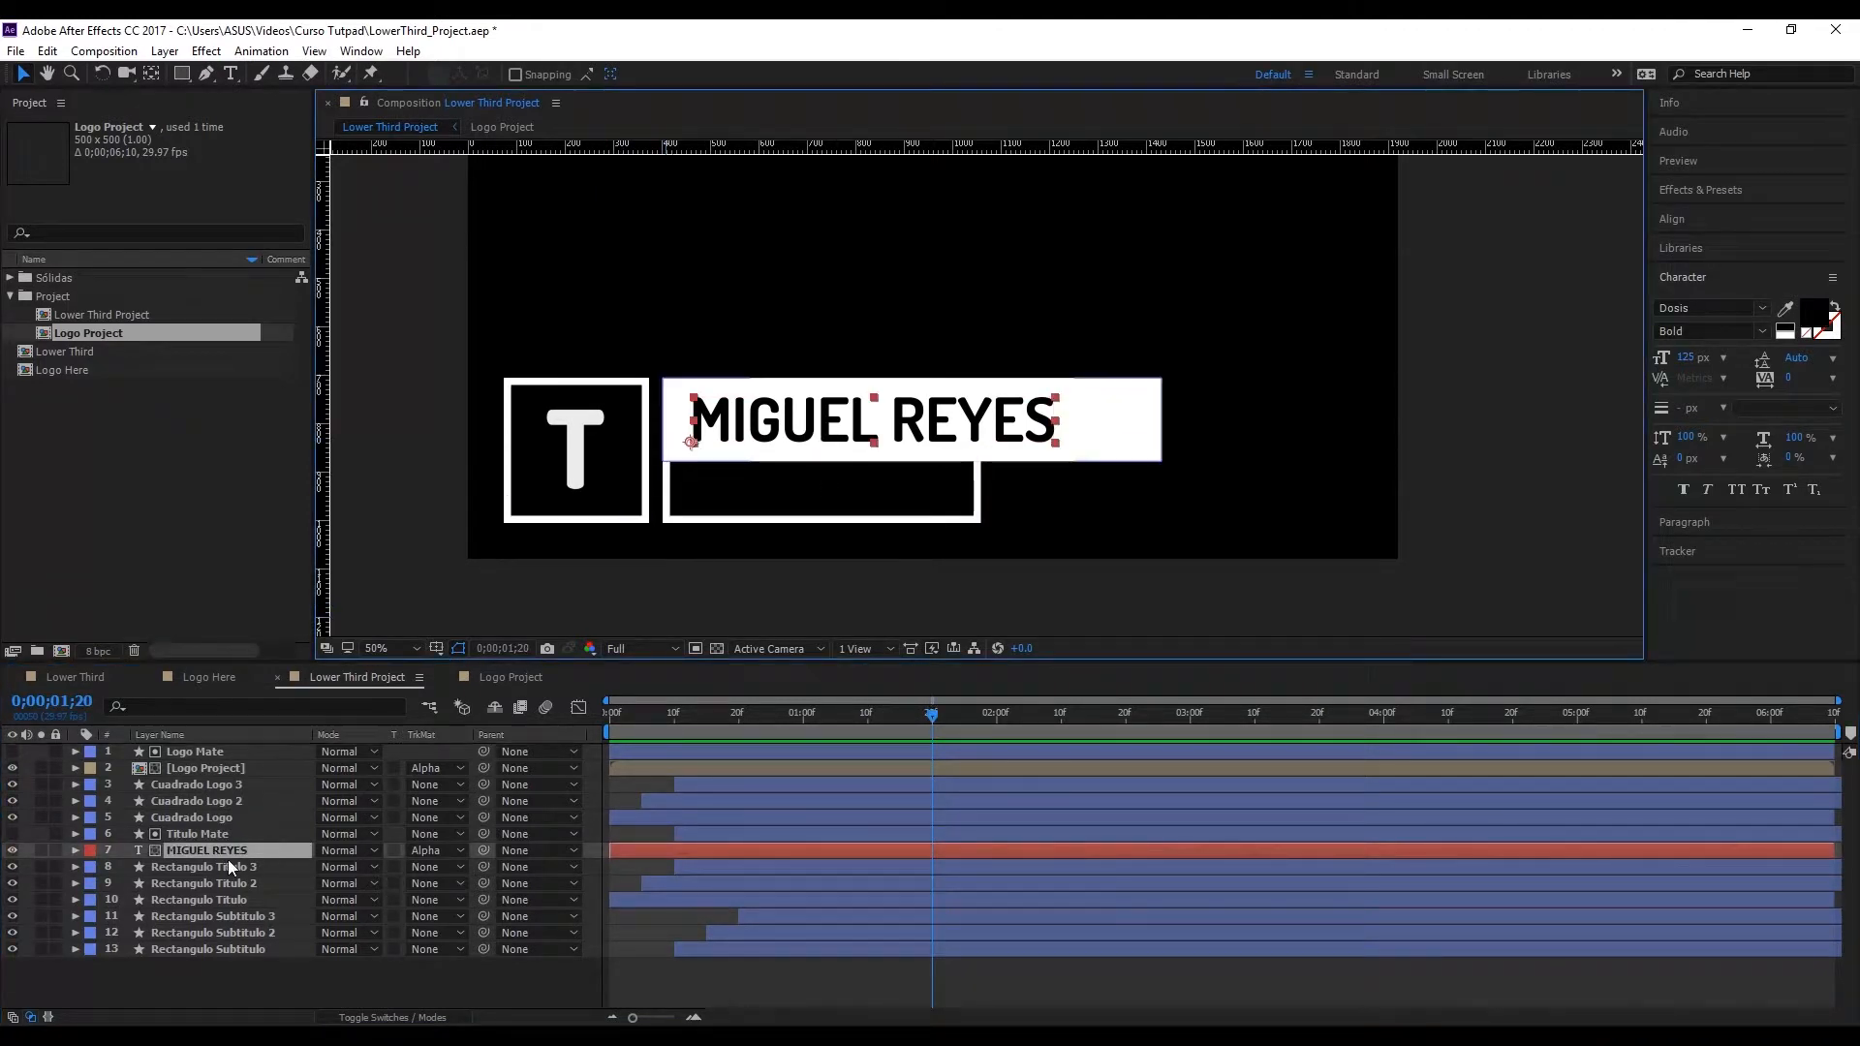
Step: Duplicate the title text layer, place the copy directly below Rectangulo Titulo, and set it to No Track Matte
{"action": "key", "text": "ctrl+d"}
{"action": "left_click_drag", "start_coordinate": [228, 858], "coordinate": [254, 920]}
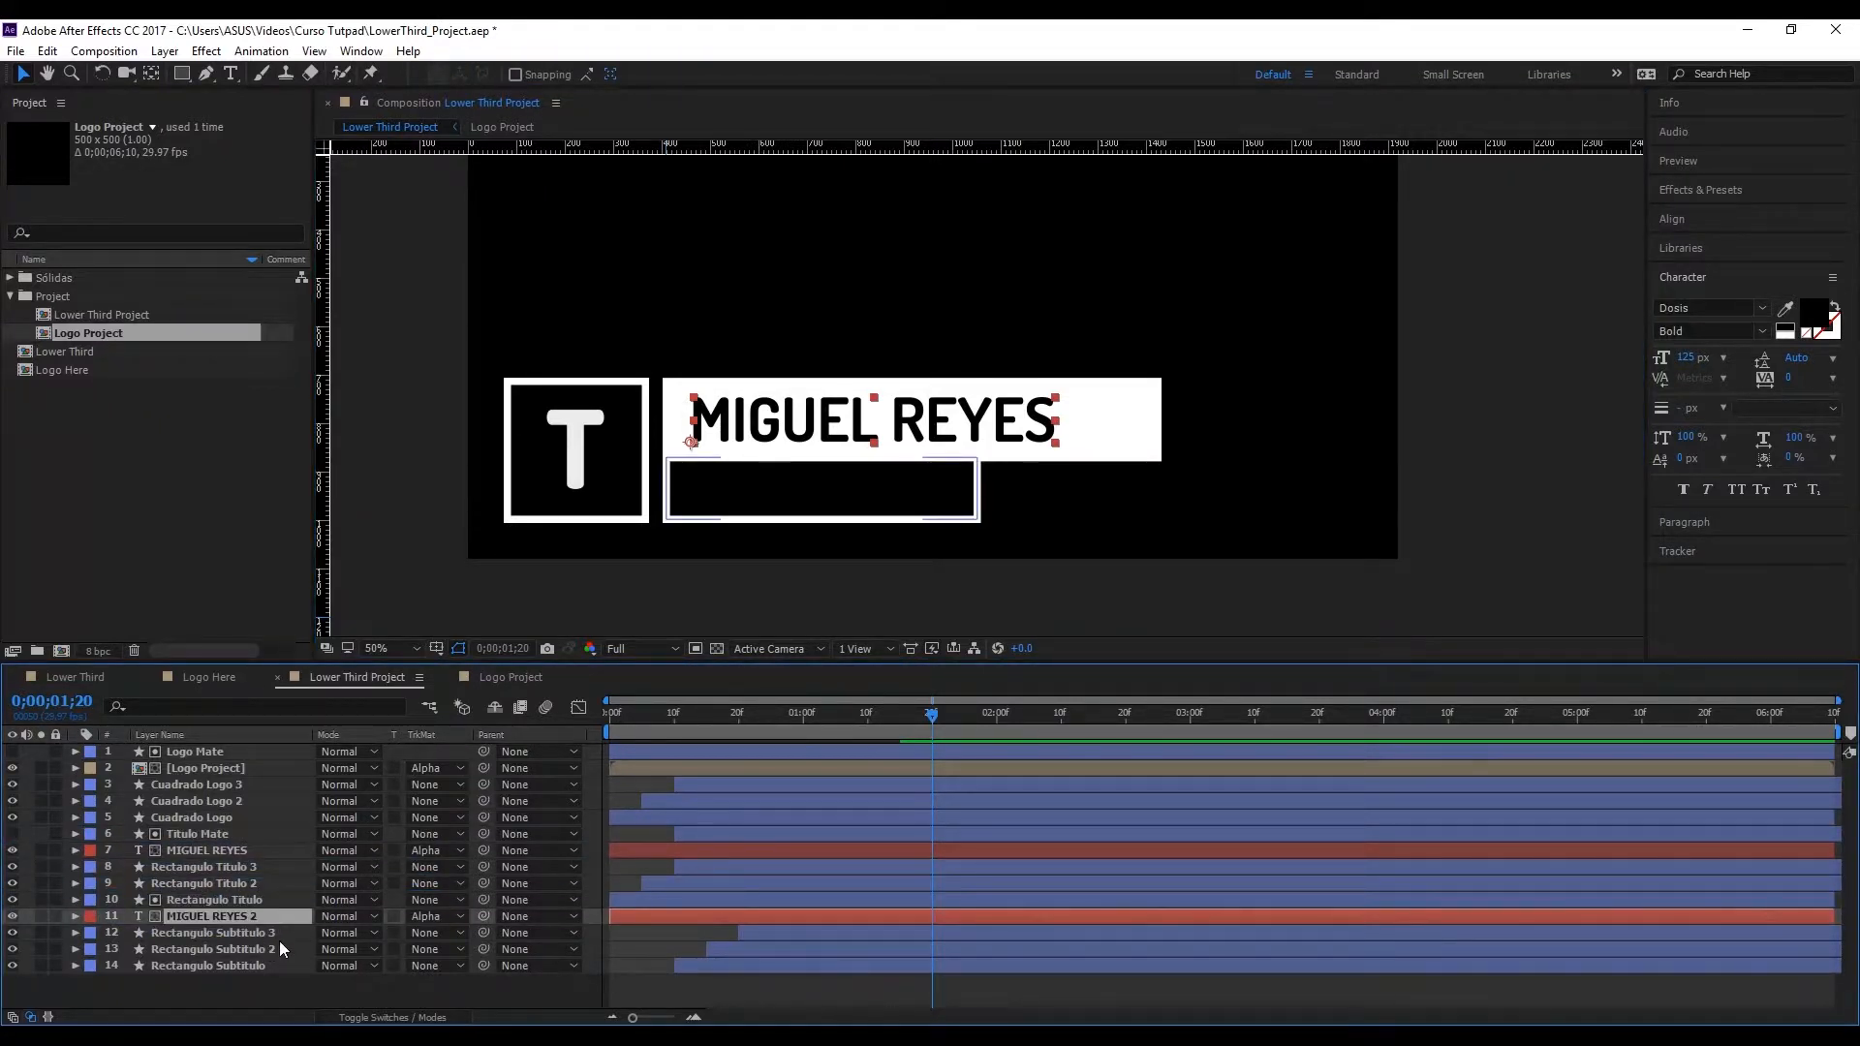
{"action": "left_click", "coordinate": [416, 918]}
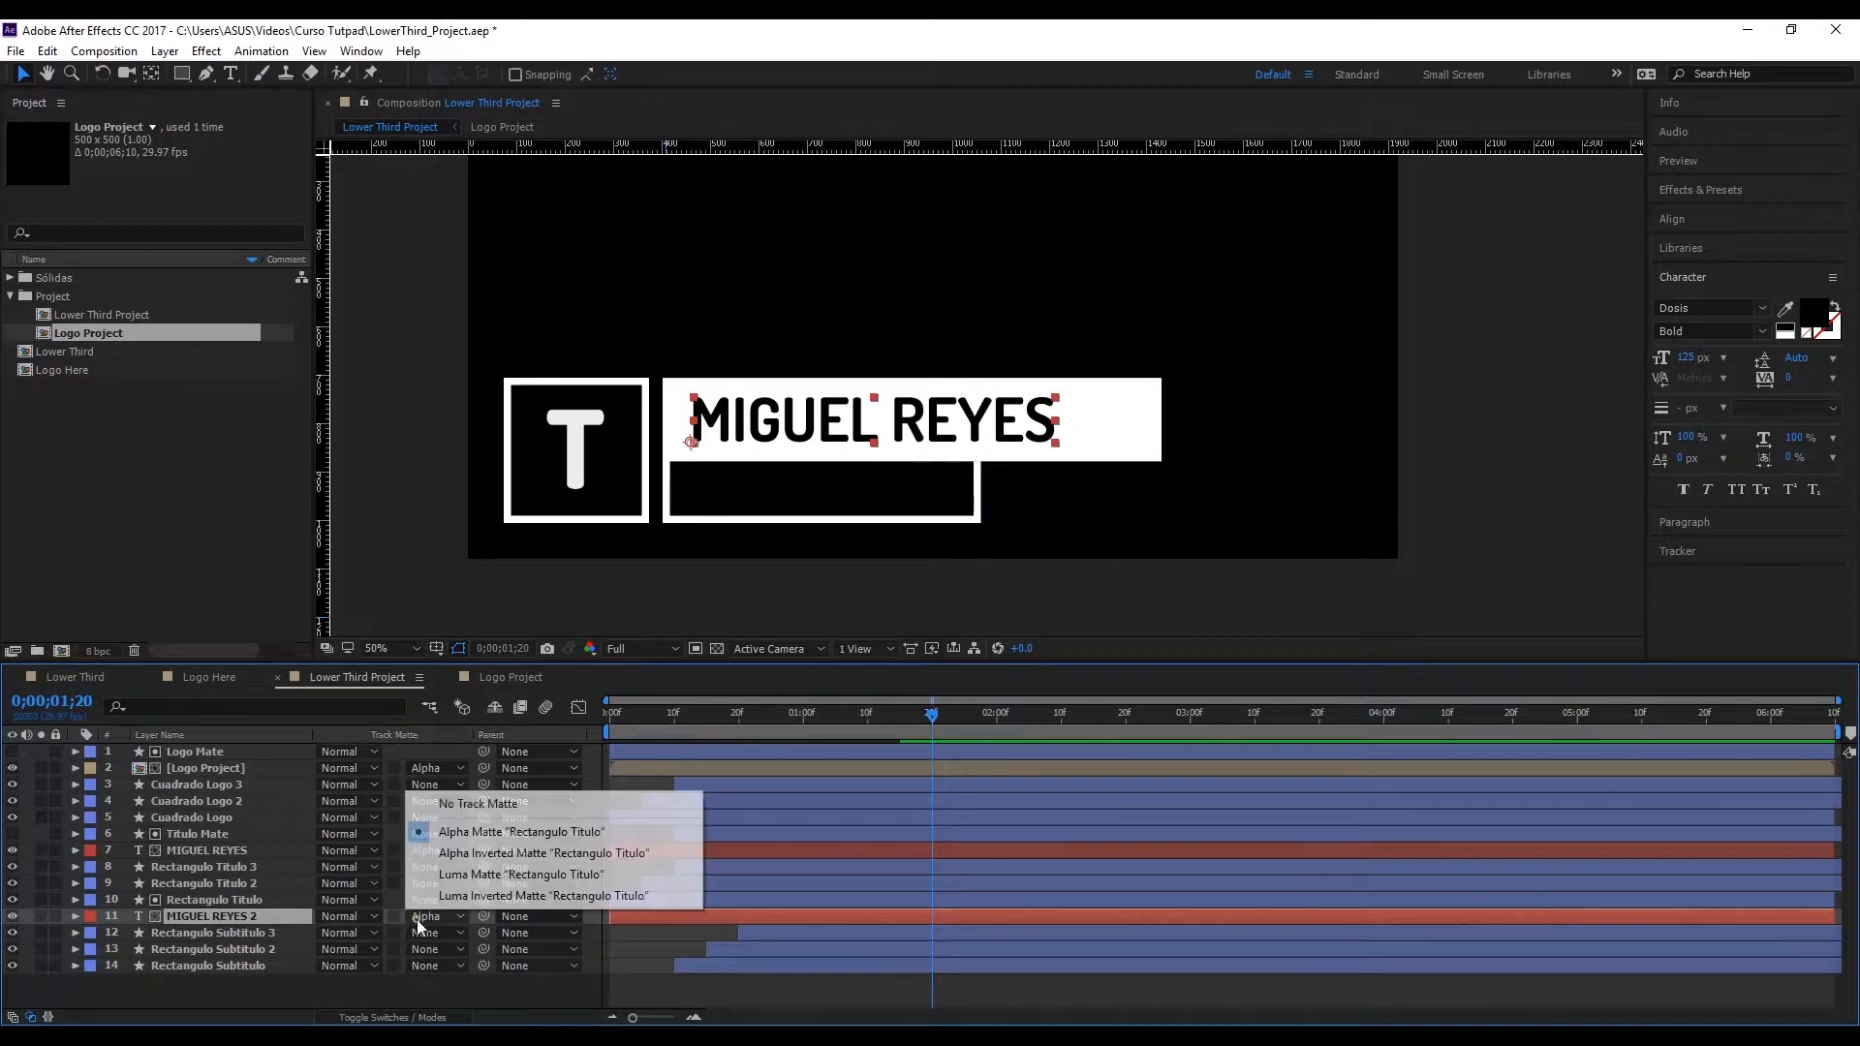
{"action": "left_click", "coordinate": [460, 807]}
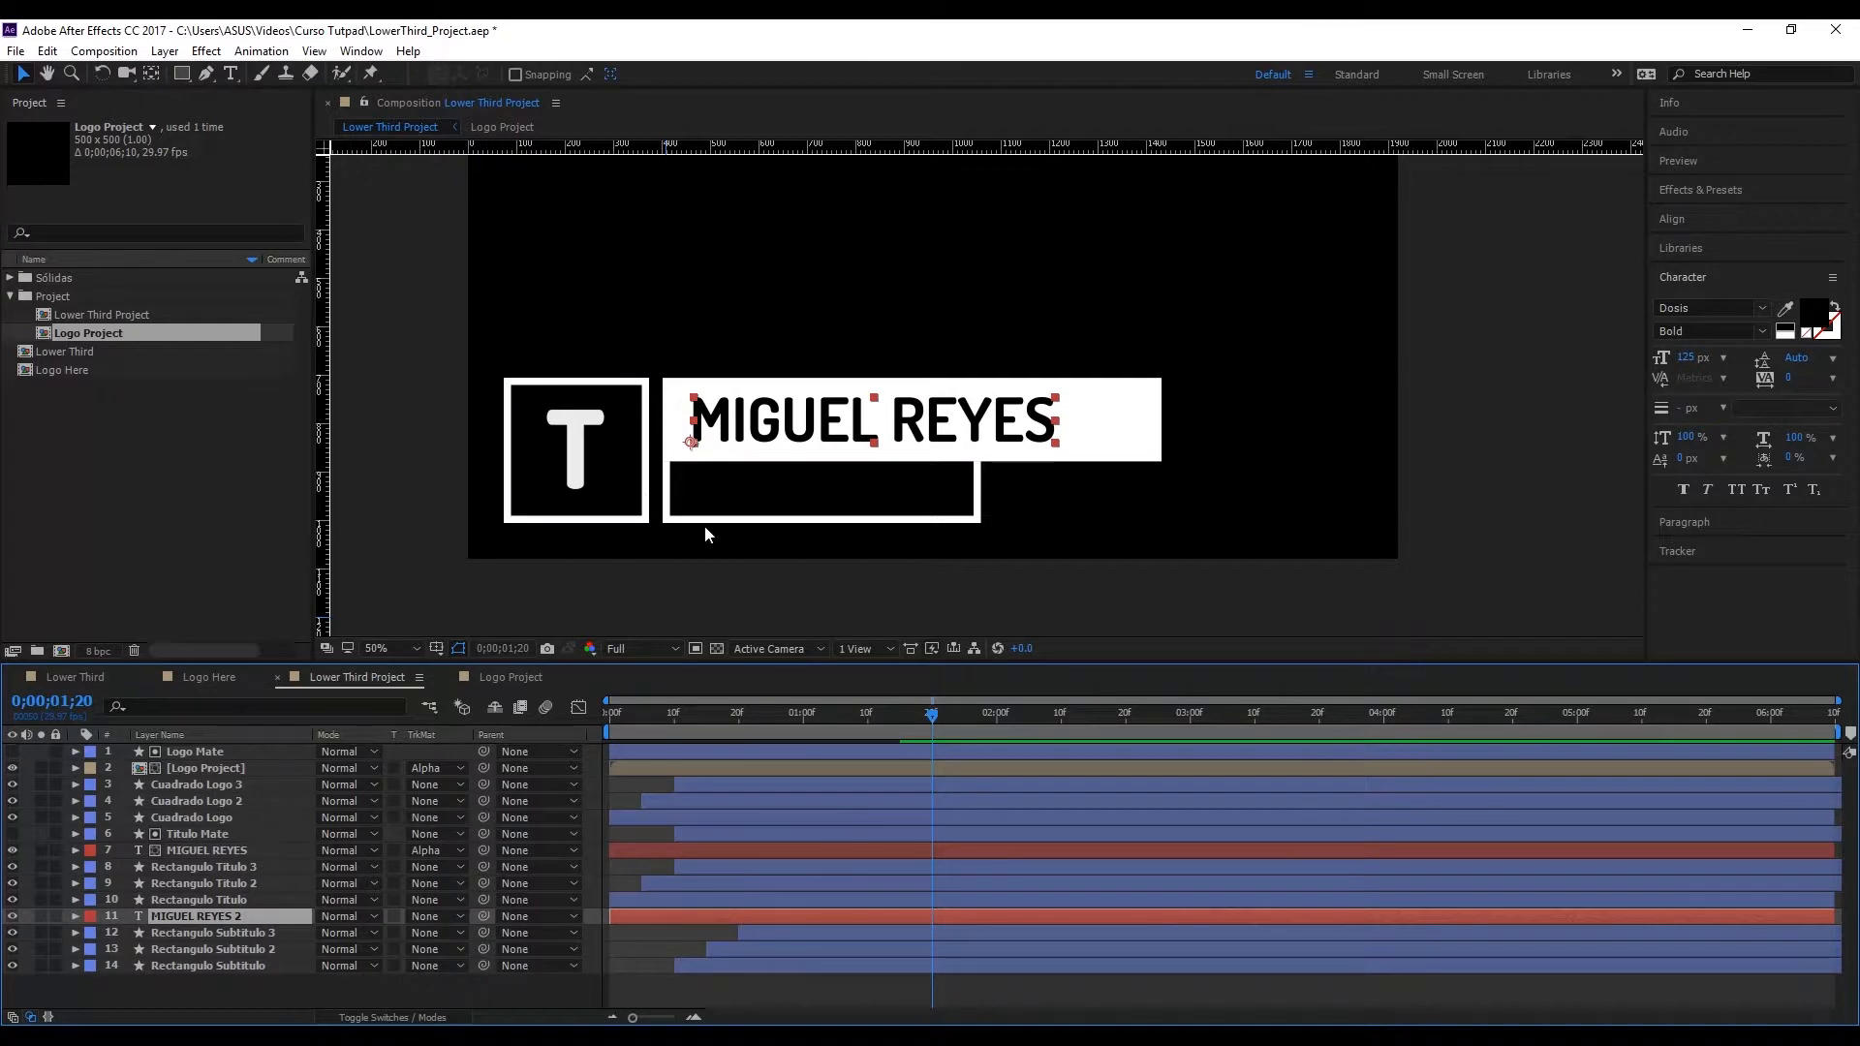
Step: Move the duplicated text down over the subtitle box and change its fill color to white (ffffff)
{"action": "left_click_drag", "start_coordinate": [872, 418], "coordinate": [868, 494]}
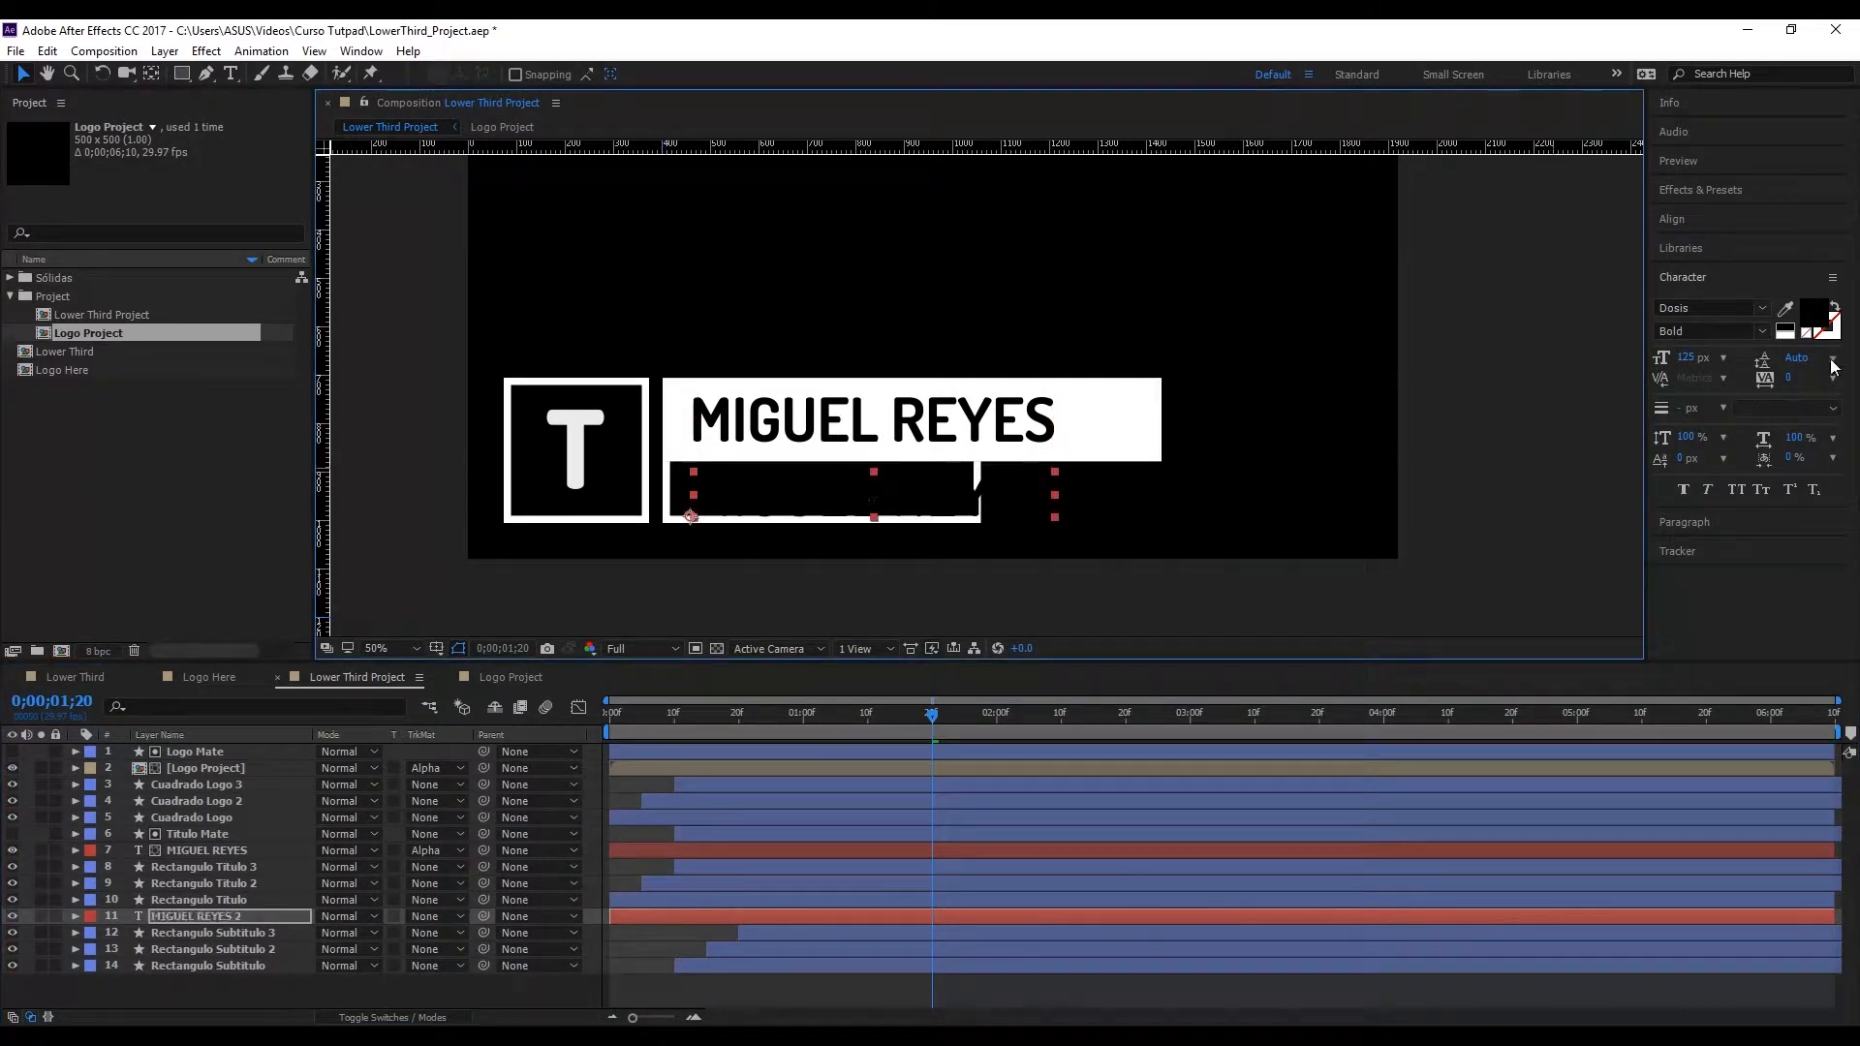
{"action": "left_click", "coordinate": [1790, 327]}
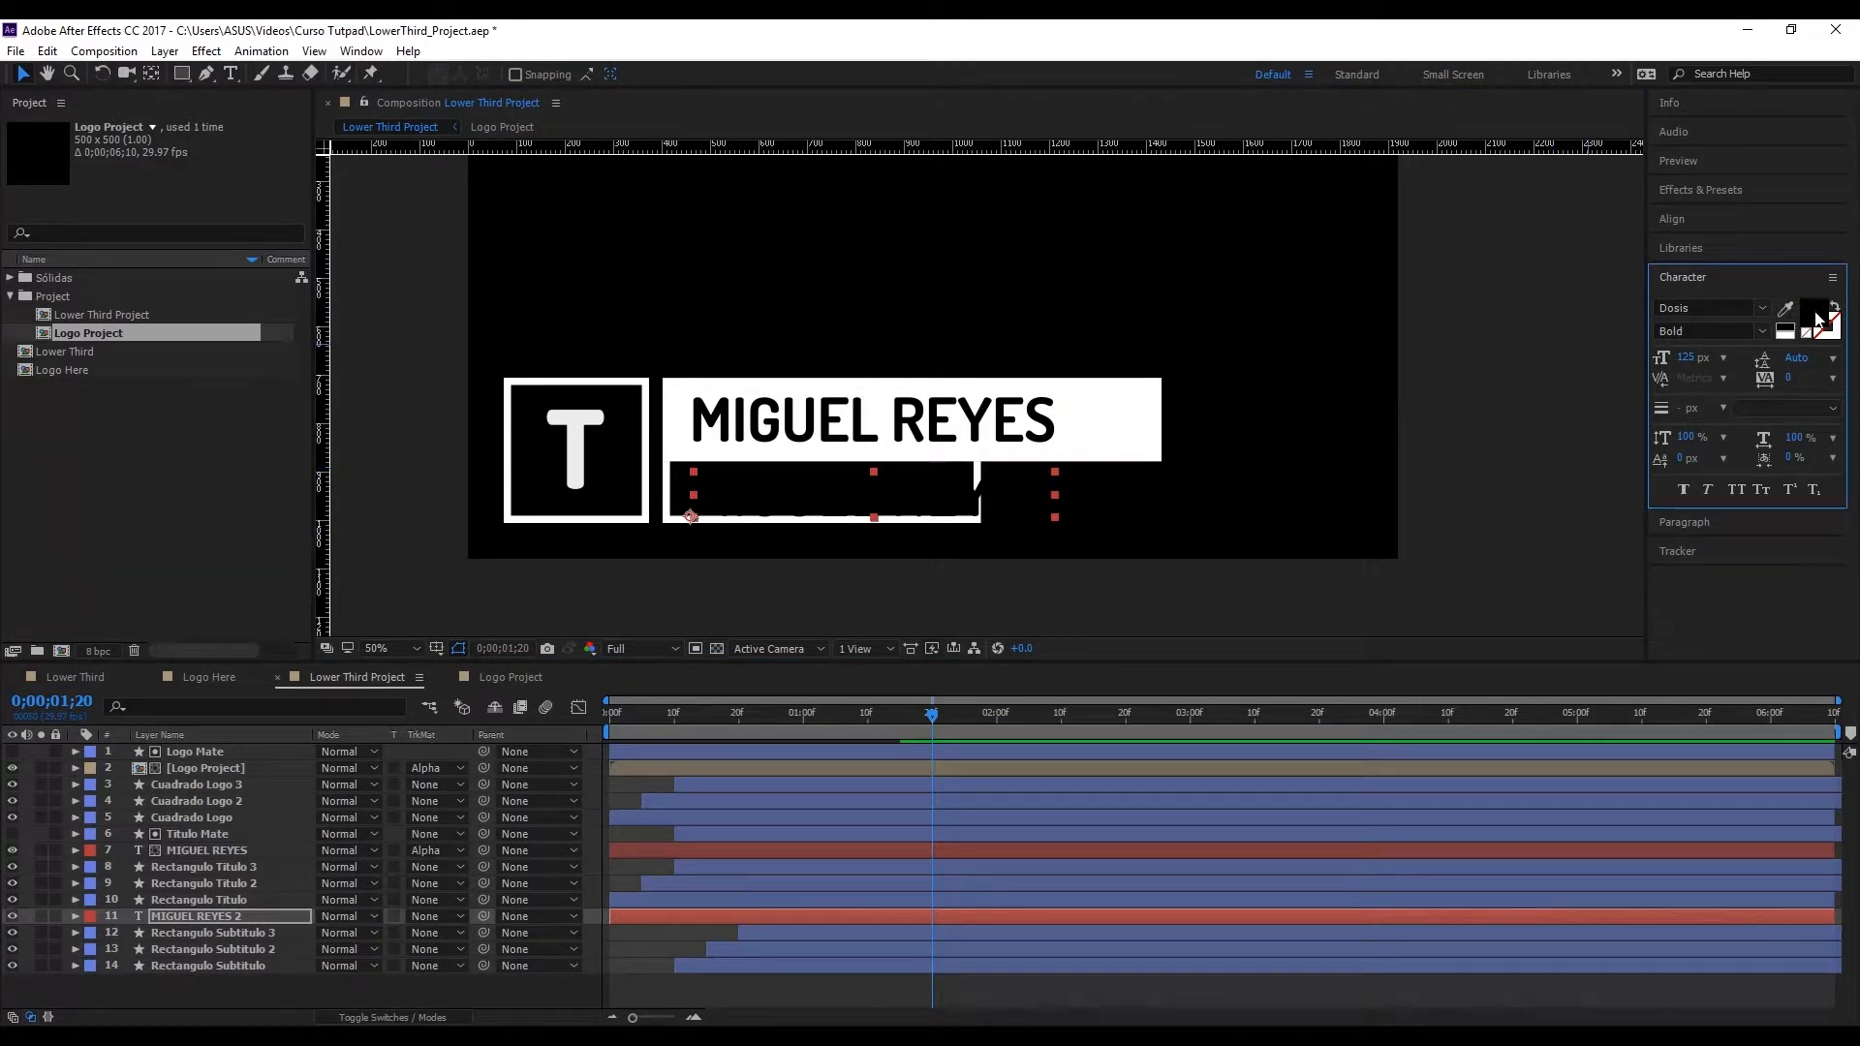
{"action": "left_click", "coordinate": [1814, 314]}
{"action": "type", "text": "ffffff"}
{"action": "left_click", "coordinate": [826, 541]}
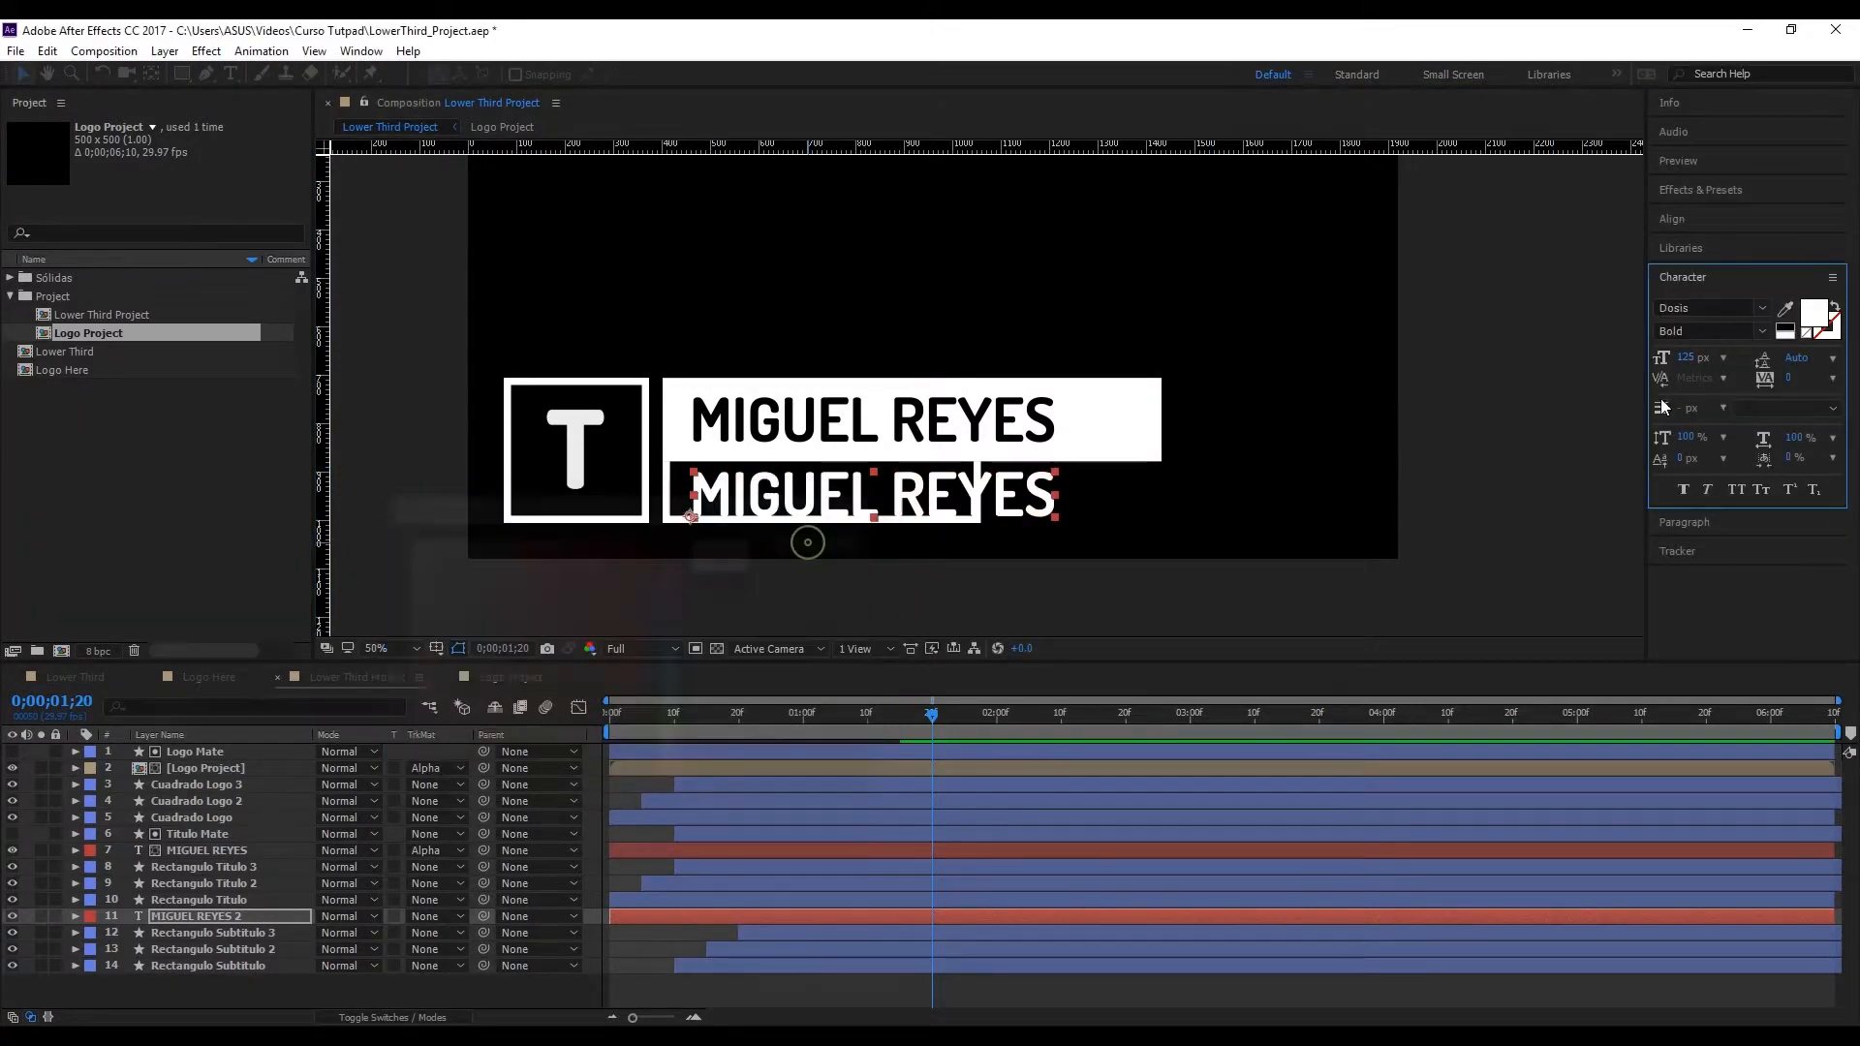
Step: Set the duplicated text's font size to 60 px and reposition it inside the subtitle box
{"action": "left_click", "coordinate": [1691, 357]}
{"action": "type", "text": "60"}
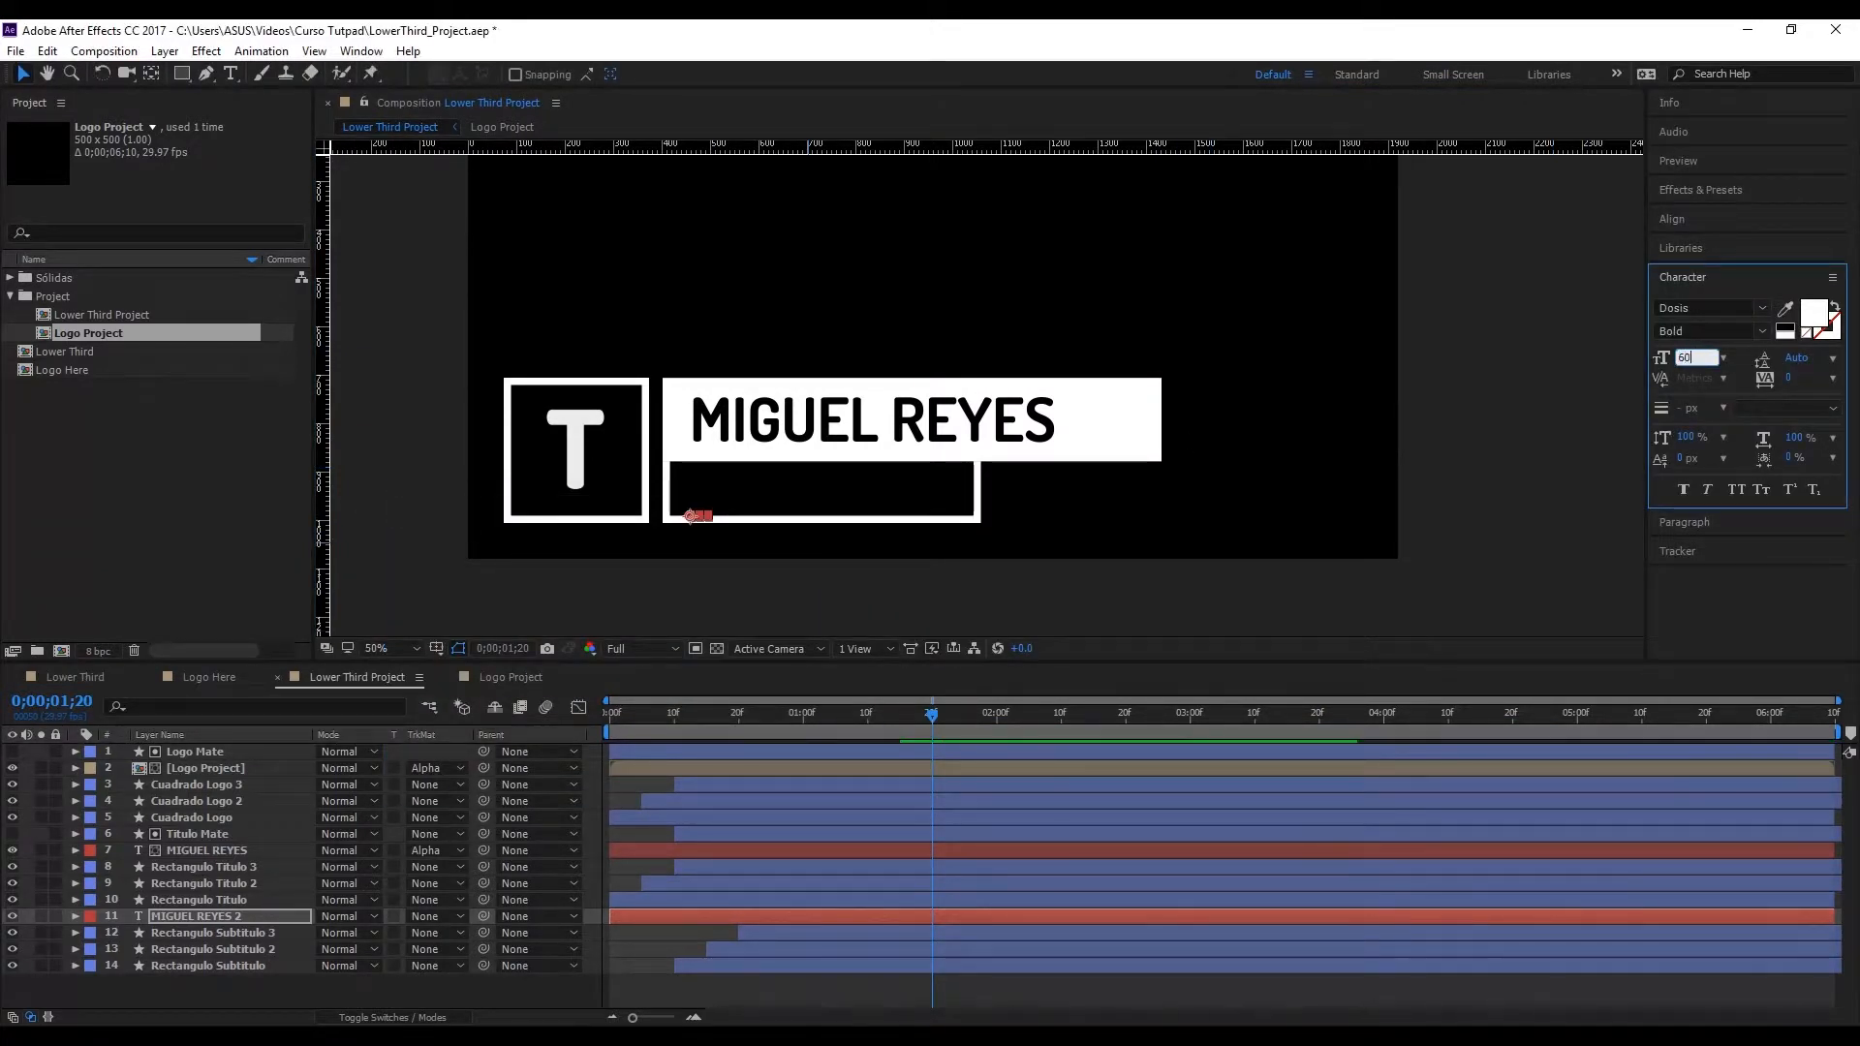
{"action": "left_click_drag", "start_coordinate": [855, 511], "coordinate": [843, 494]}
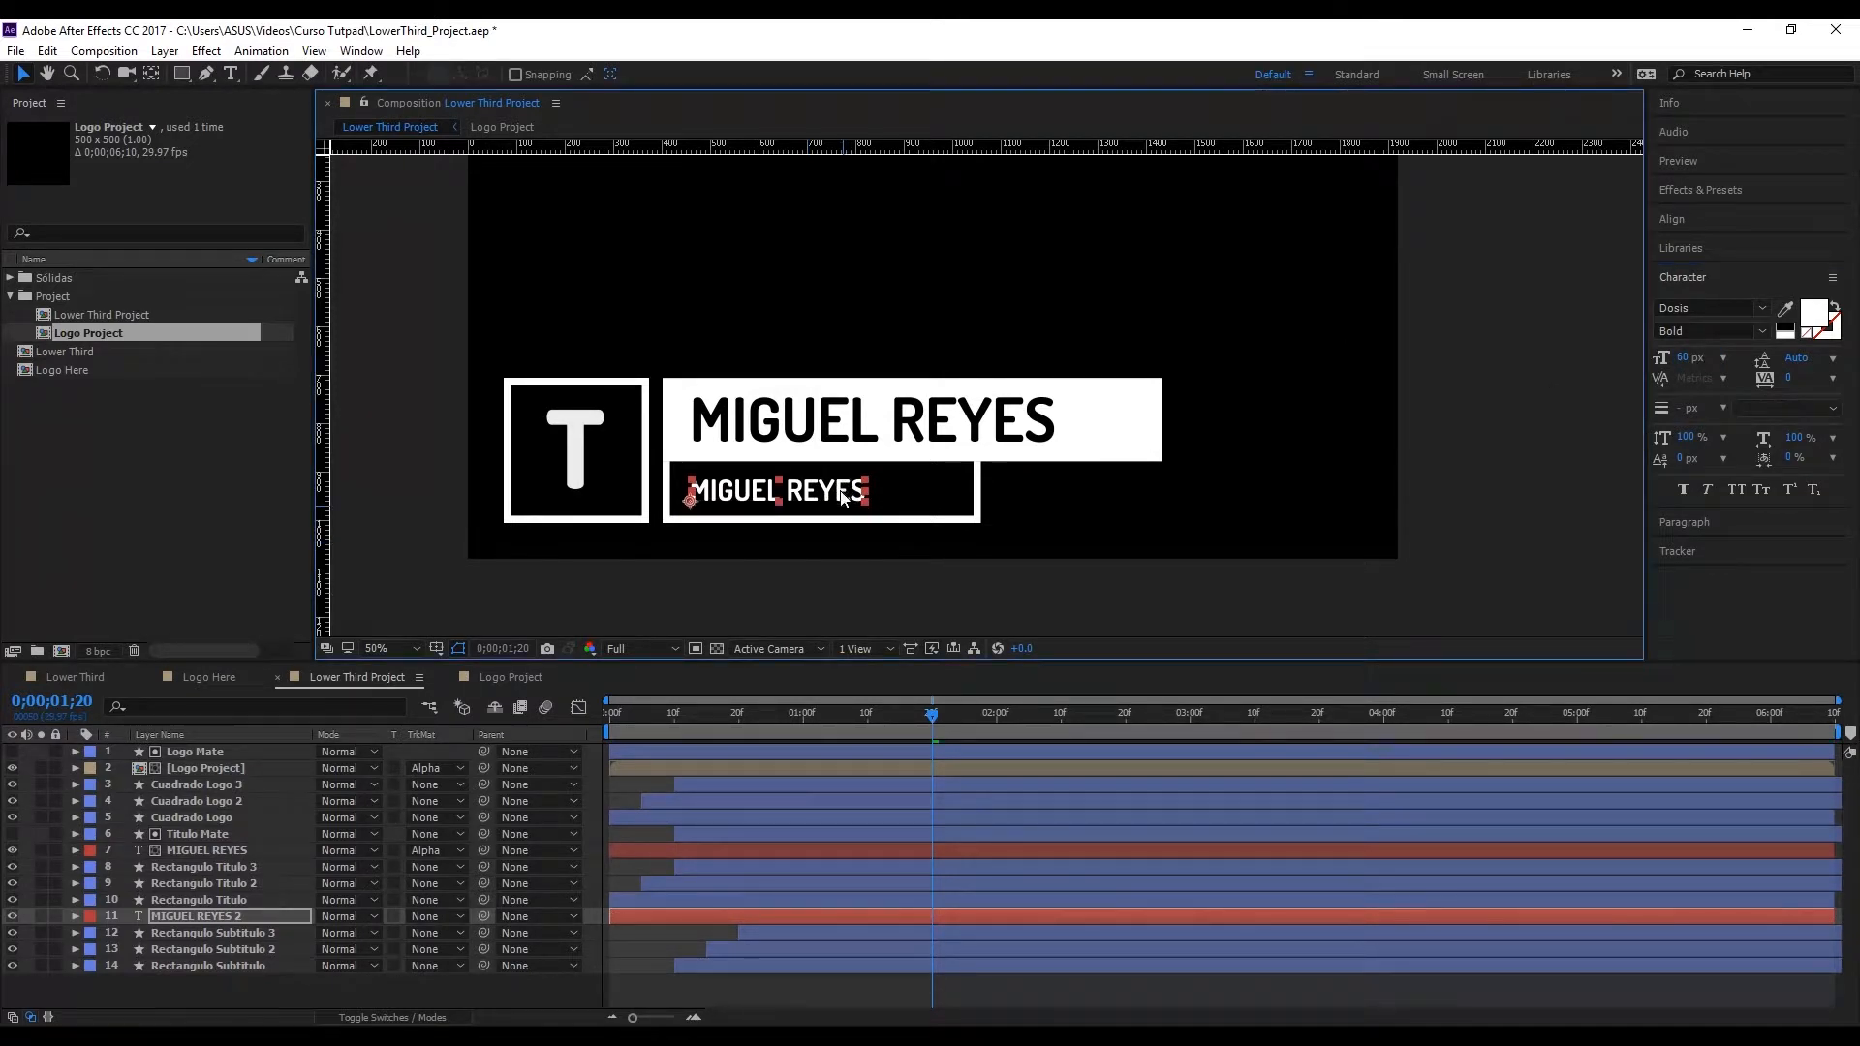
Step: Replace the duplicated text with "TUTOR EN LÍNEA" and nudge it slightly upward within the subtitle box
{"action": "double_click", "coordinate": [843, 496]}
{"action": "type", "text": "TUT"}
{"action": "key", "text": "BackSpace"}
{"action": "type", "text": "OR EN LÍNEA"}
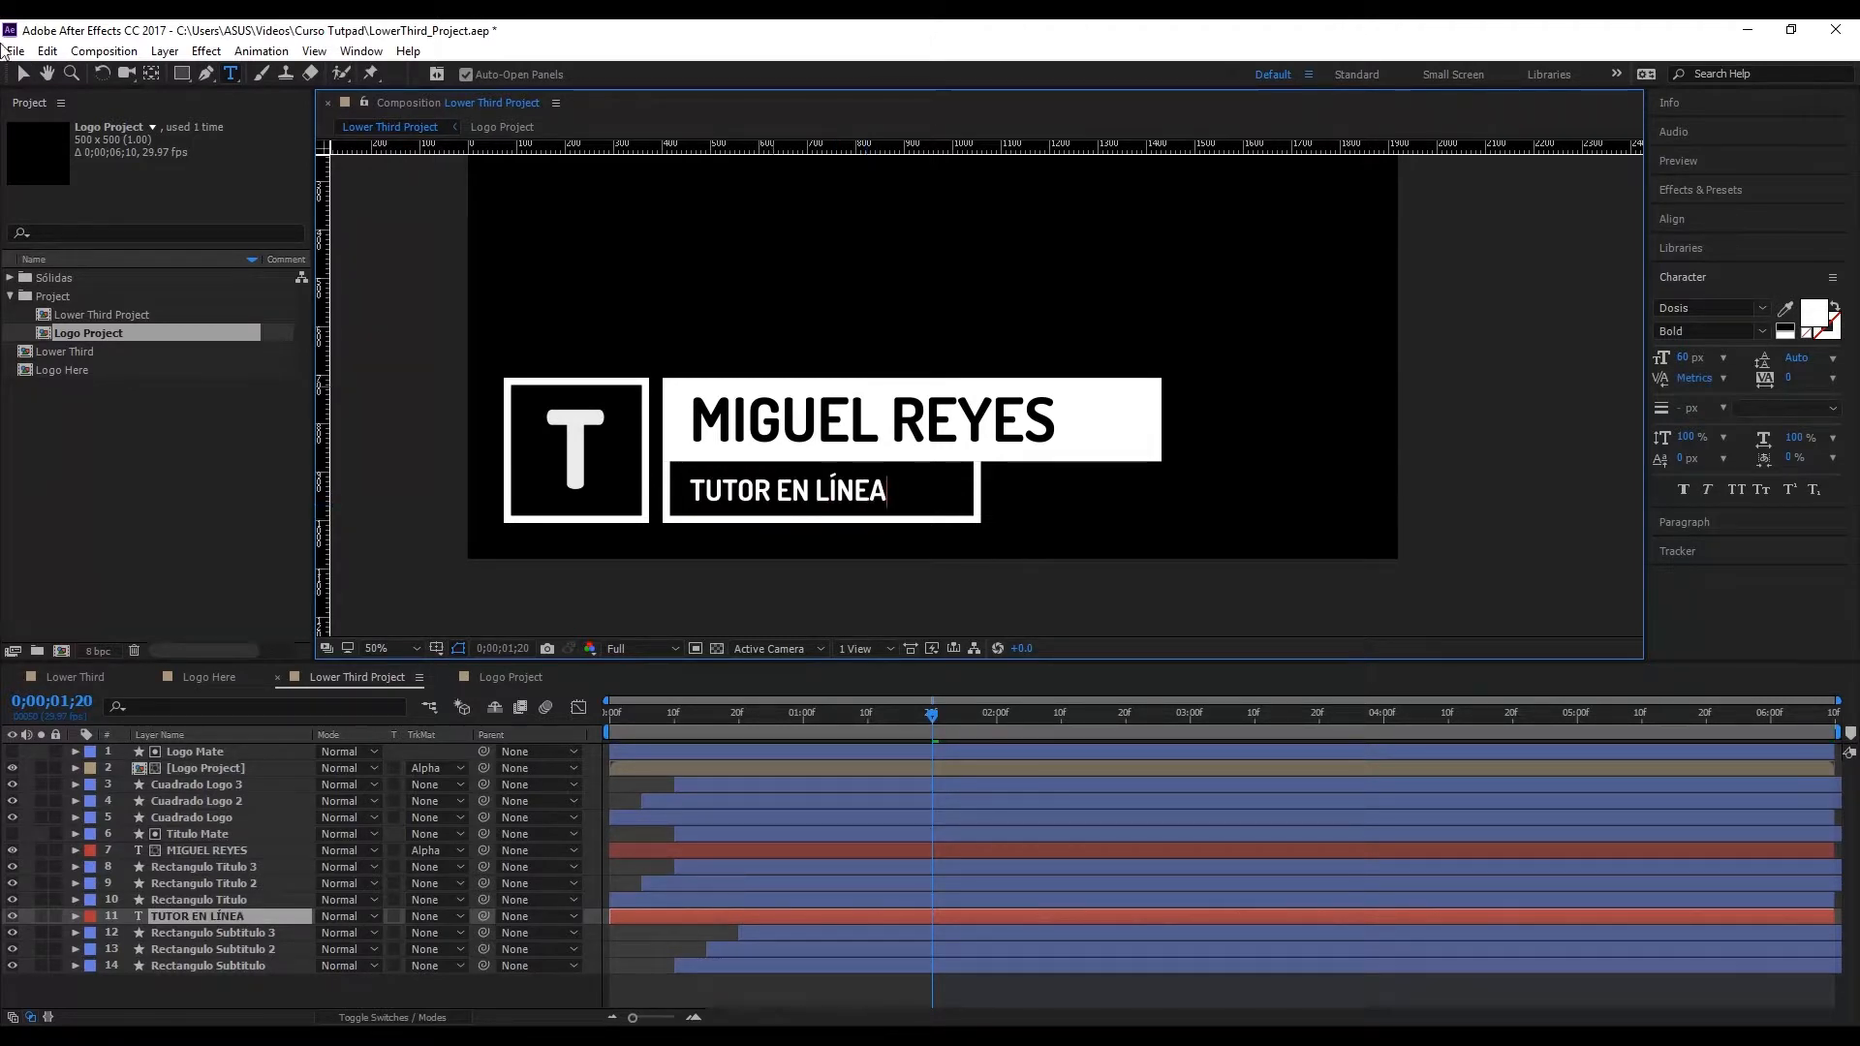
{"action": "left_click", "coordinate": [23, 73]}
{"action": "key", "text": "Up"}
{"action": "key", "text": "Up"}
{"action": "key", "text": "Up"}
{"action": "key", "text": "Down"}
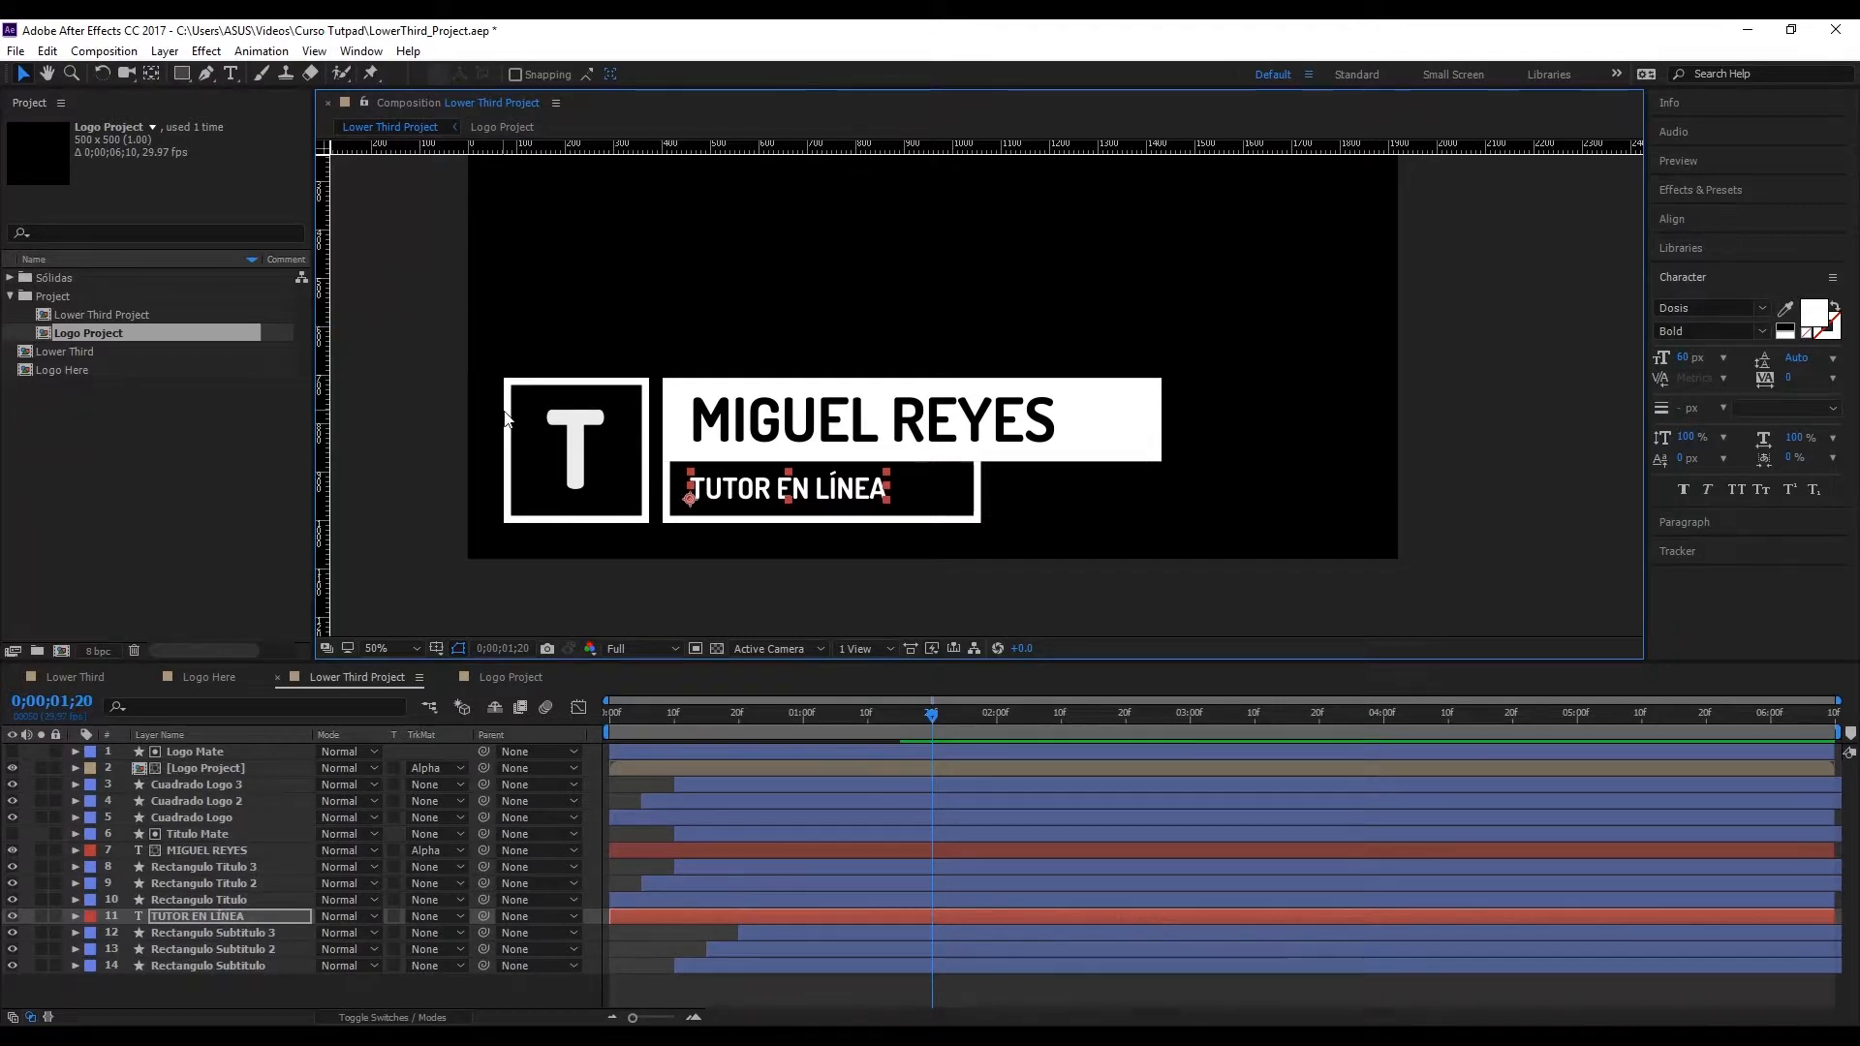
{"action": "left_click", "coordinate": [549, 579]}
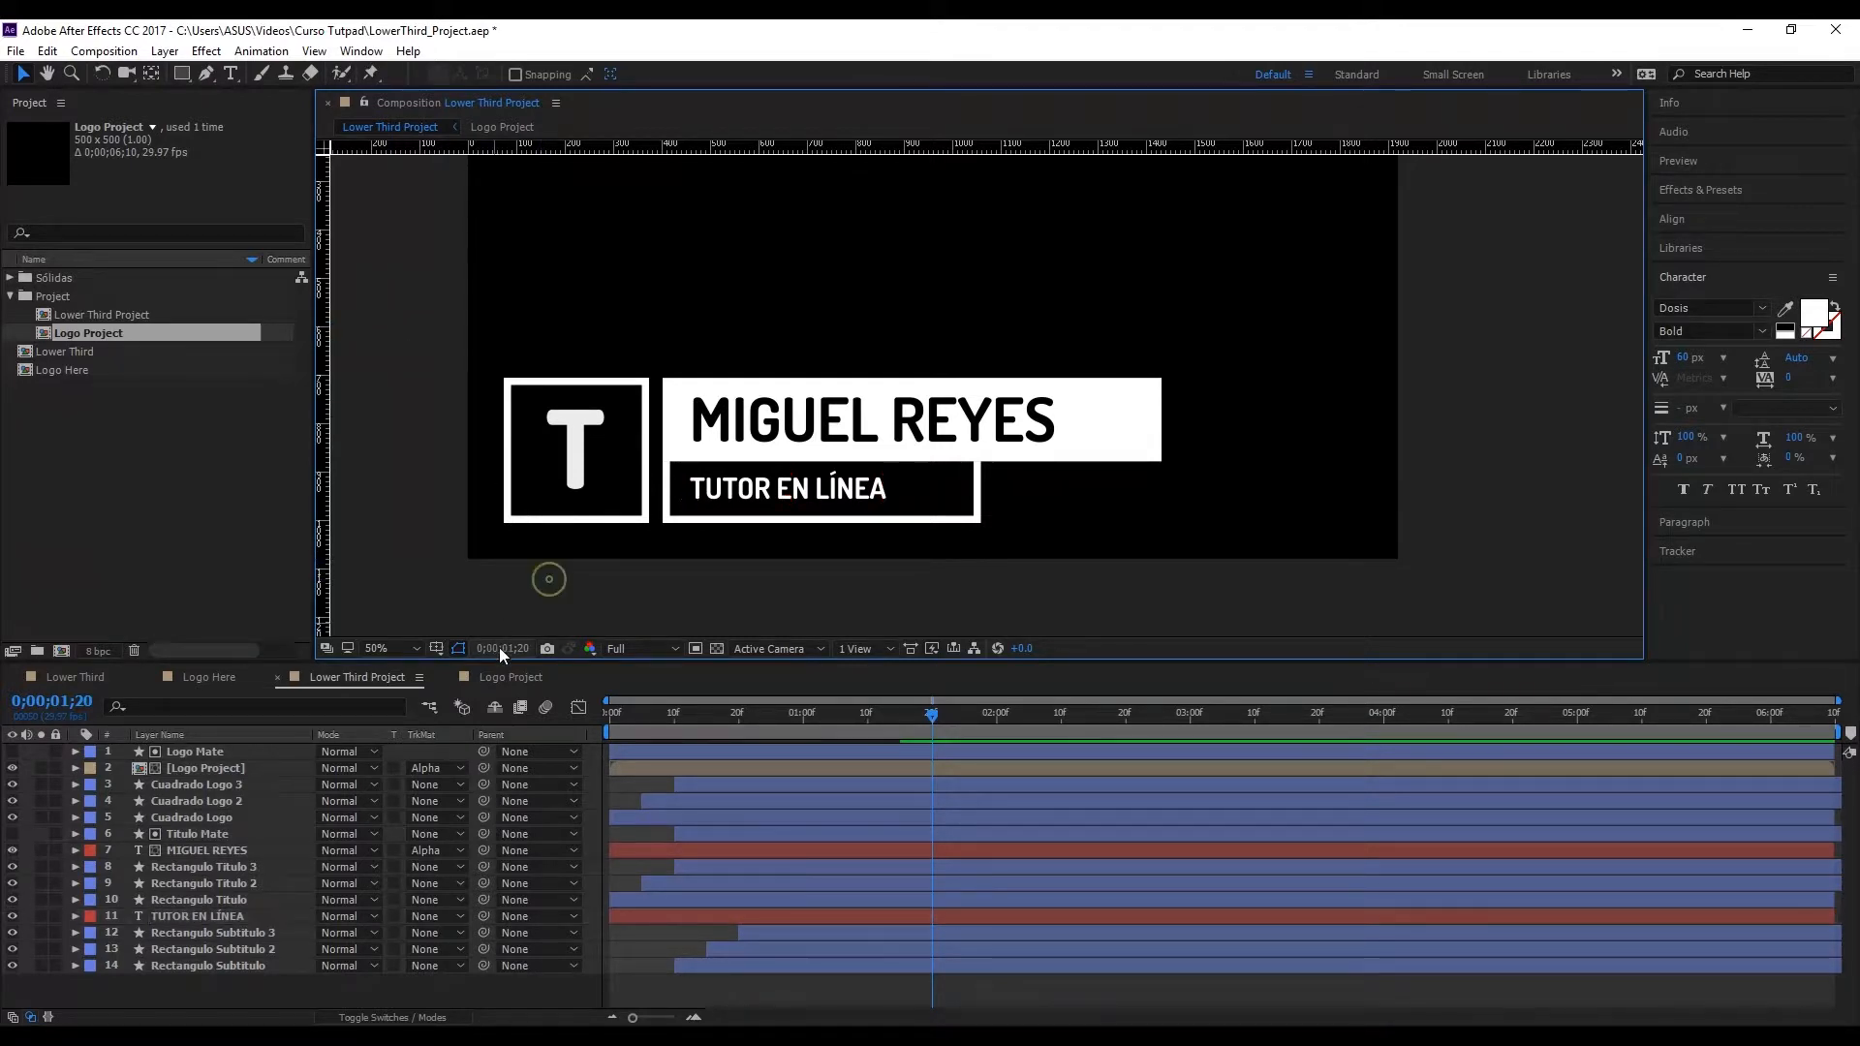
Step: Duplicate the Rectangulo Subtitulo layer and place the copy directly above the TUTOR EN LÍNEA layer
{"action": "left_click", "coordinate": [198, 964]}
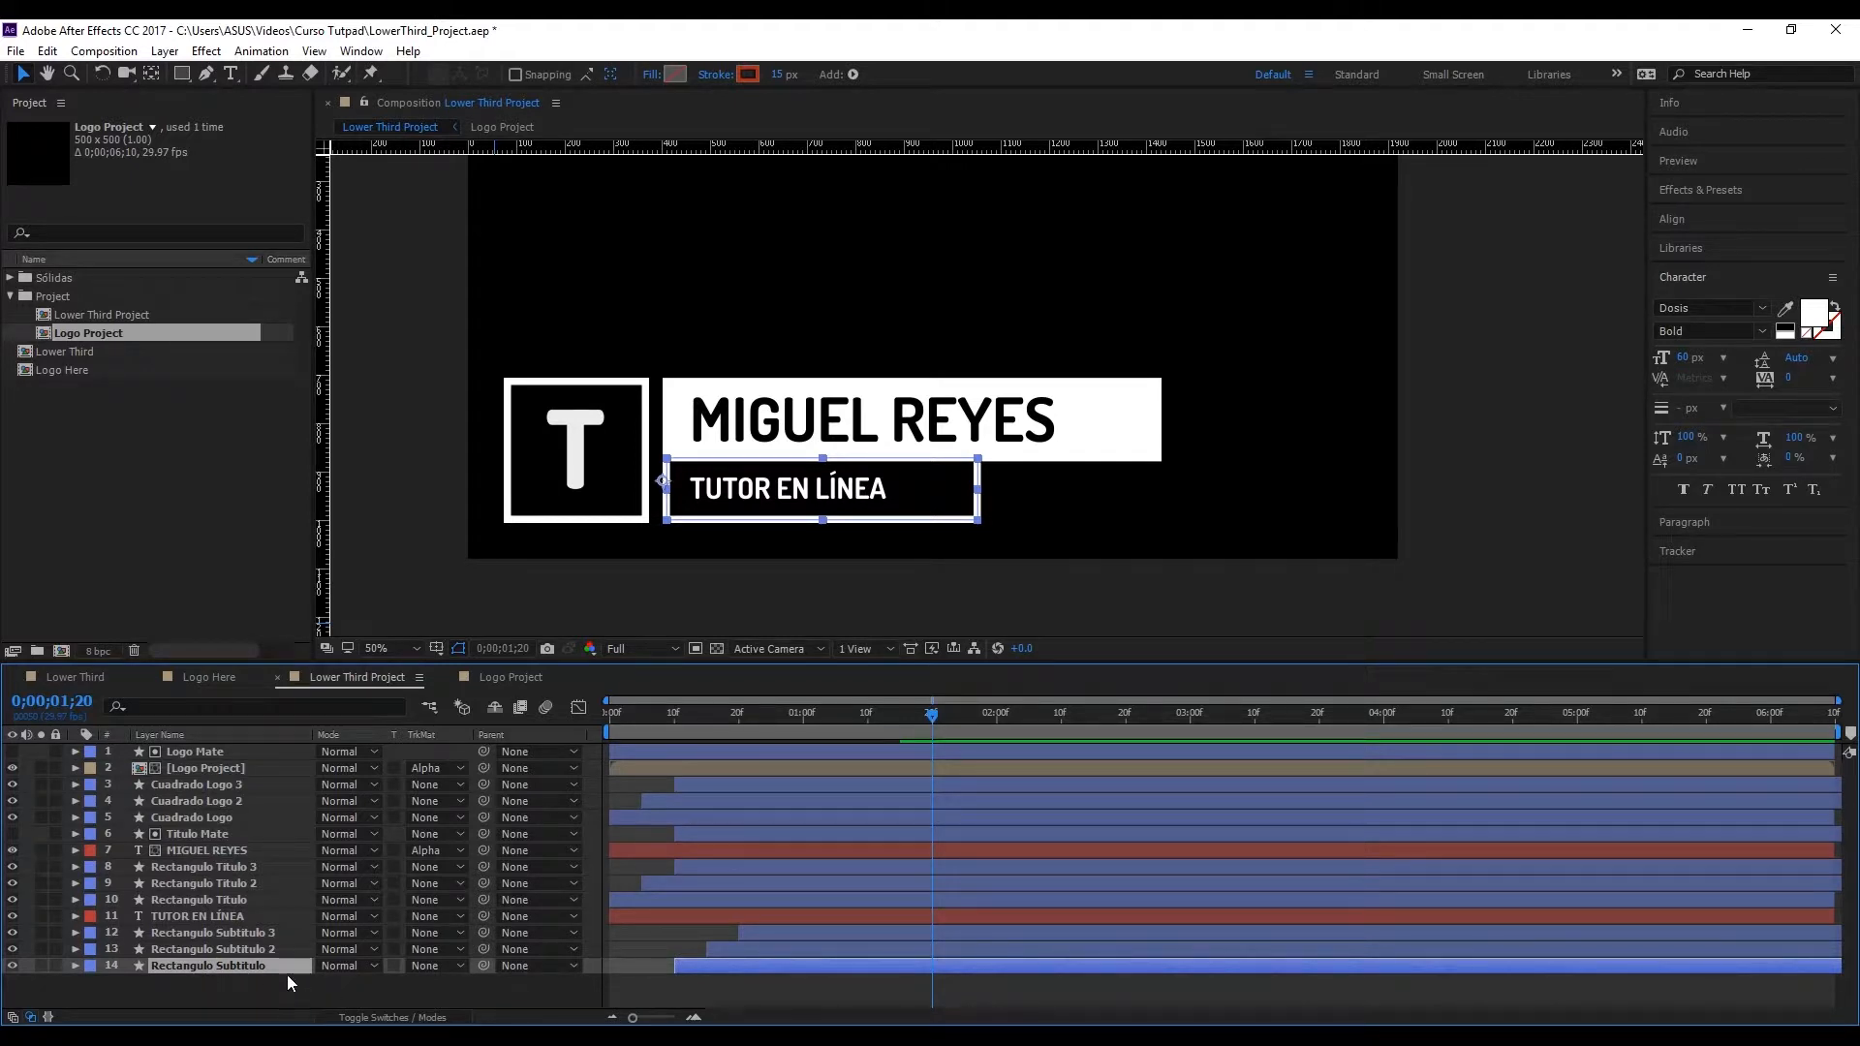
{"action": "key", "text": "ctrl+d"}
{"action": "left_click_drag", "start_coordinate": [275, 969], "coordinate": [272, 907]}
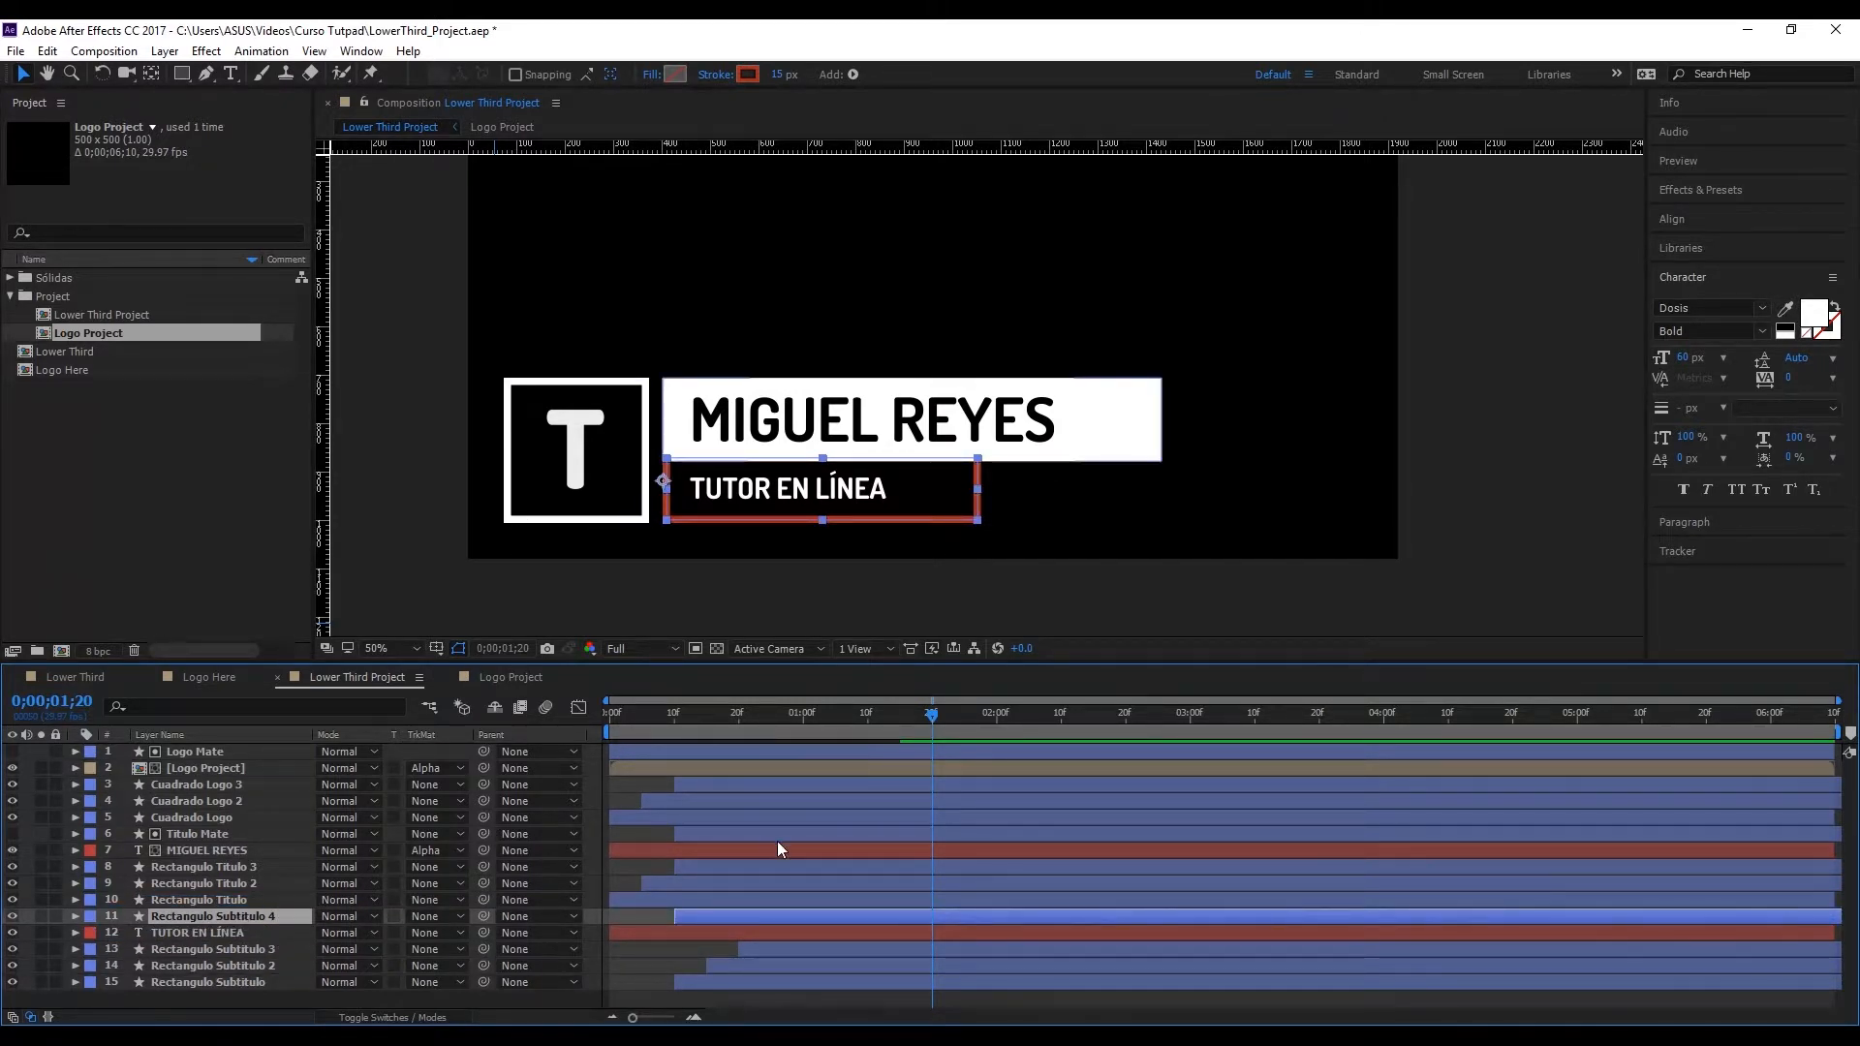
Step: Reveal the animated properties of Rectangulo Subtitulo 4 and delete both of its Start keyframes
{"action": "key", "text": "u"}
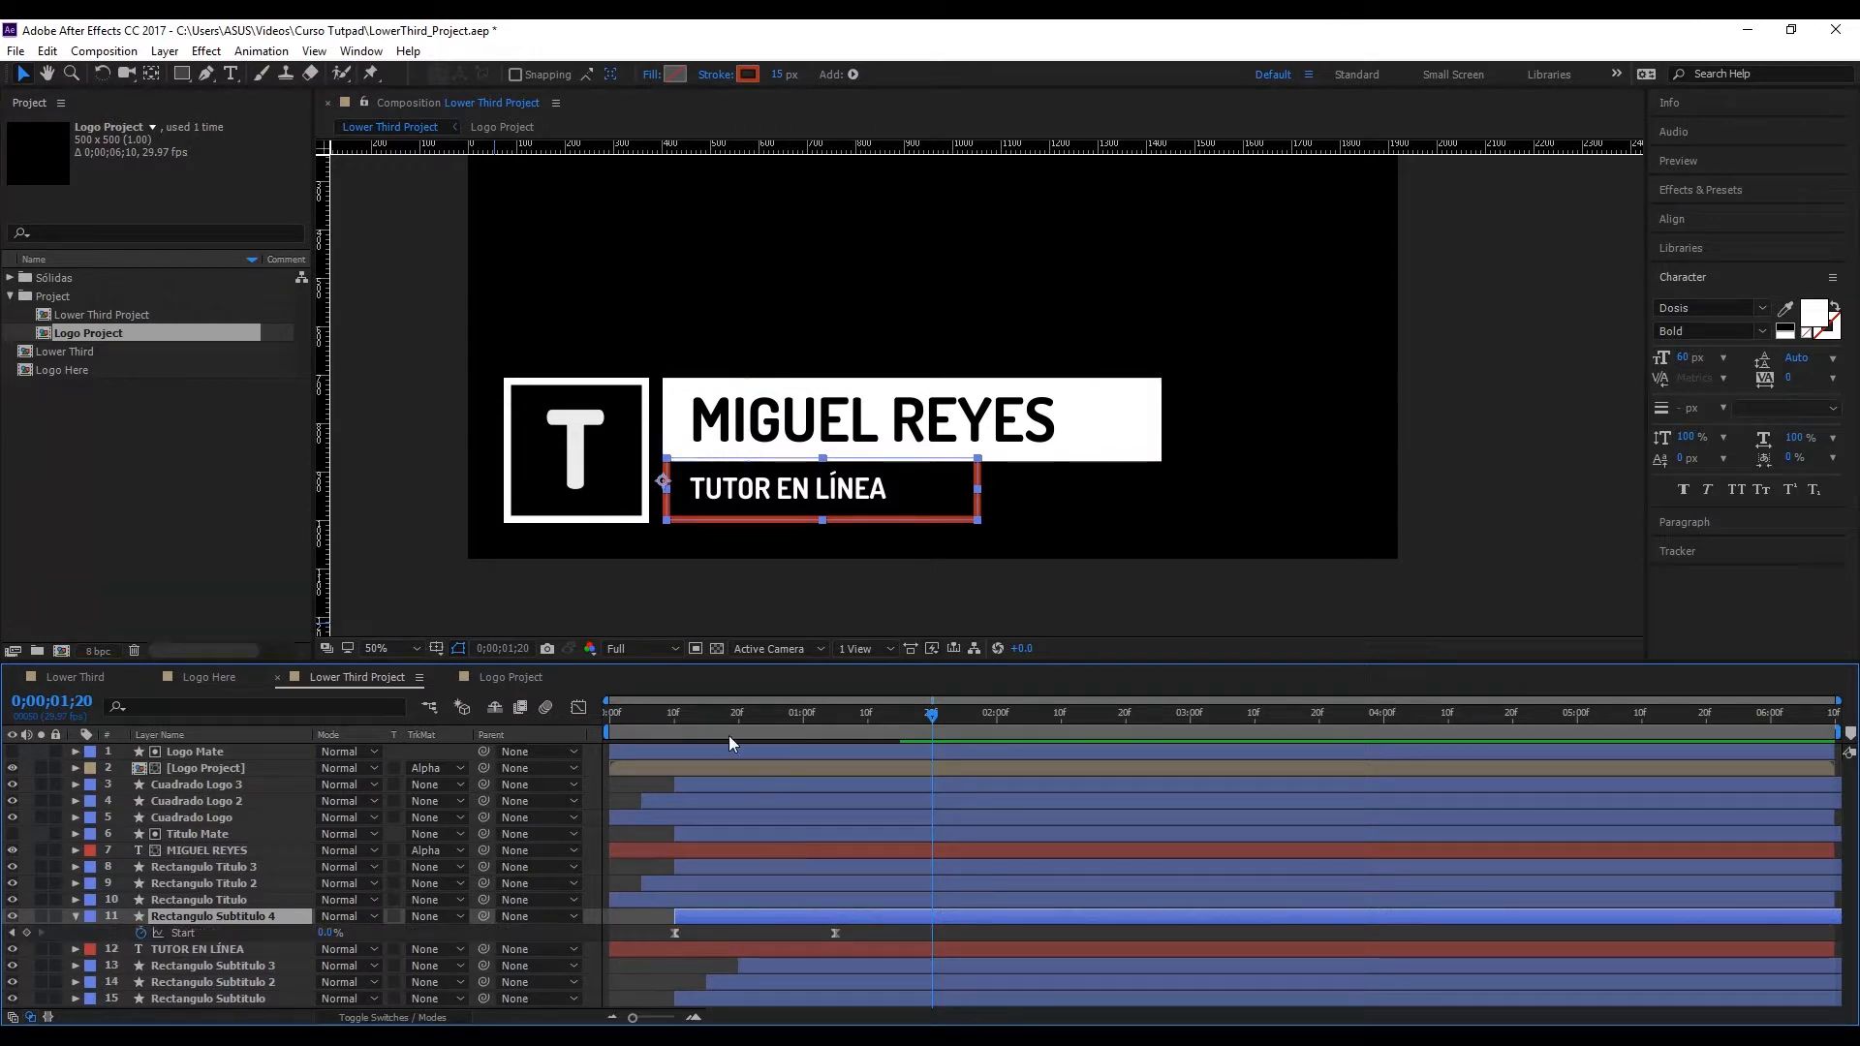
{"action": "left_click_drag", "start_coordinate": [715, 723], "coordinate": [850, 800]}
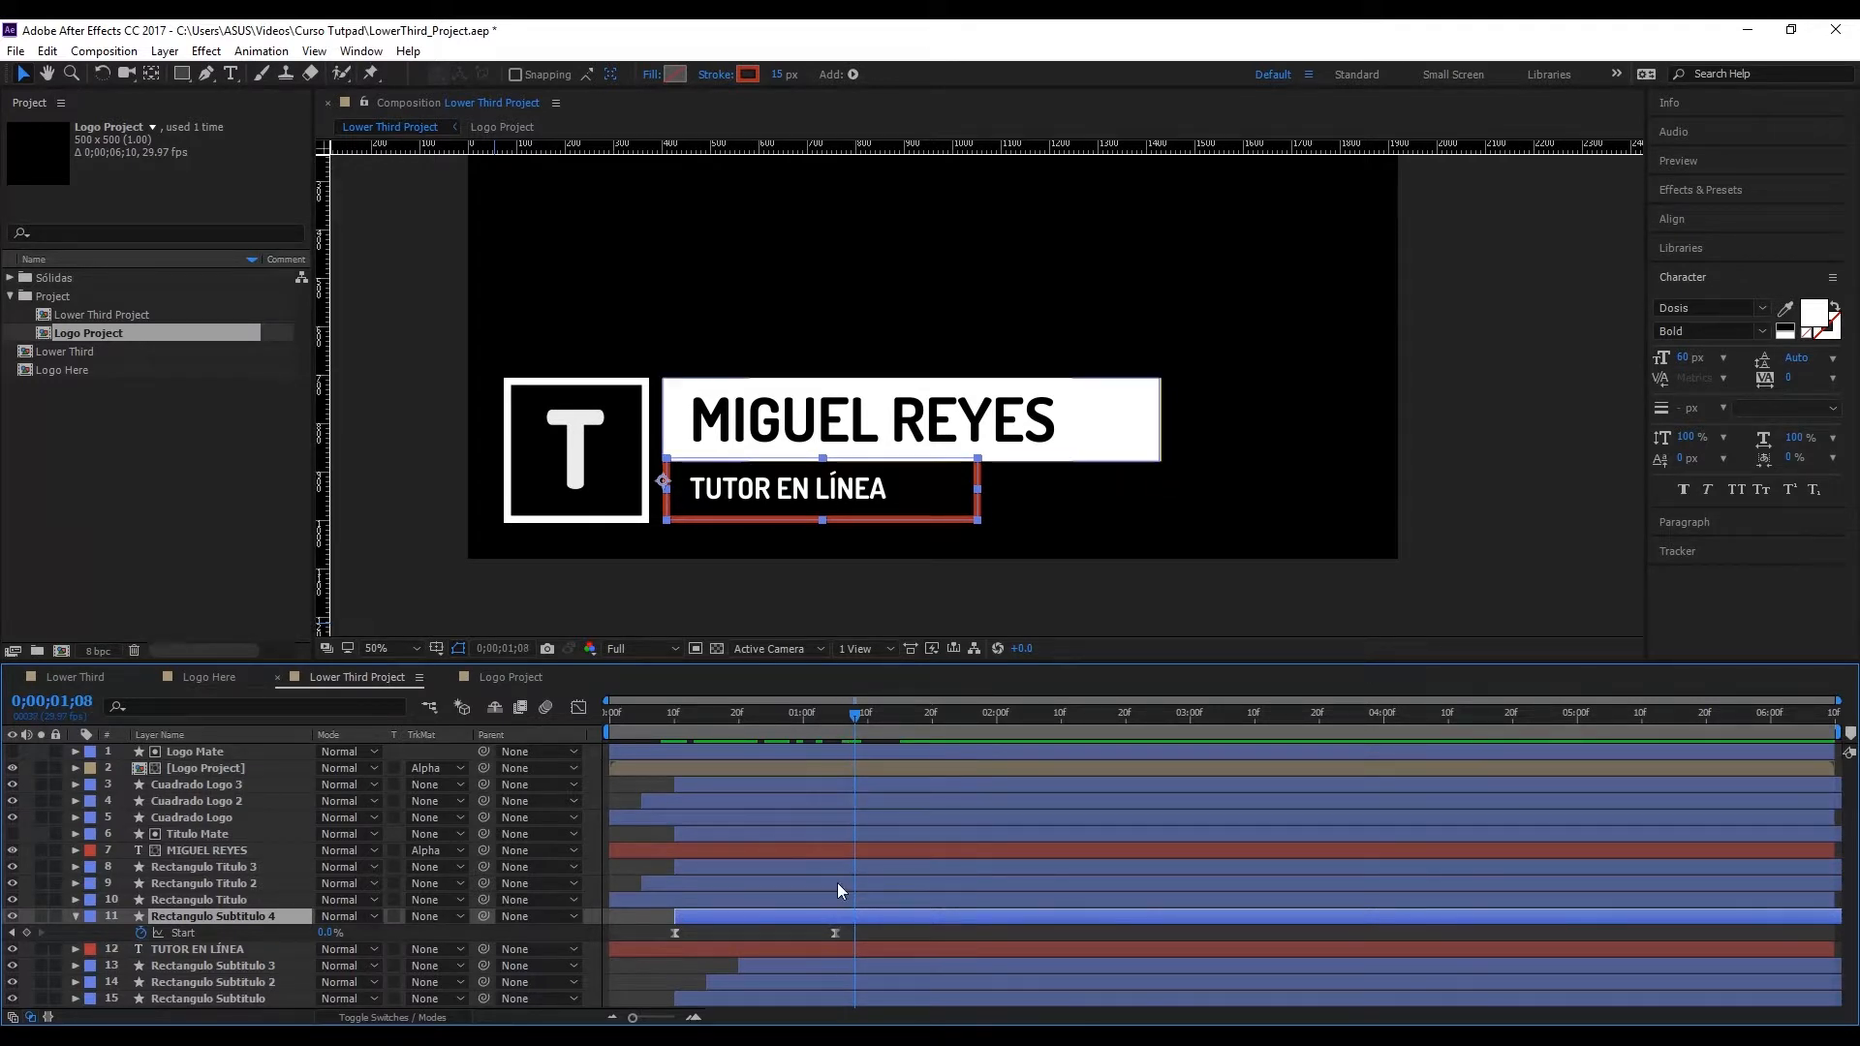
{"action": "left_click_drag", "start_coordinate": [844, 936], "coordinate": [620, 928]}
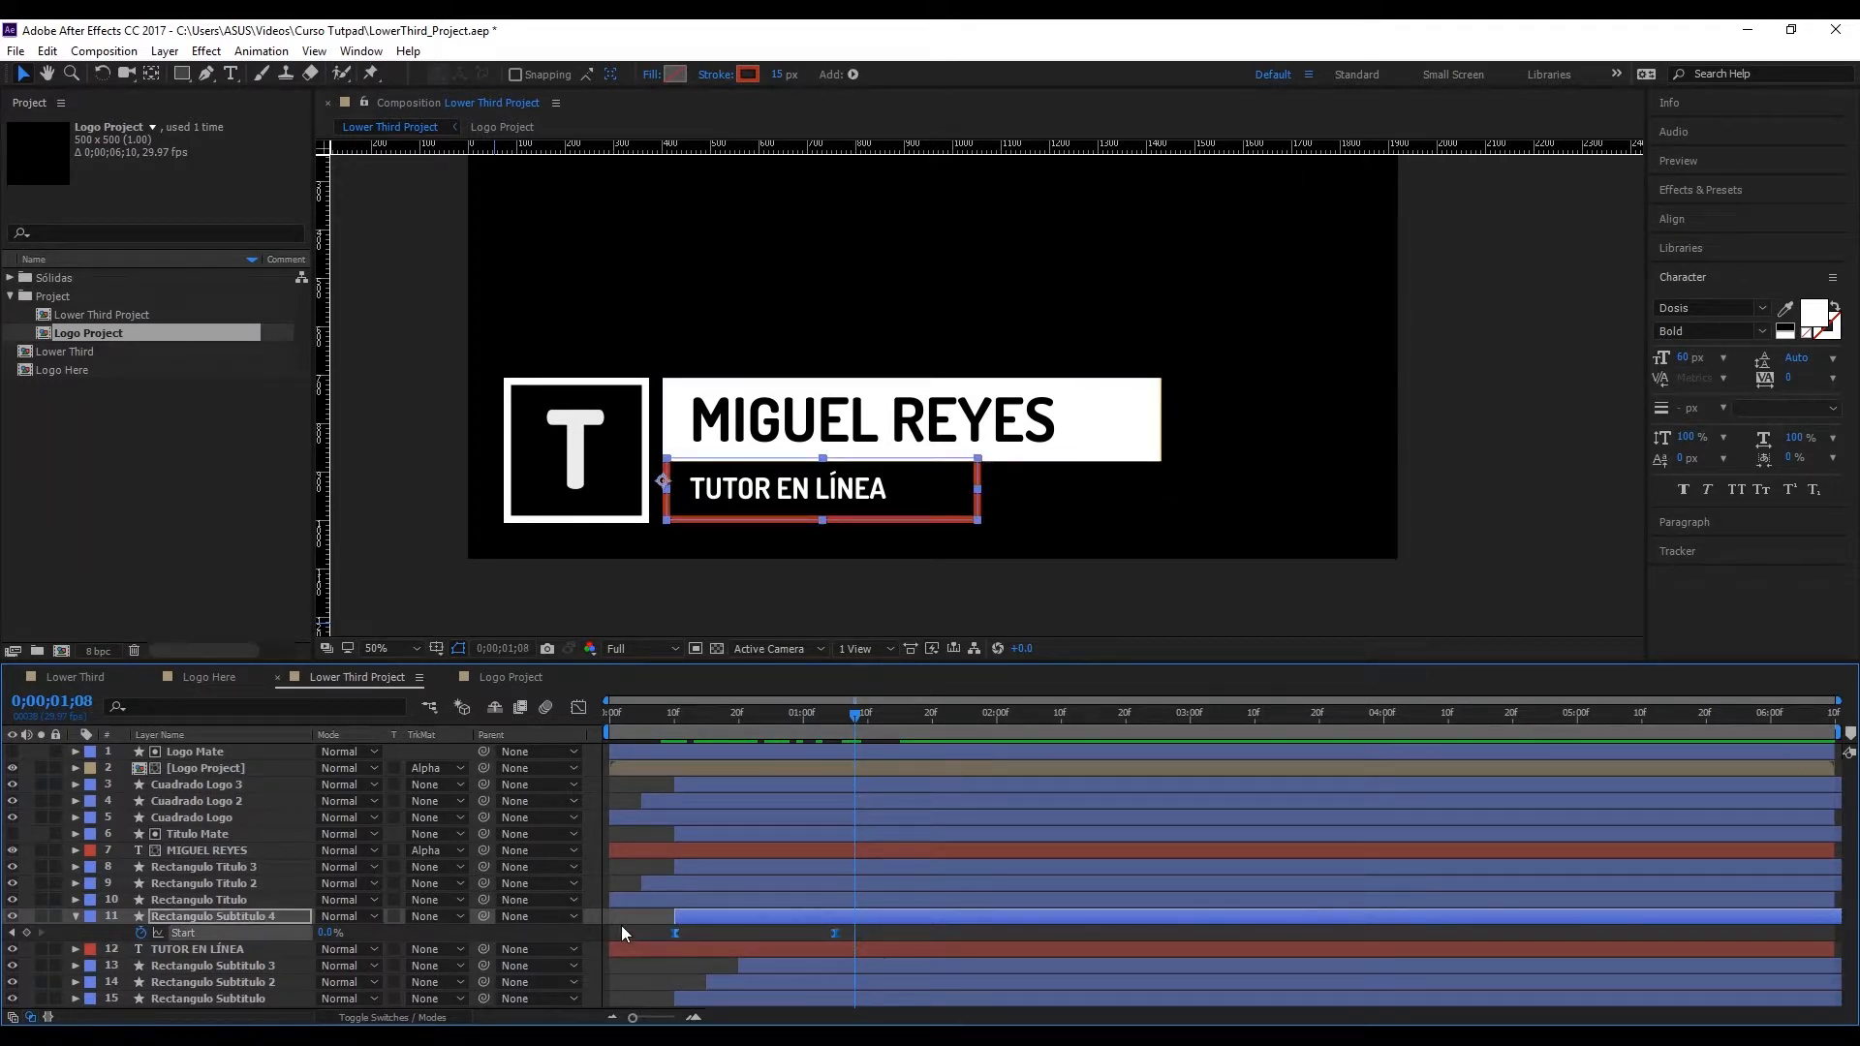
{"action": "key", "text": "Delete"}
Step: Set the stroke of Rectangulo Subtitulo 4 to None and give the shape a solid red fill
{"action": "left_click", "coordinate": [754, 80]}
{"action": "left_click", "coordinate": [840, 571]}
{"action": "left_click", "coordinate": [717, 74]}
{"action": "left_click", "coordinate": [831, 479]}
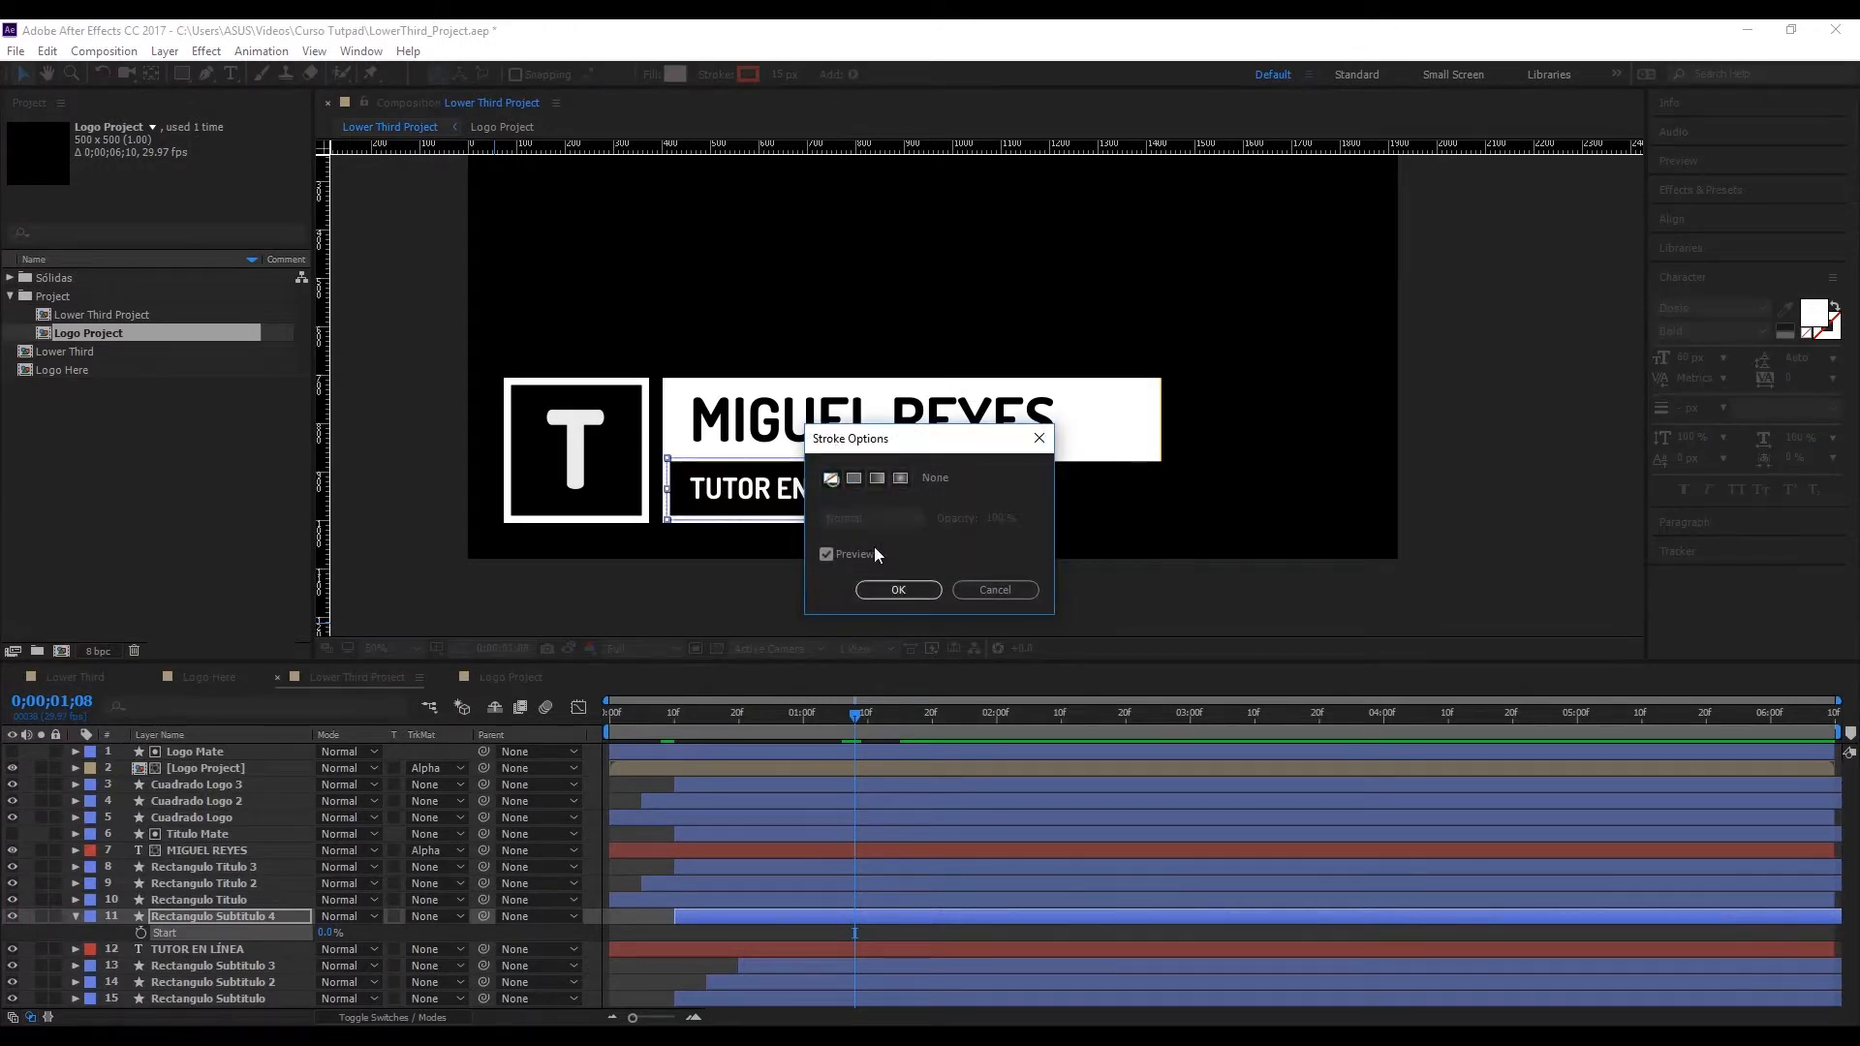
{"action": "left_click", "coordinate": [898, 590]}
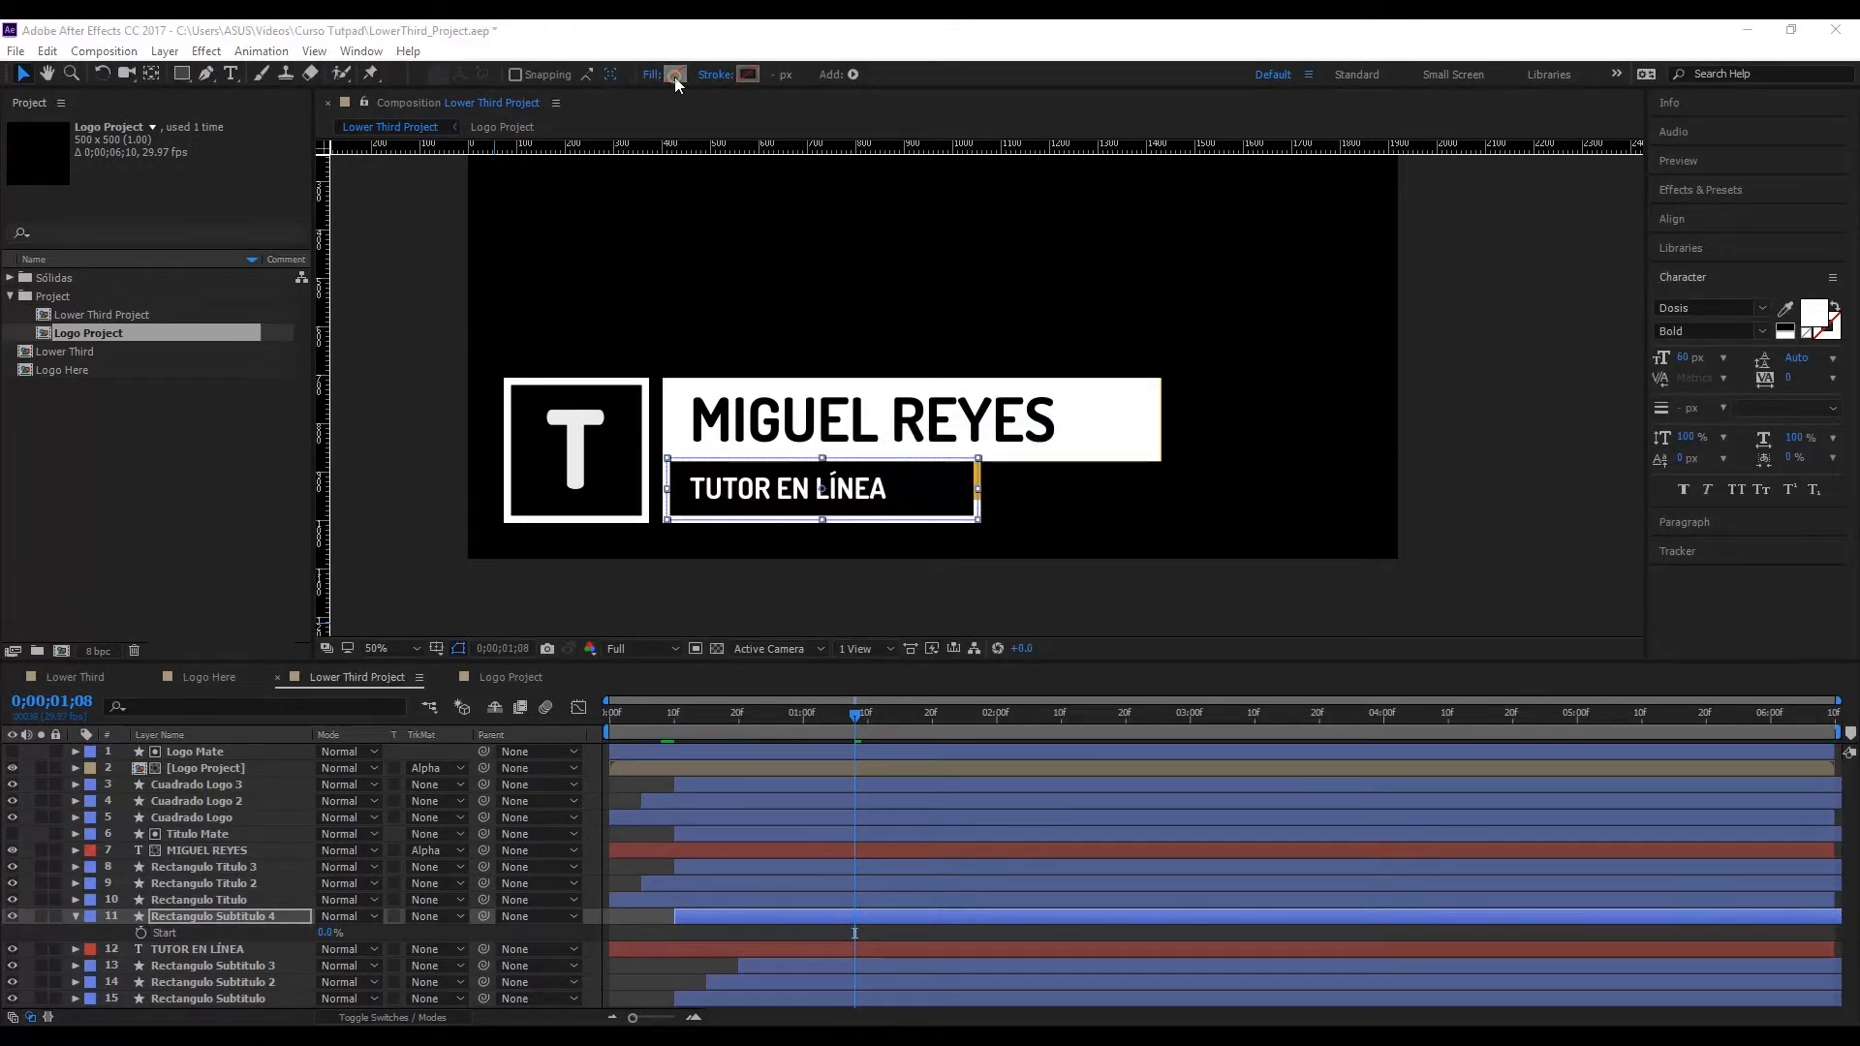
{"action": "left_click", "coordinate": [675, 74]}
{"action": "left_click", "coordinate": [823, 540]}
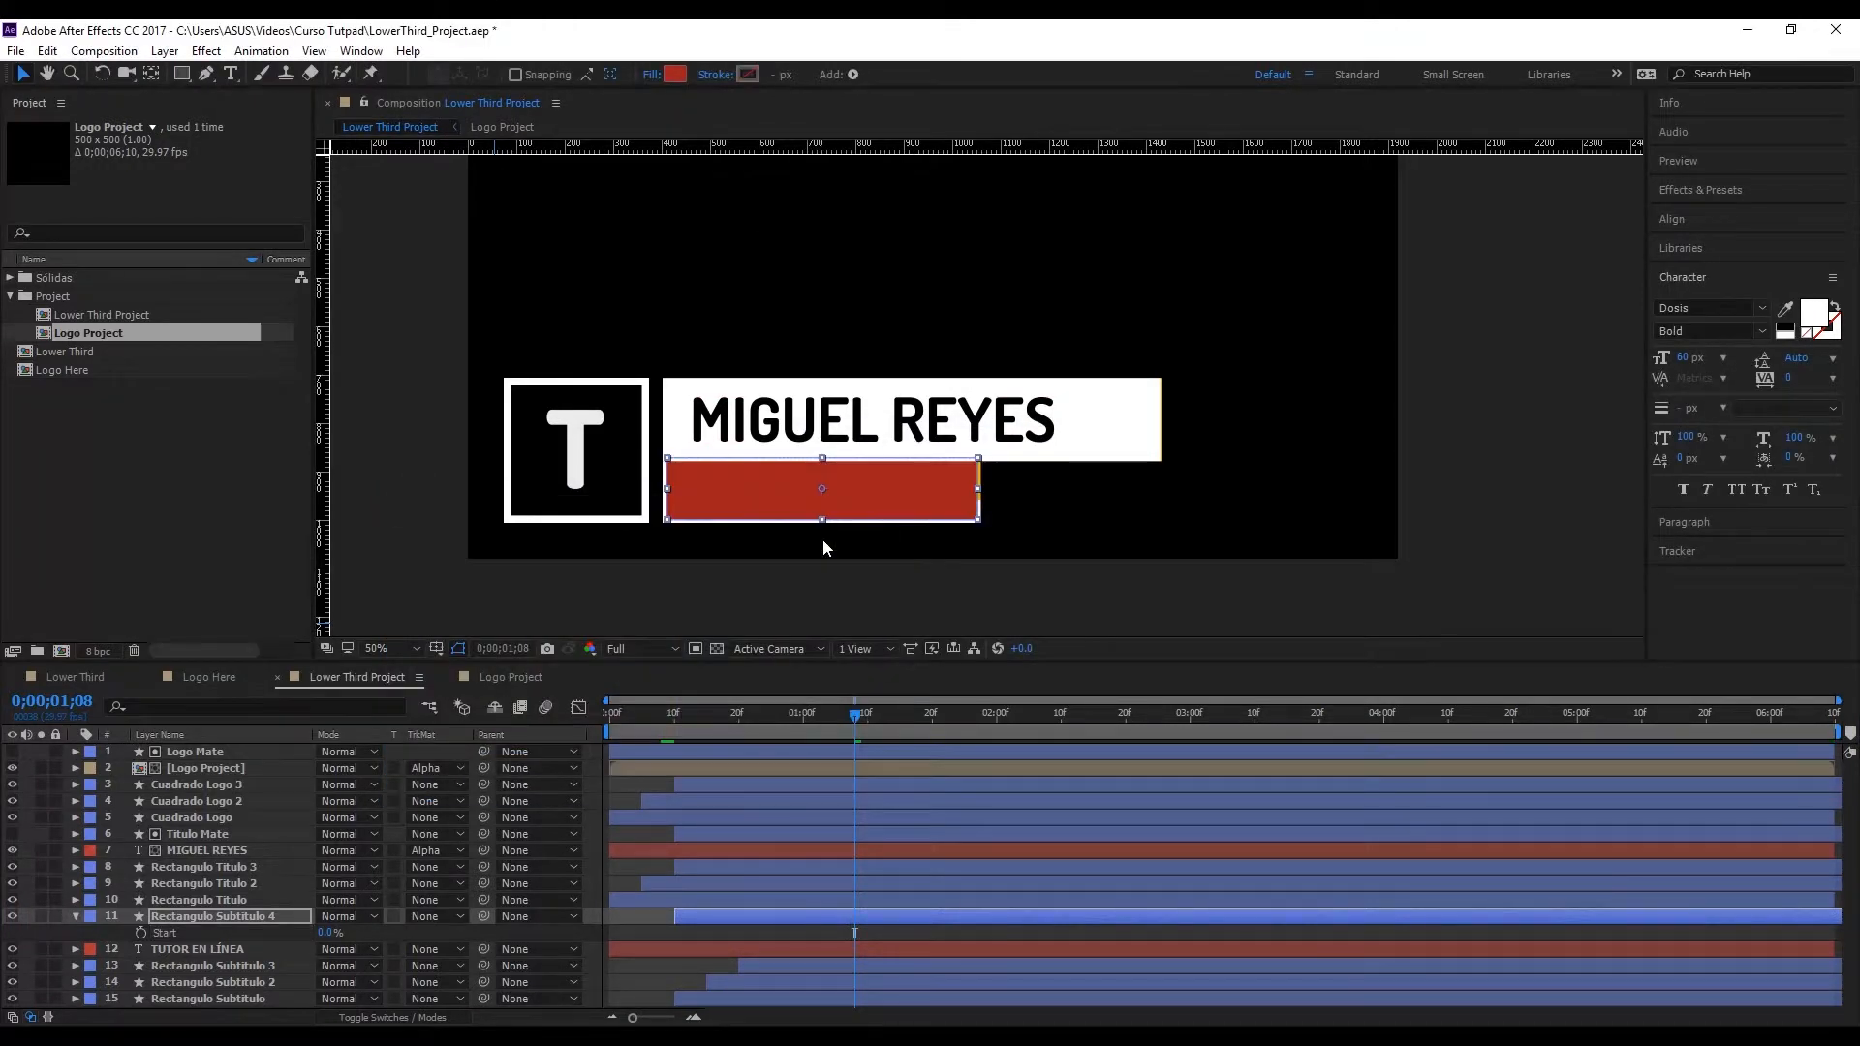
Step: Collapse the Rectangulo Subtitulo 4 layer and rename it "Subtitulo Mate"
{"action": "left_click", "coordinate": [75, 917]}
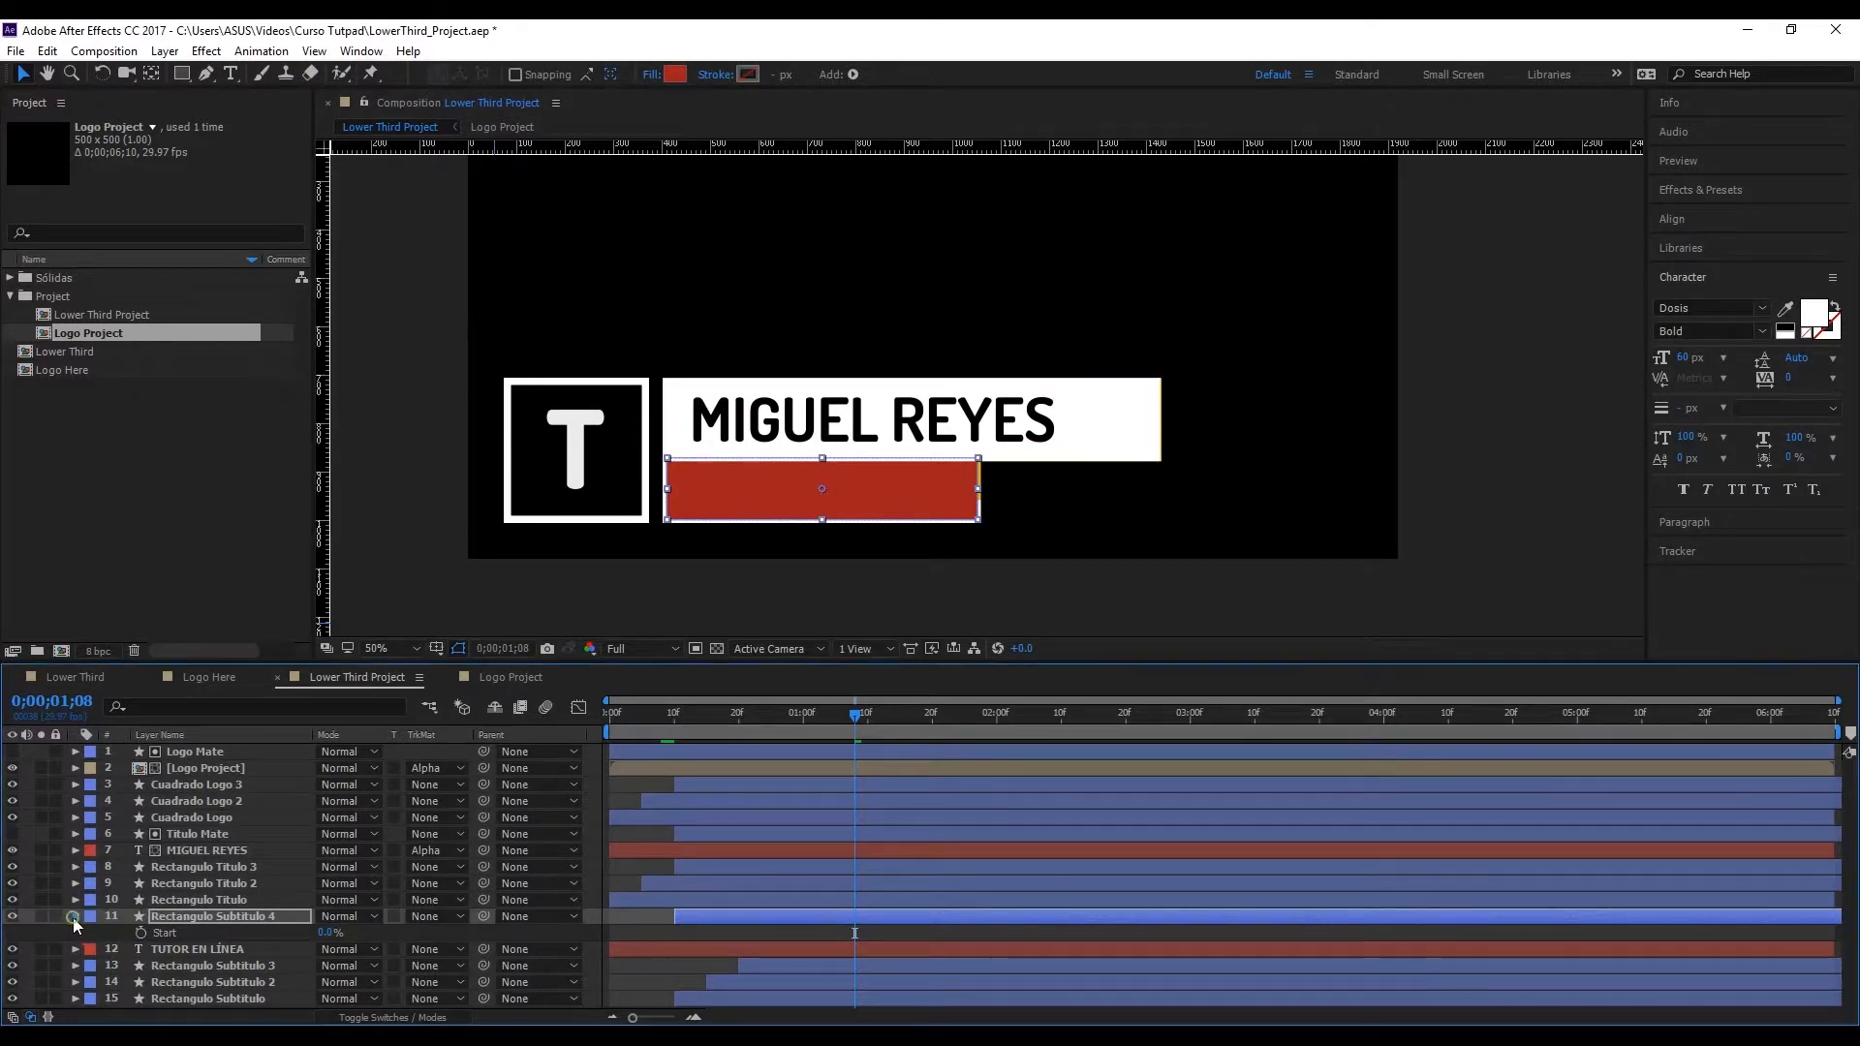
{"action": "left_click", "coordinate": [73, 916]}
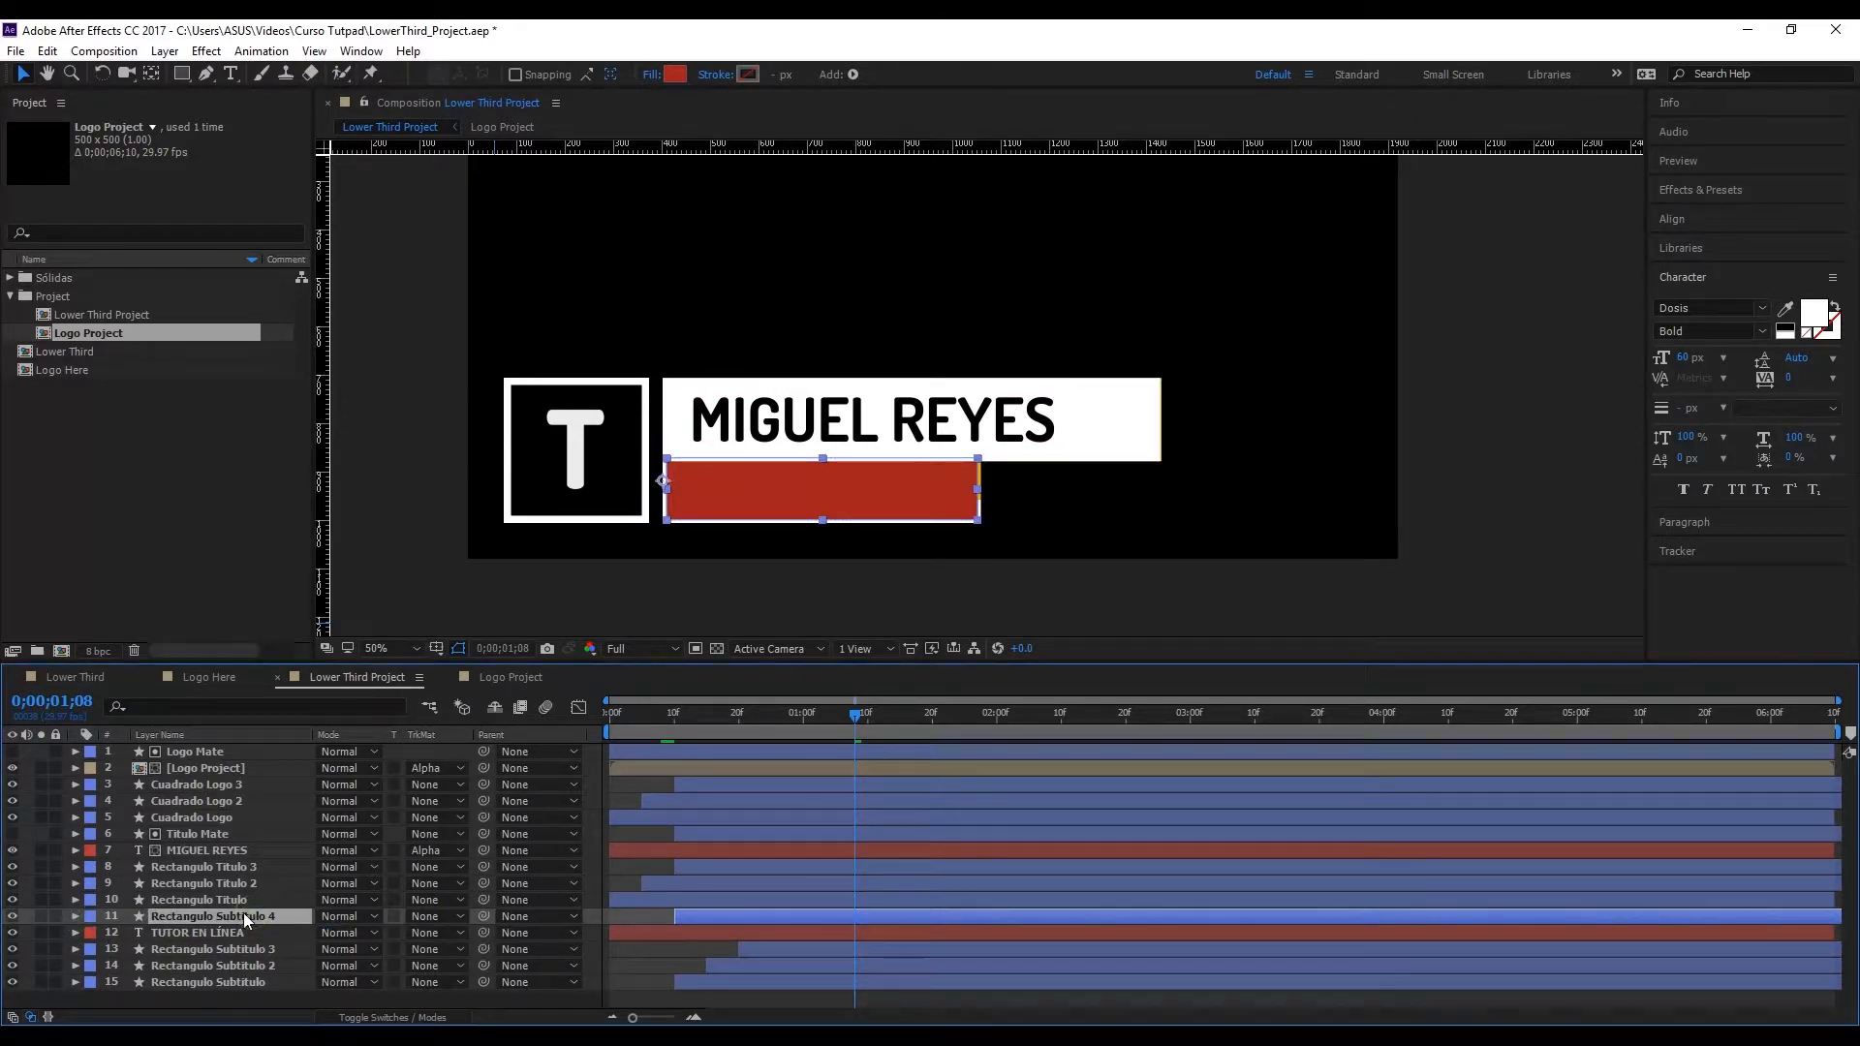
{"action": "key", "text": "Return"}
{"action": "type", "text": "Subtitulo Mate"}
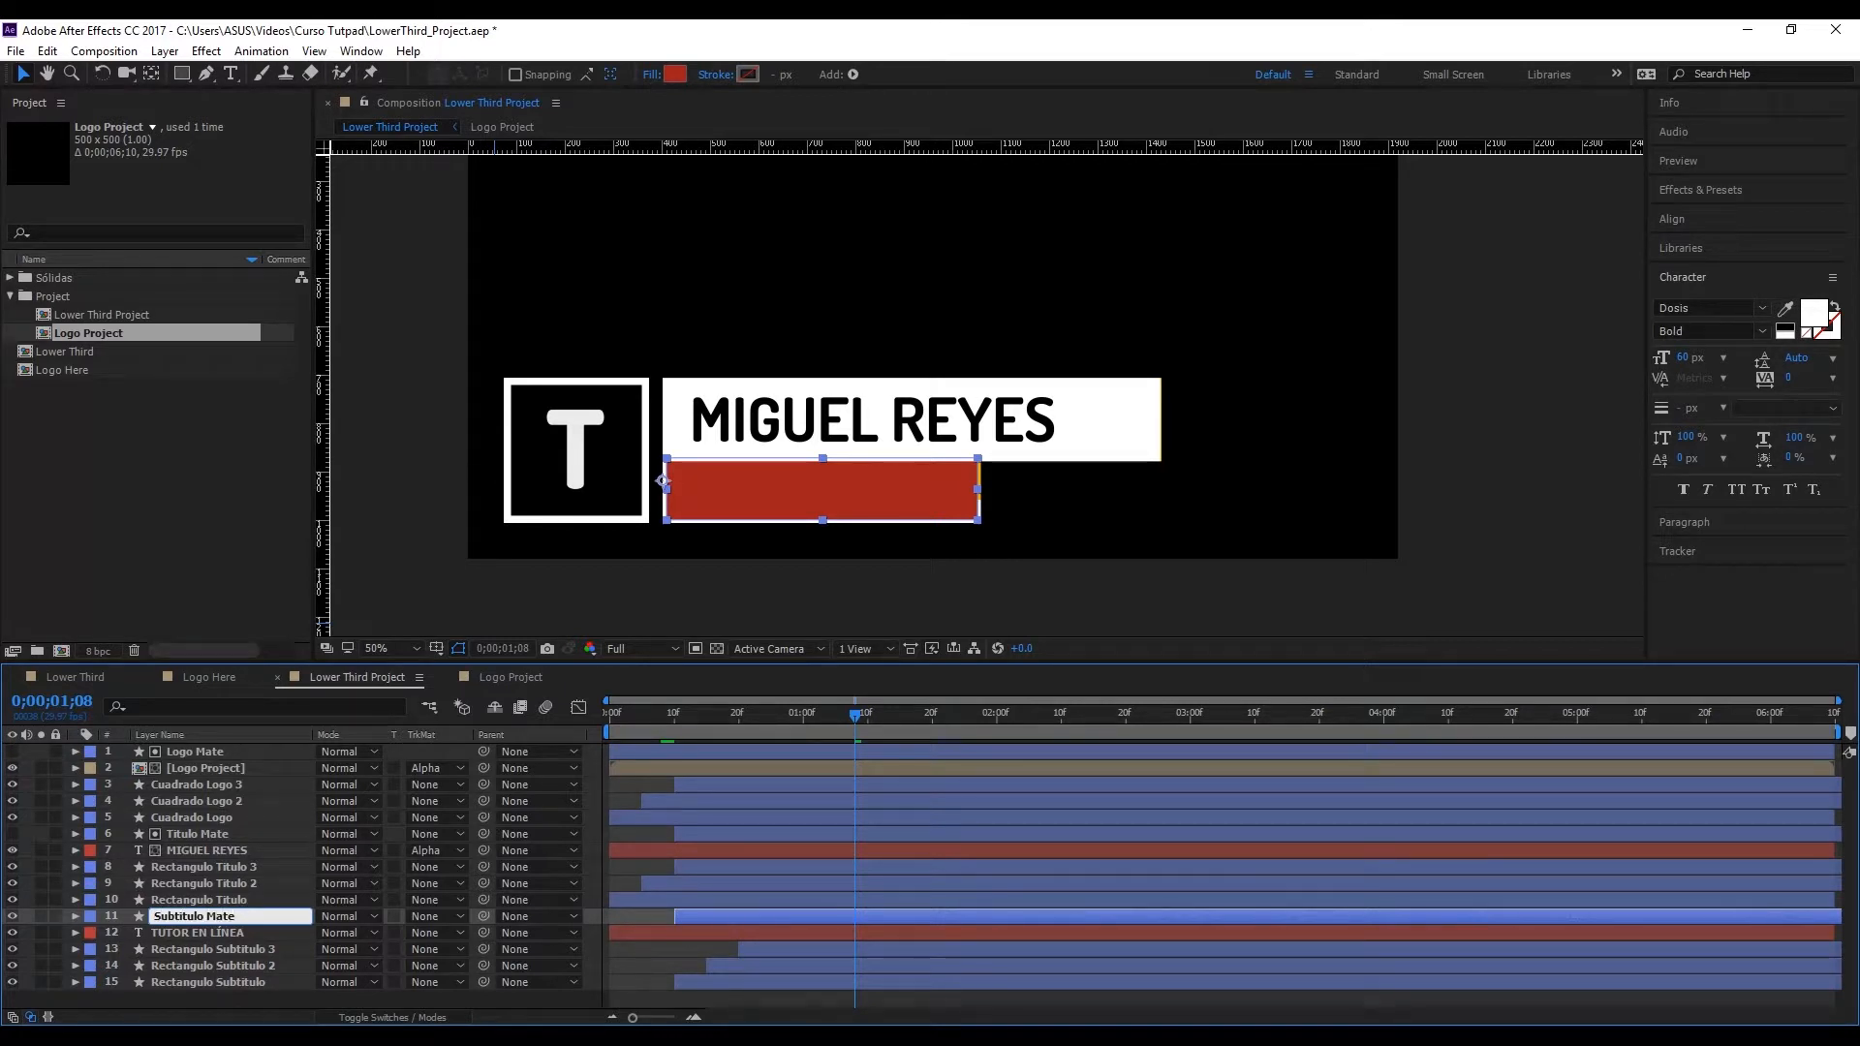
{"action": "key", "text": "Return"}
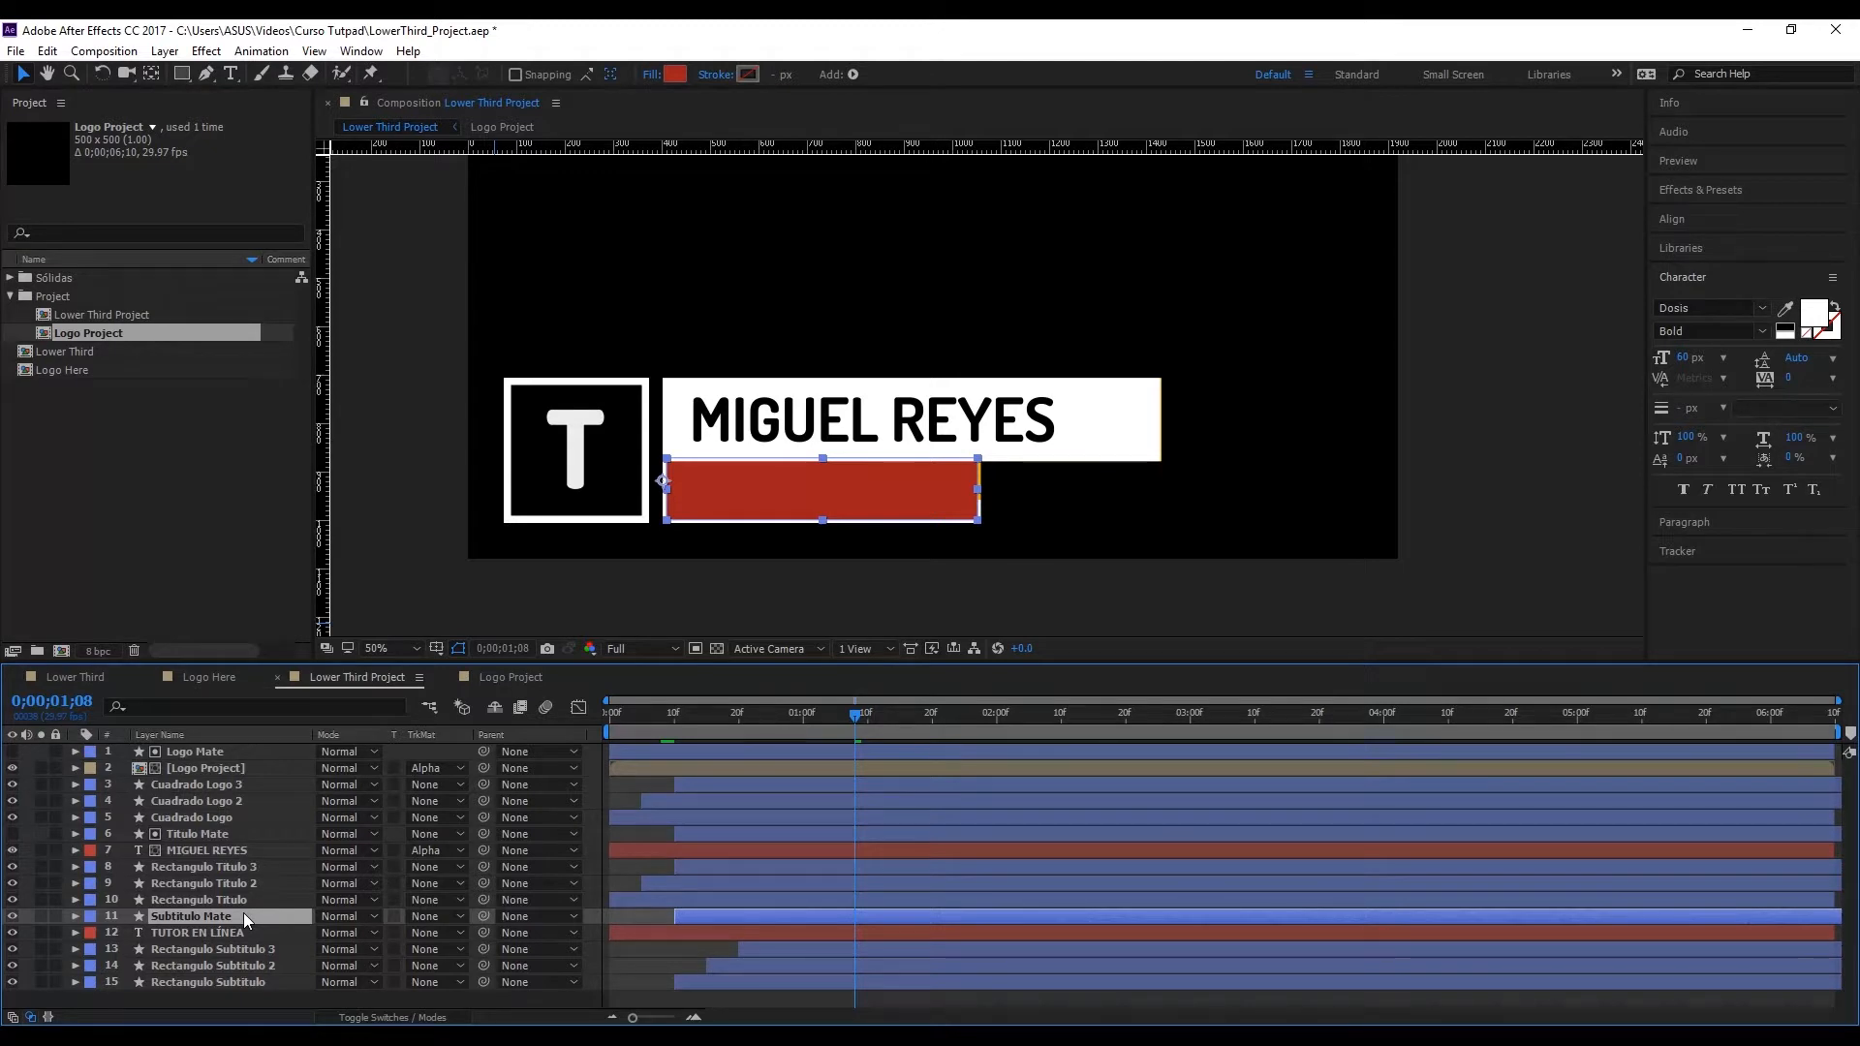
{"action": "key", "text": "Return"}
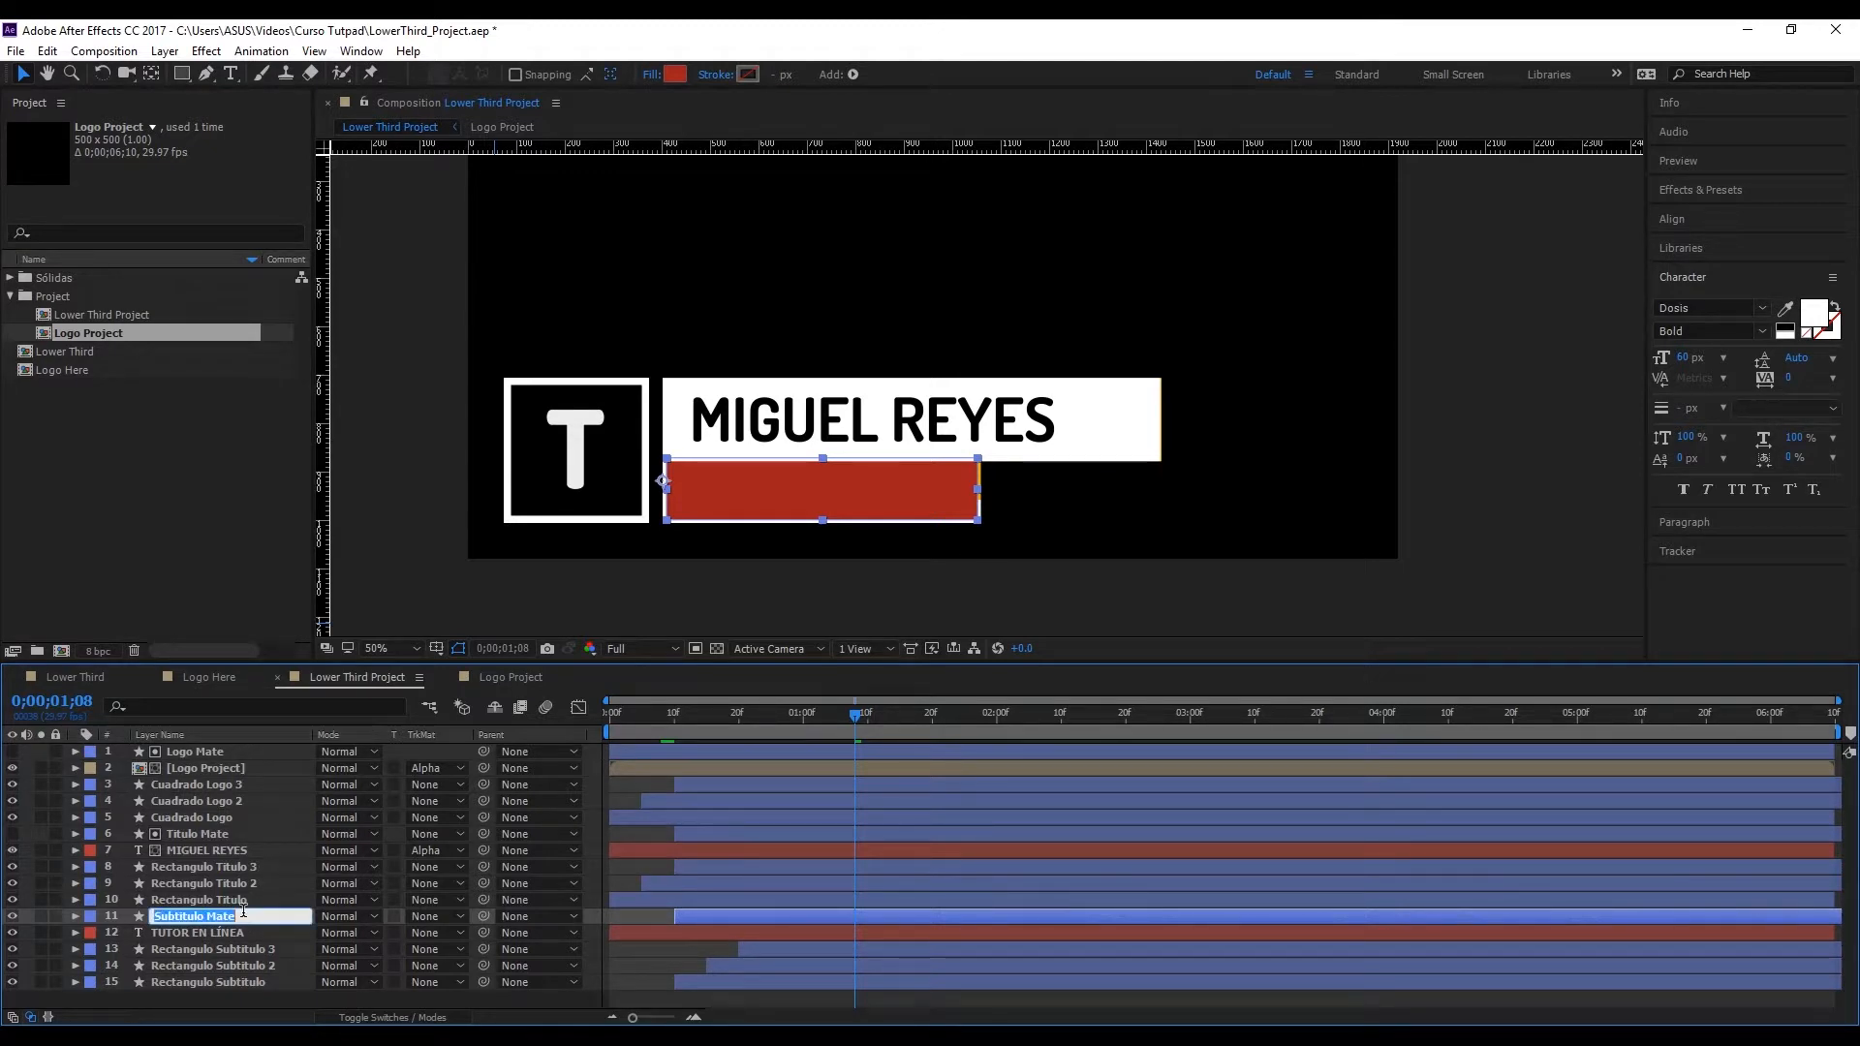
Step: Set the track matte of the TUTOR EN LÍNEA layer to Alpha Matte "Subtitulo Mate"
{"action": "left_click", "coordinate": [247, 930]}
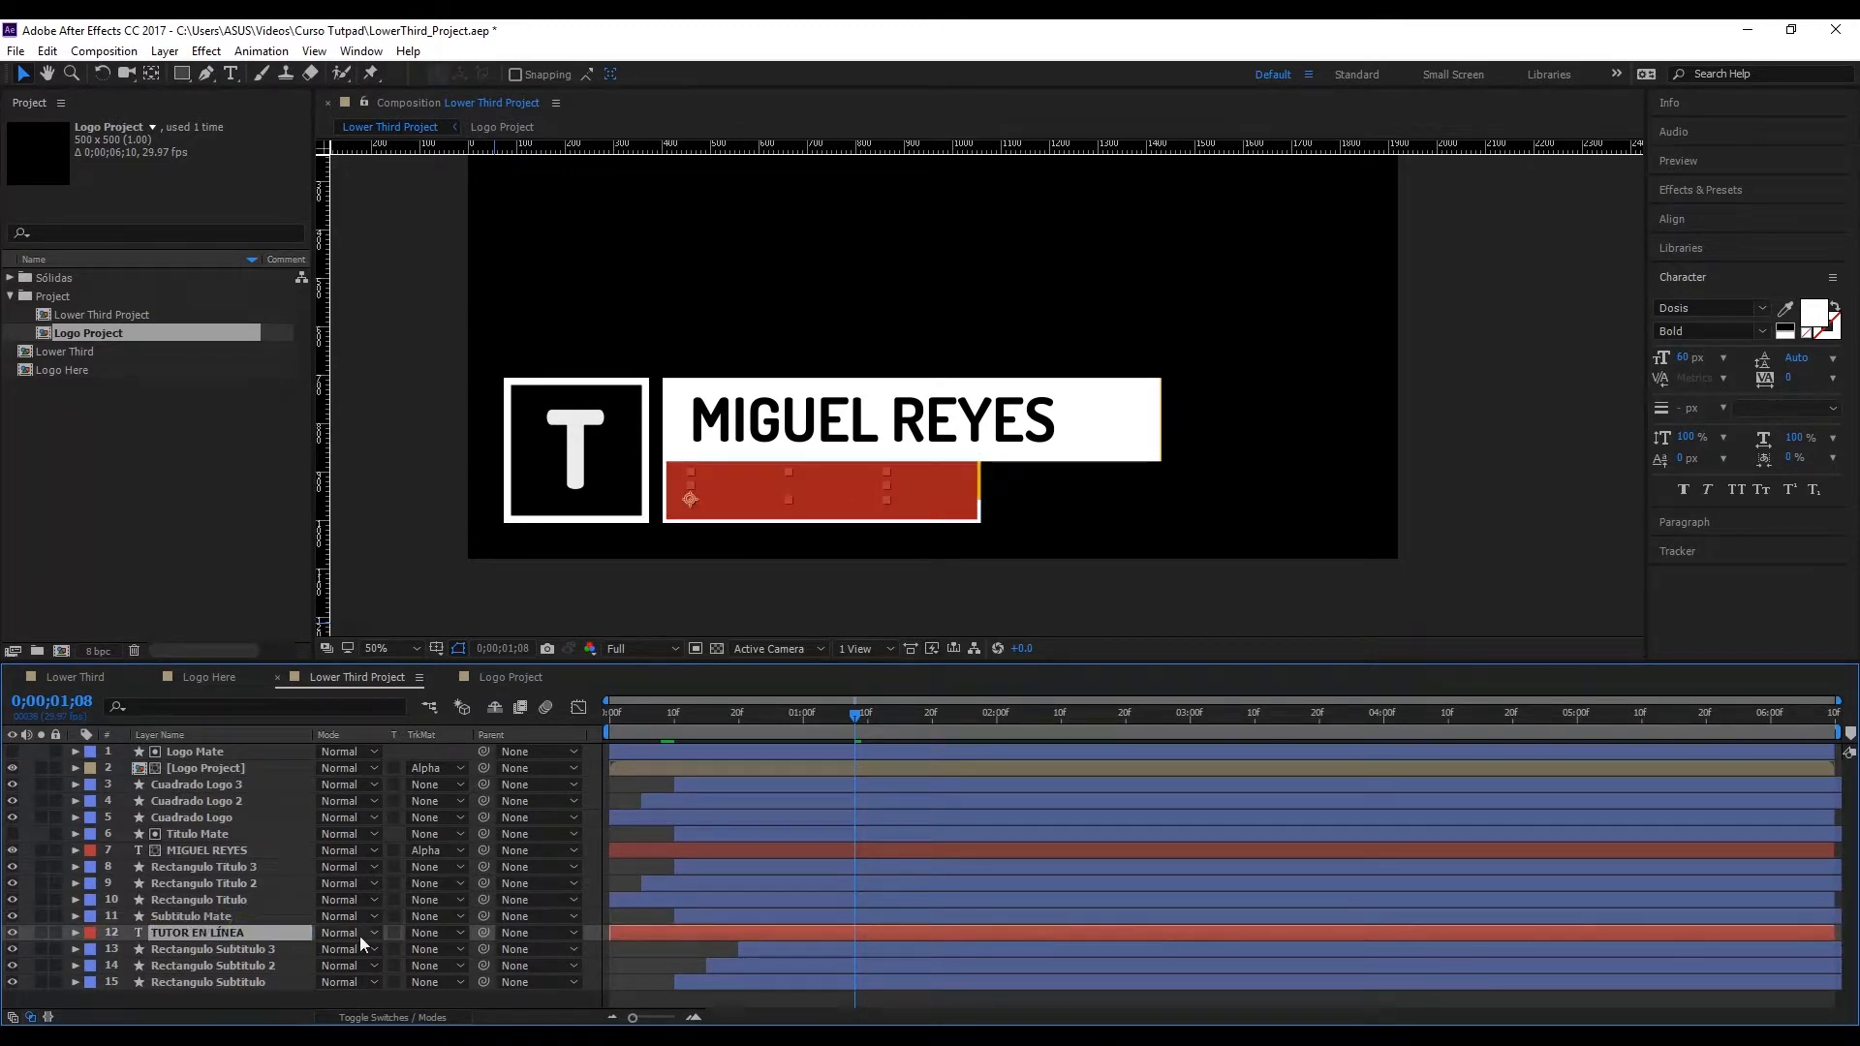
{"action": "left_click", "coordinate": [426, 934]}
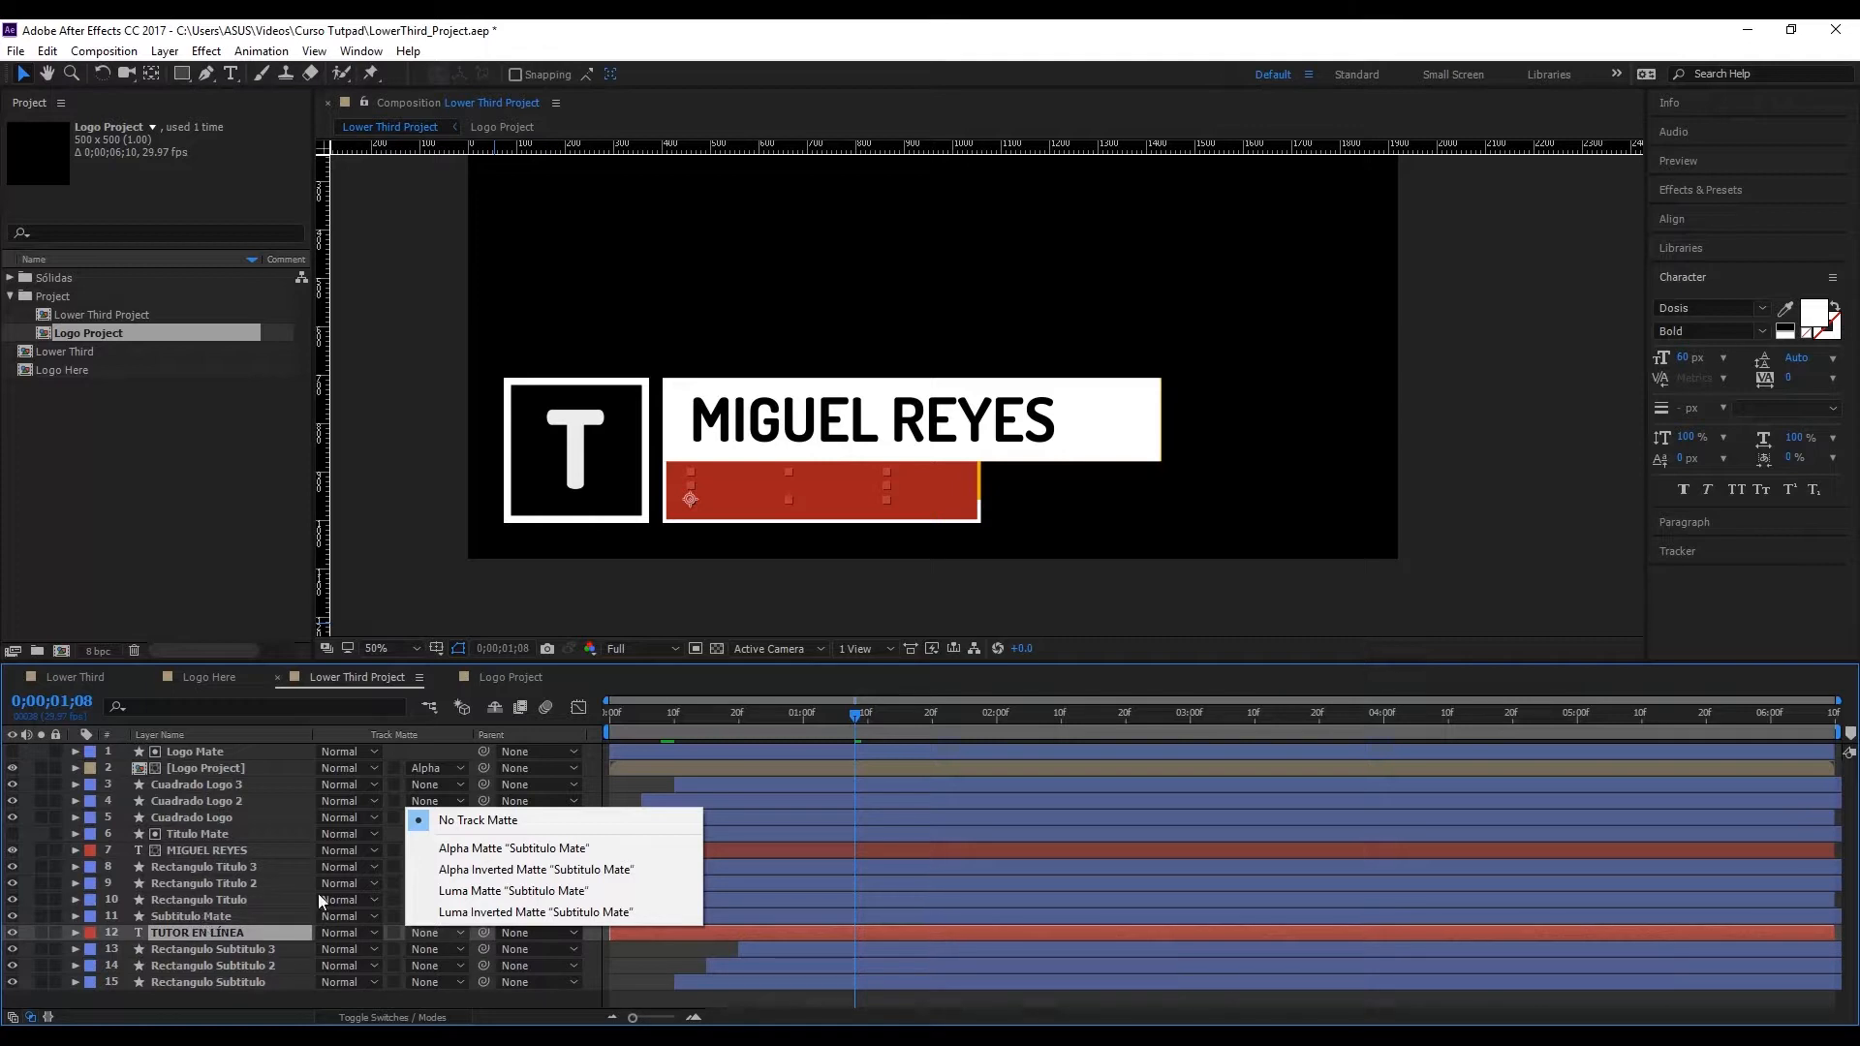
{"action": "left_click", "coordinate": [517, 850]}
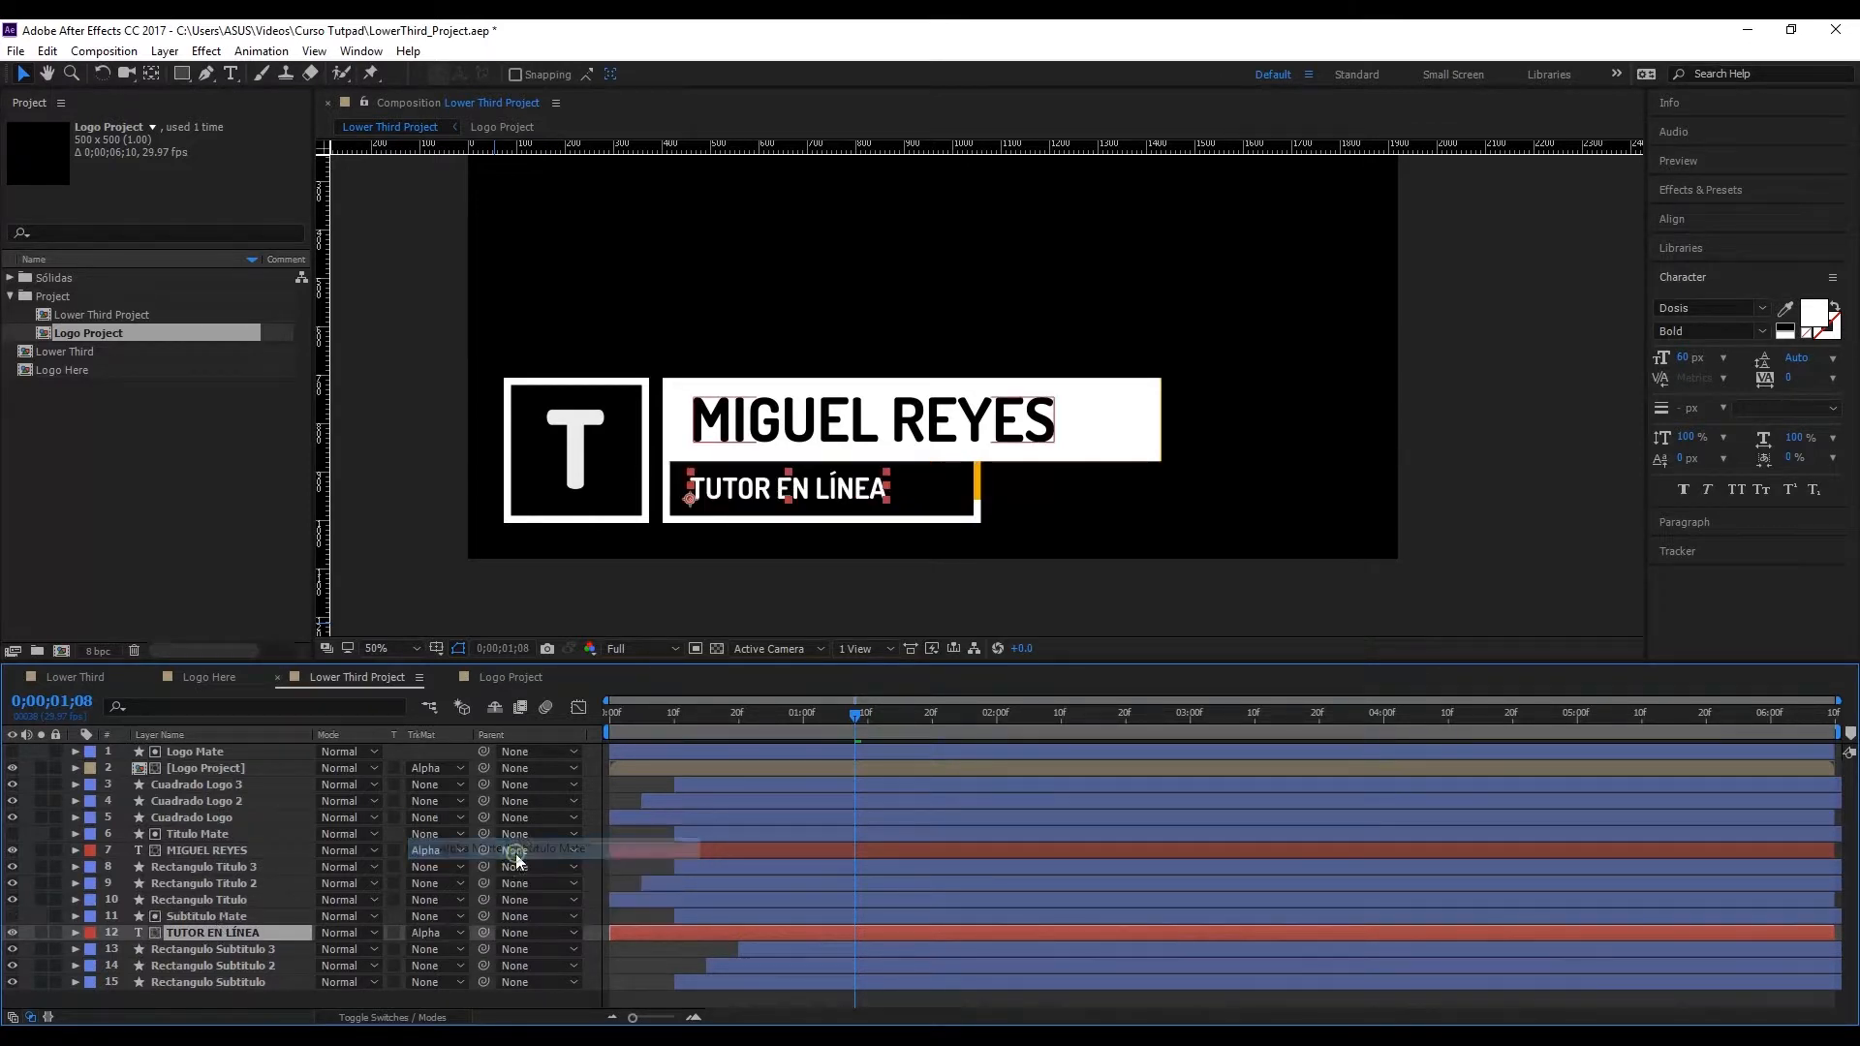
Step: Add a Position text animator to the TUTOR EN LÍNEA layer and move the current time to 0;00;00;14
{"action": "mouse_move", "coordinate": [746, 707]}
{"action": "left_mouse_down"}
{"action": "mouse_move", "coordinate": [583, 723]}
{"action": "mouse_move", "coordinate": [747, 736]}
{"action": "left_mouse_up"}
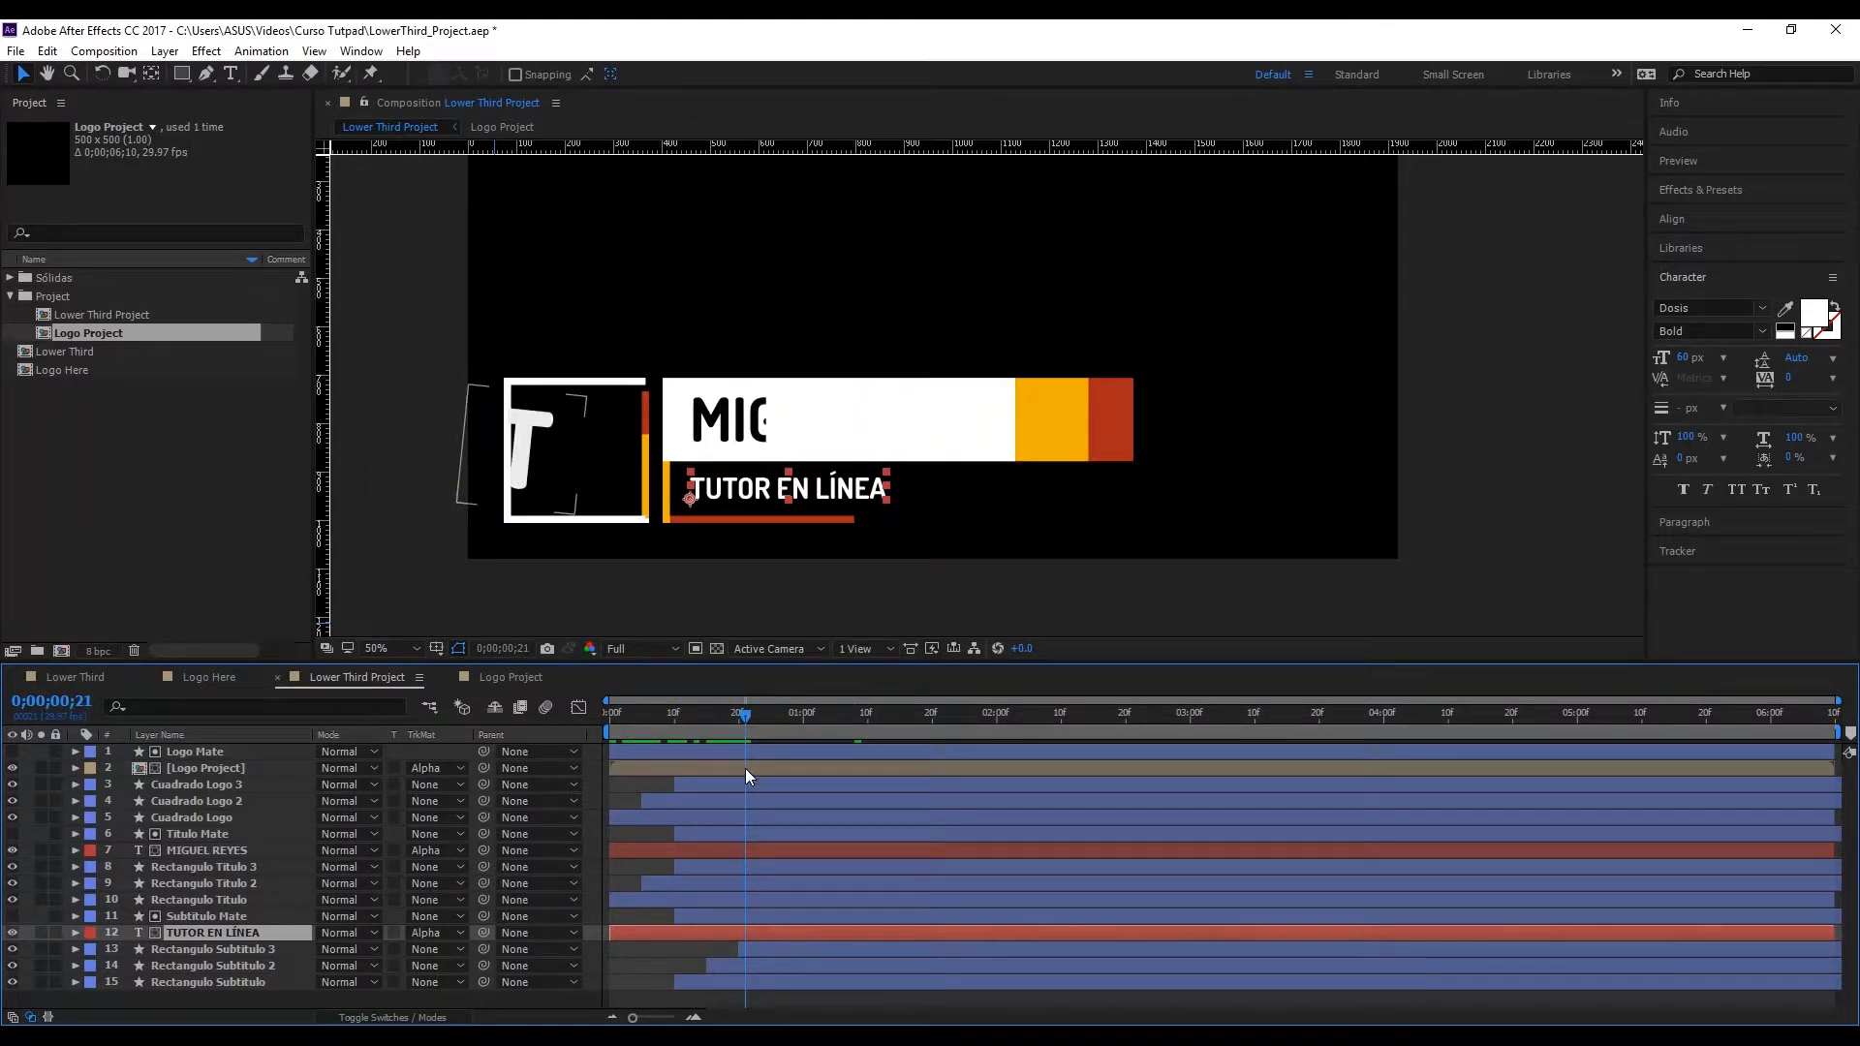
{"action": "left_click", "coordinate": [76, 932]}
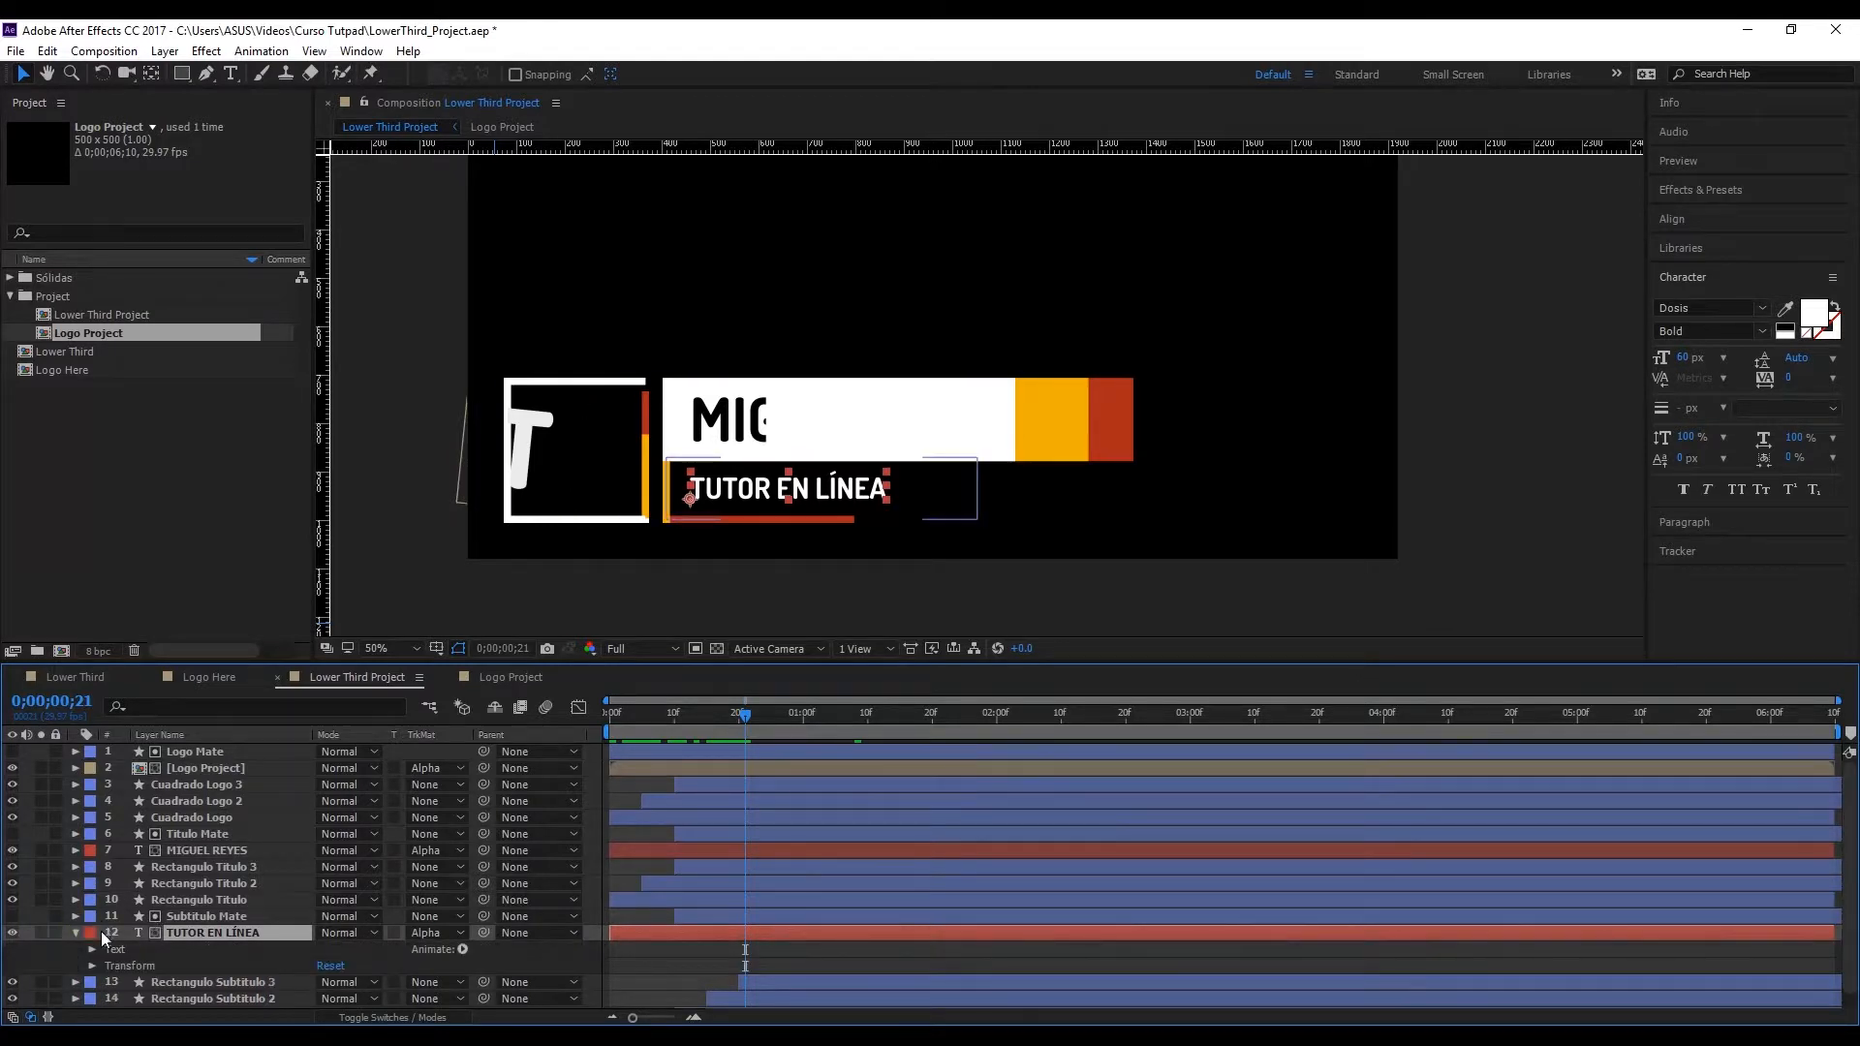
{"action": "left_click", "coordinate": [94, 964]}
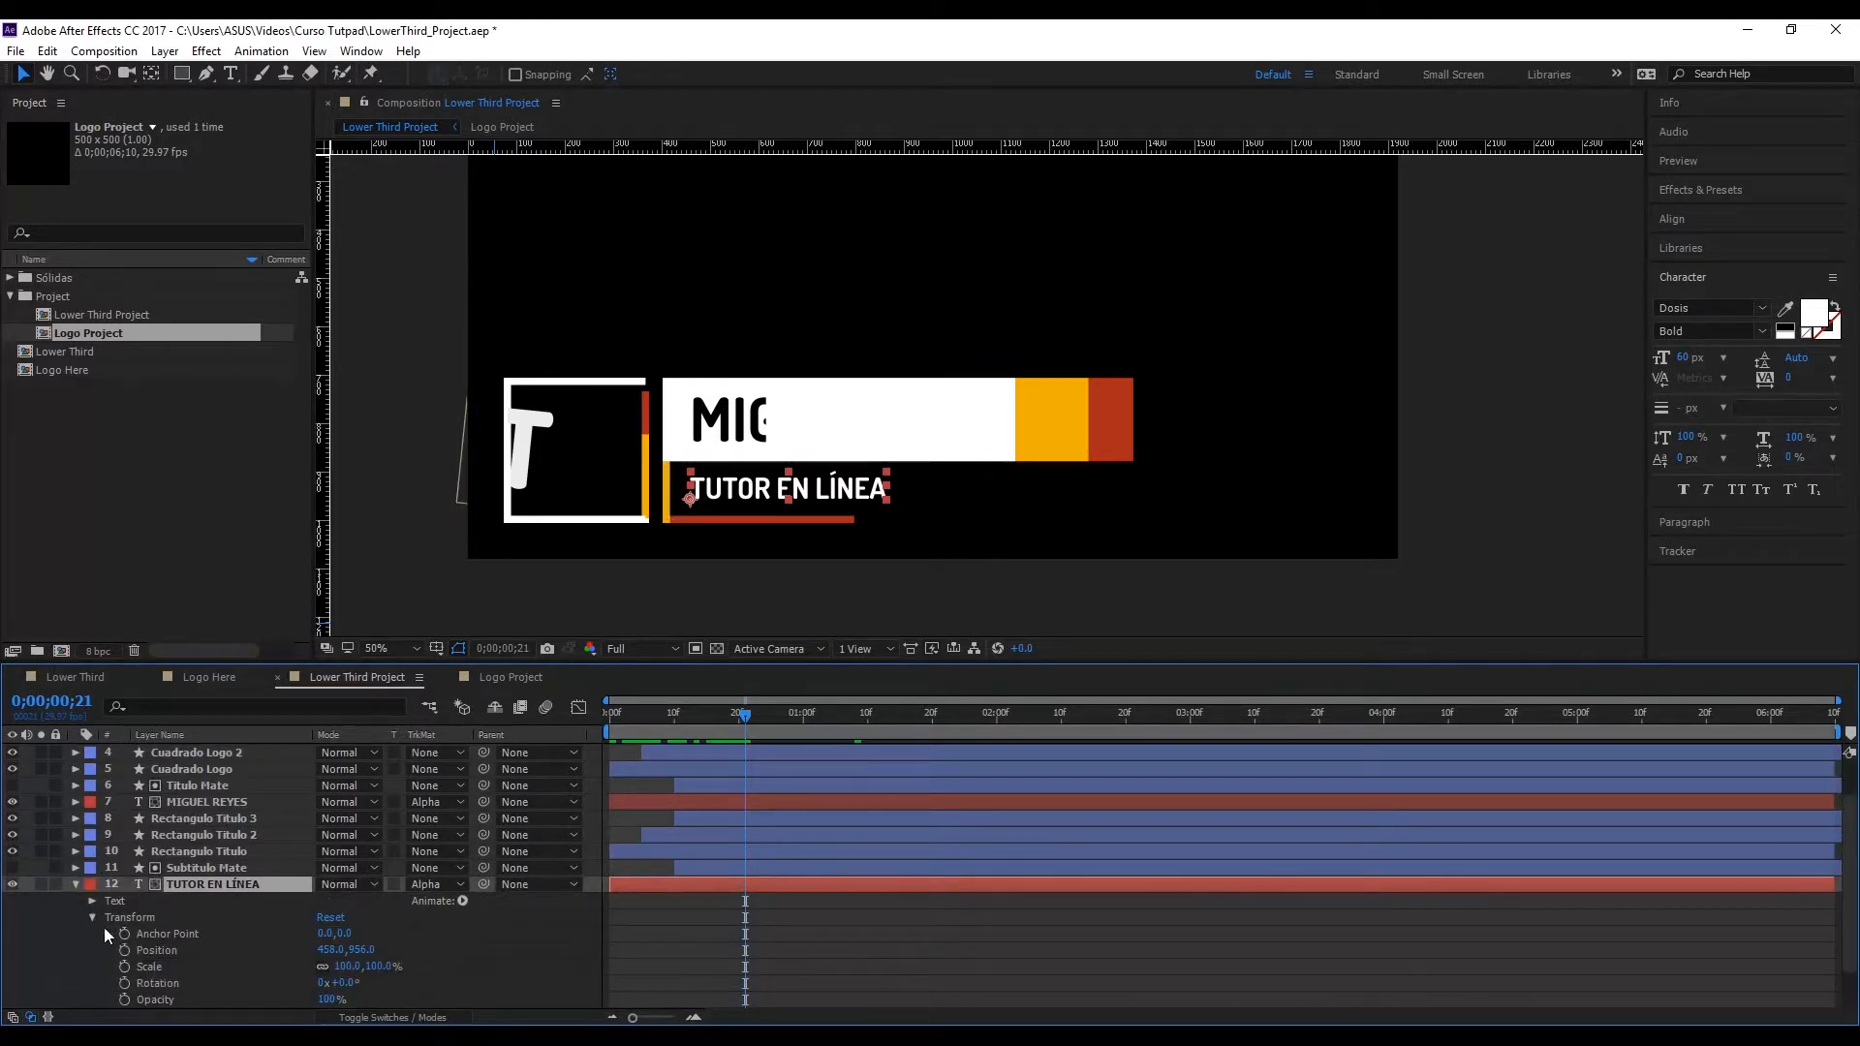
{"action": "scroll", "coordinate": [227, 927], "scroll_direction": "down", "scroll_amount": 1}
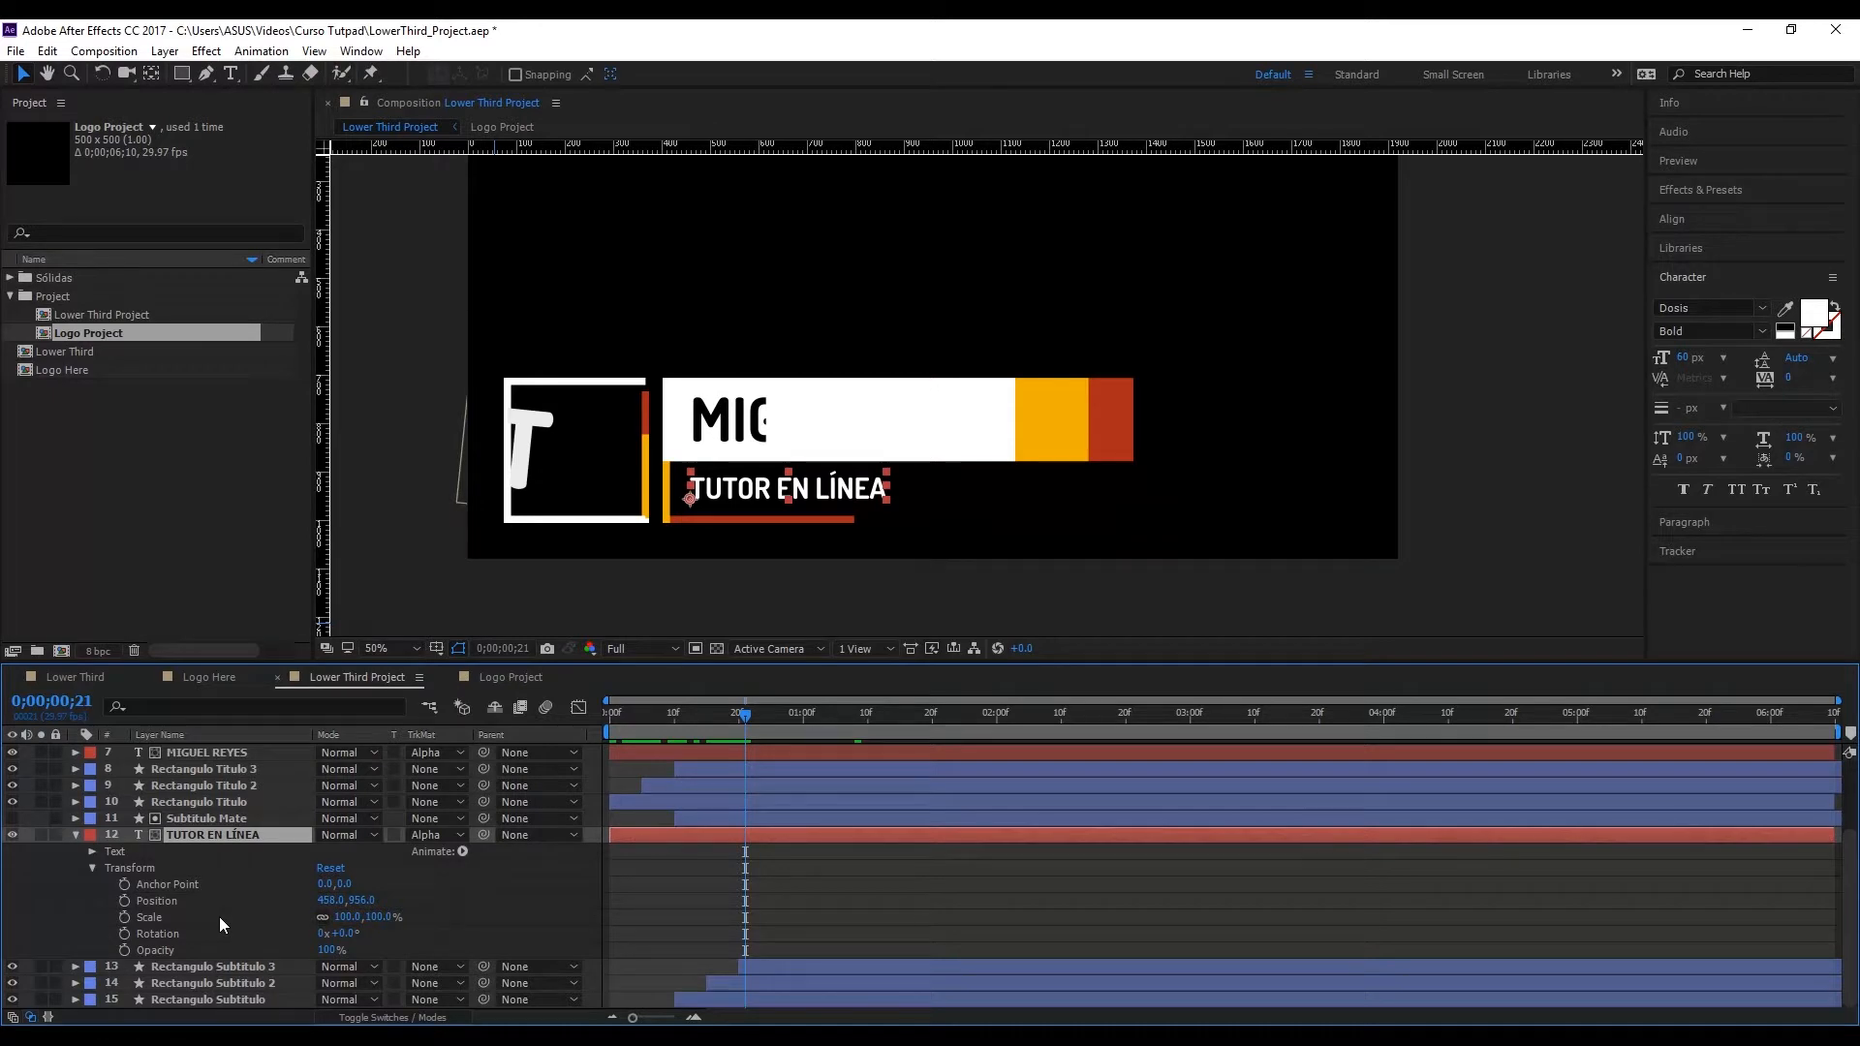
{"action": "left_click", "coordinate": [79, 868]}
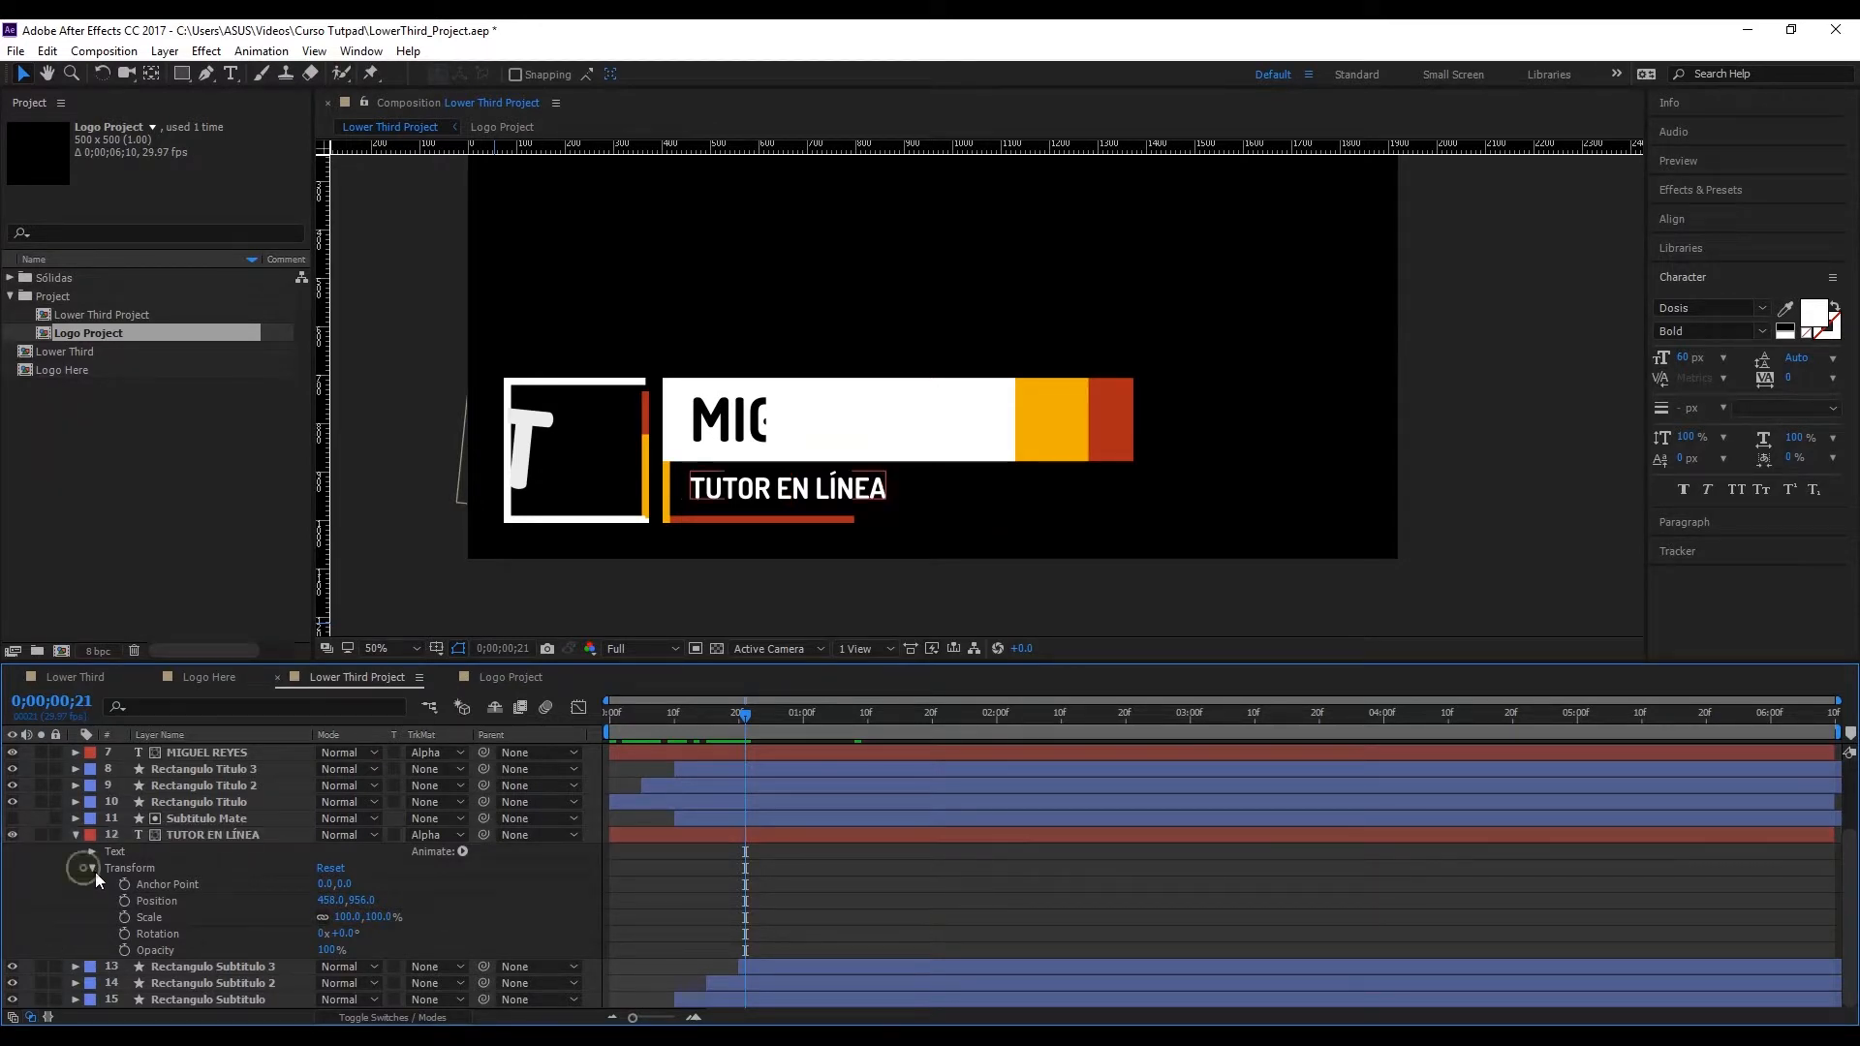
{"action": "left_click", "coordinate": [93, 867]}
{"action": "left_click", "coordinate": [462, 934]}
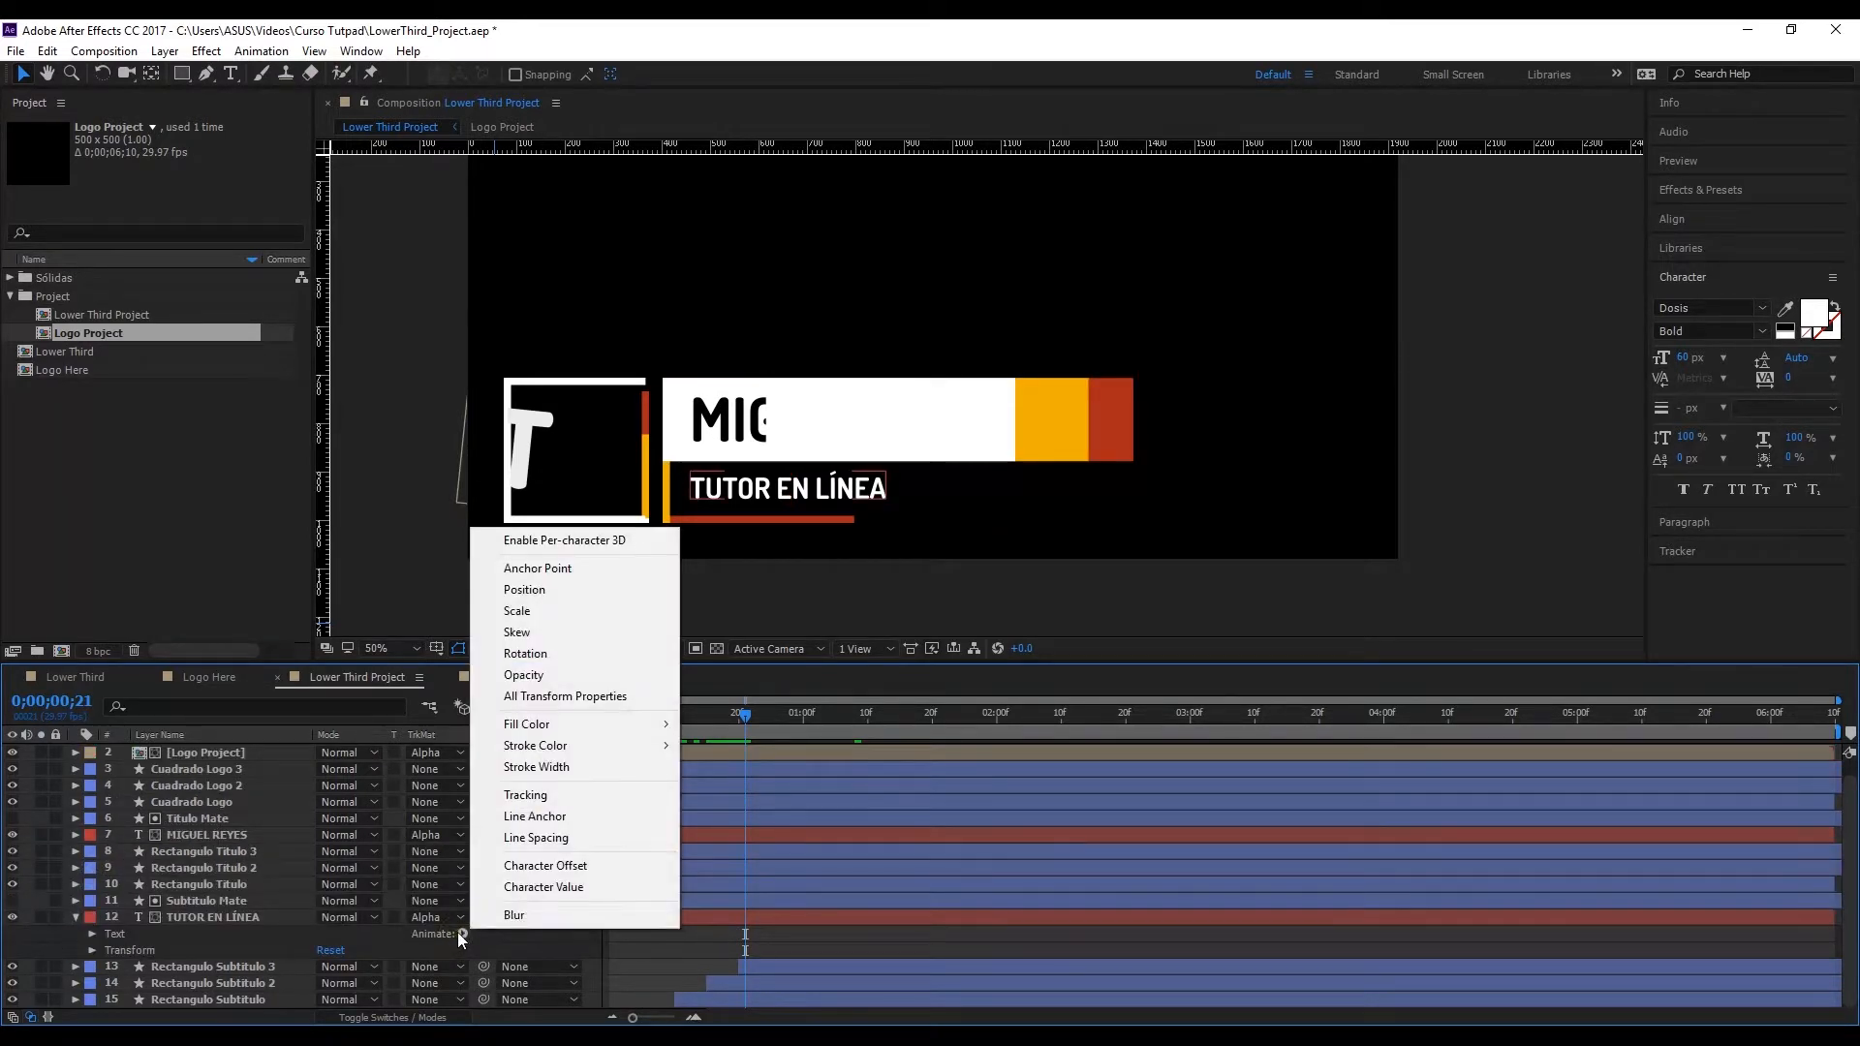
{"action": "left_click", "coordinate": [564, 591]}
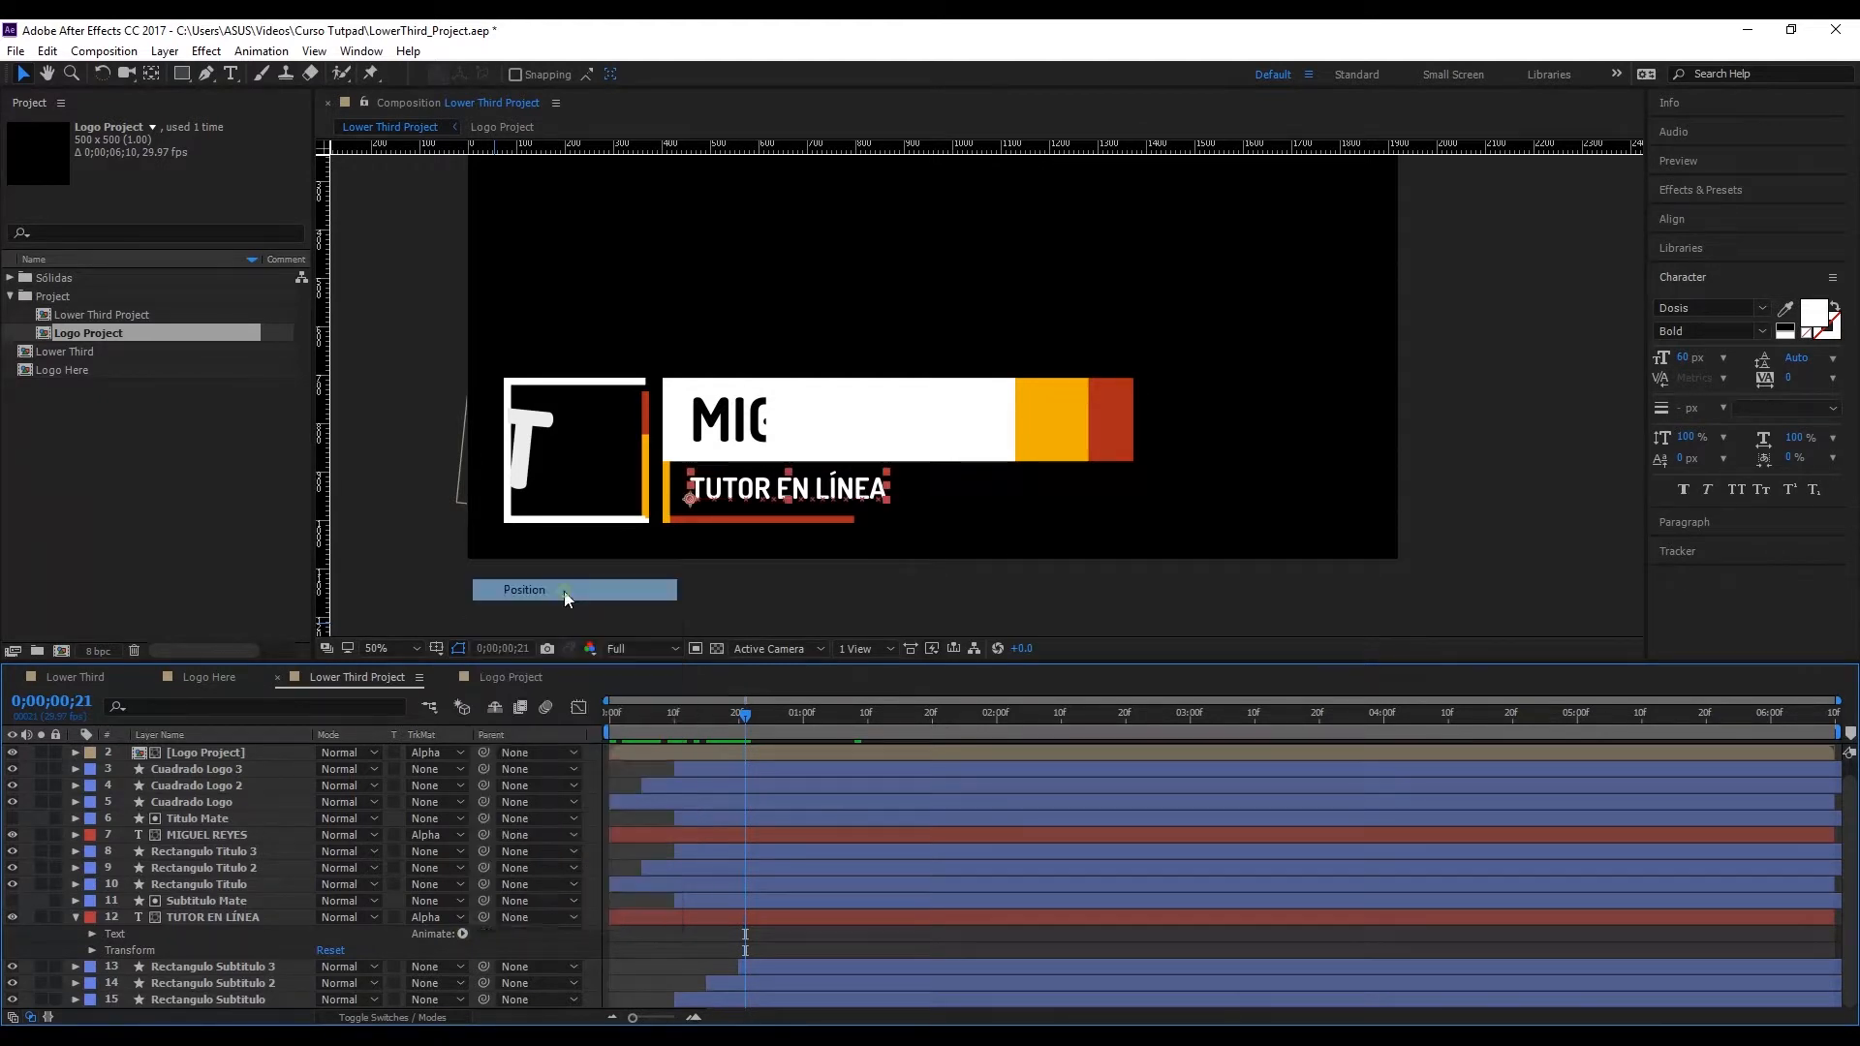
{"action": "left_click_drag", "start_coordinate": [736, 731], "coordinate": [699, 729]}
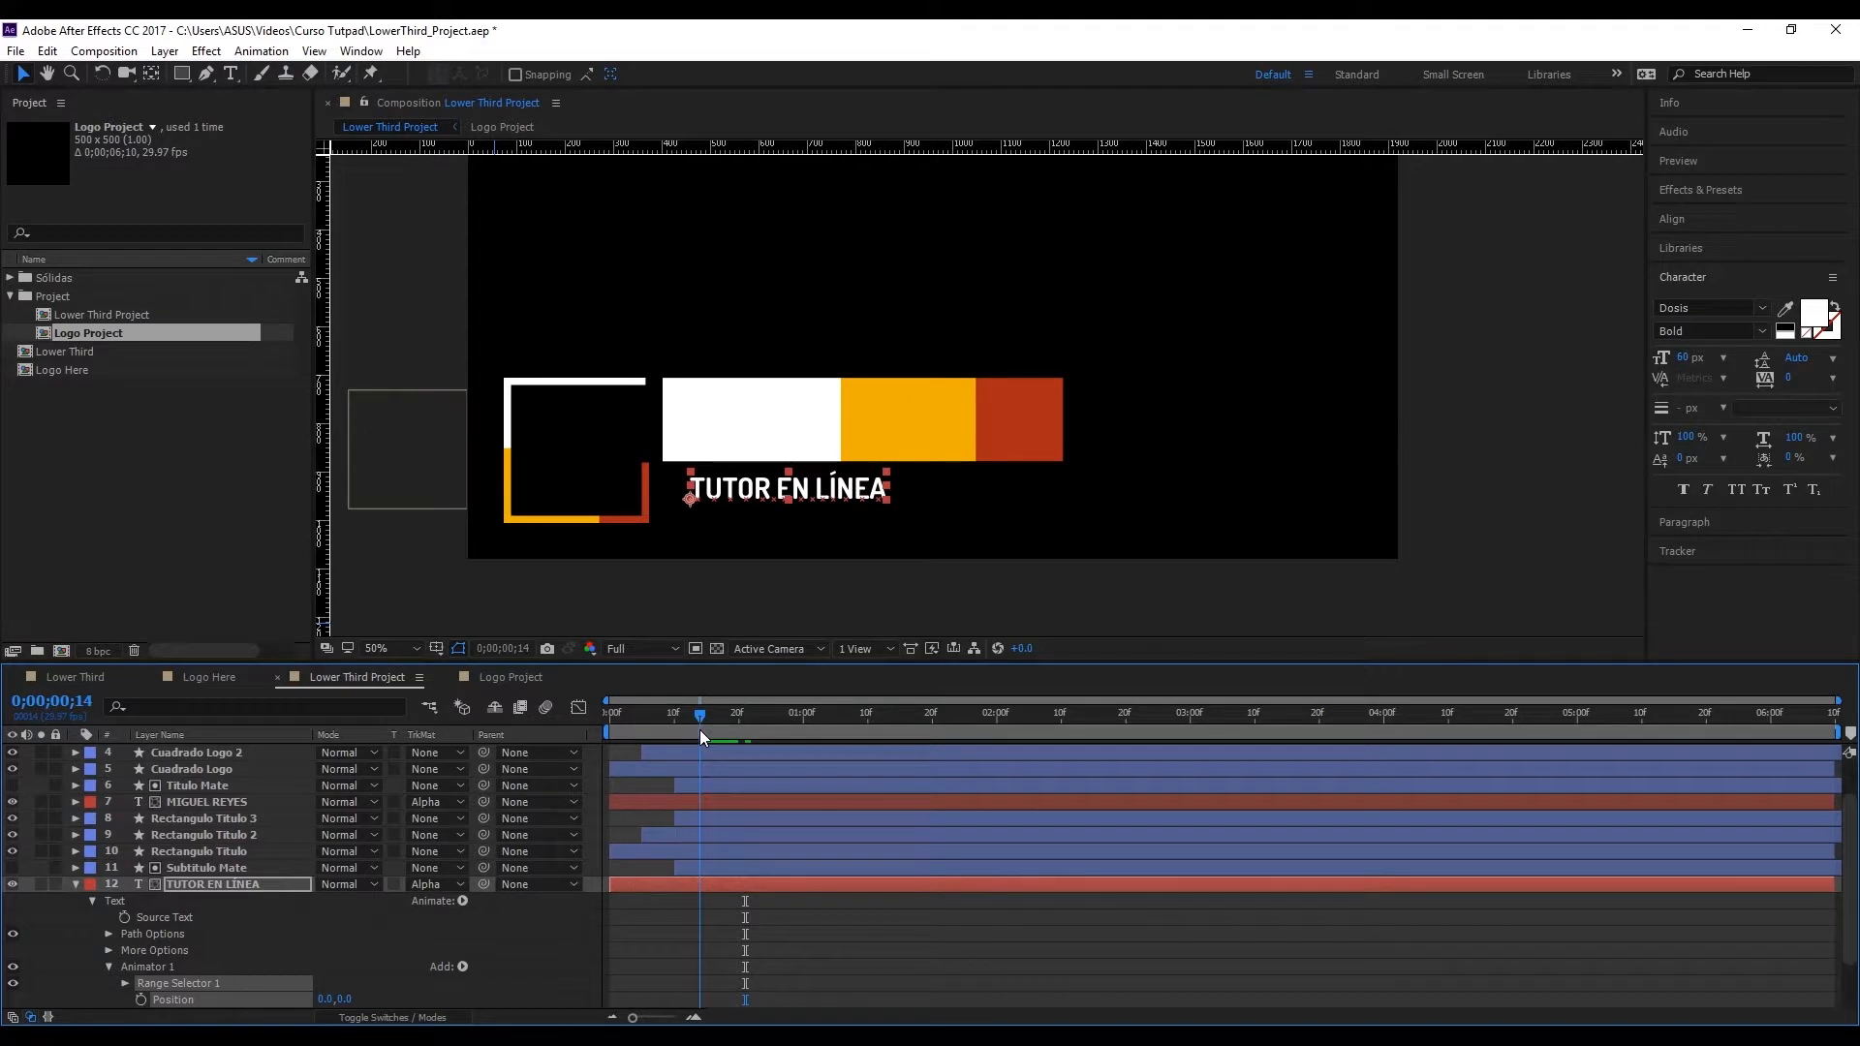
Step: Set the Position of Animator 1 on the TUTOR EN LÍNEA layer to 0.0, -100.0
{"action": "scroll", "coordinate": [755, 920], "scroll_direction": "down", "scroll_amount": 2}
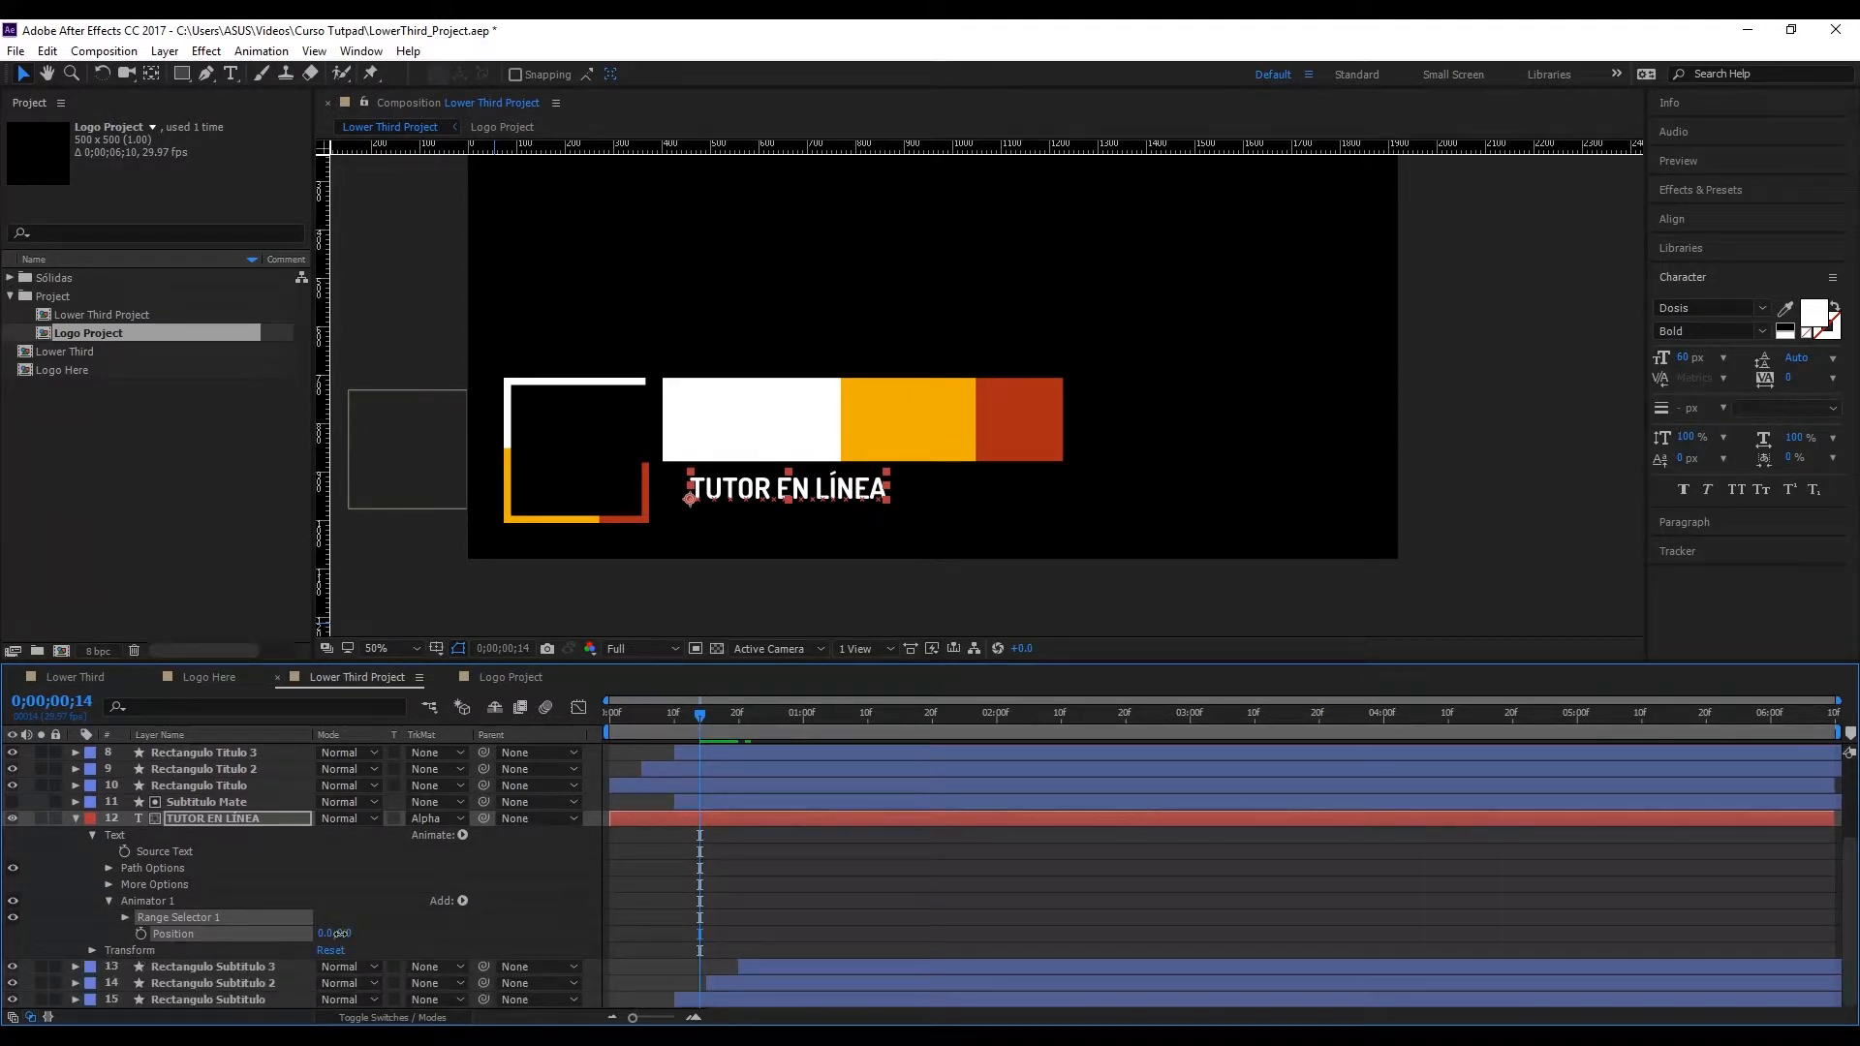
{"action": "left_click_drag", "start_coordinate": [339, 933], "coordinate": [203, 980]}
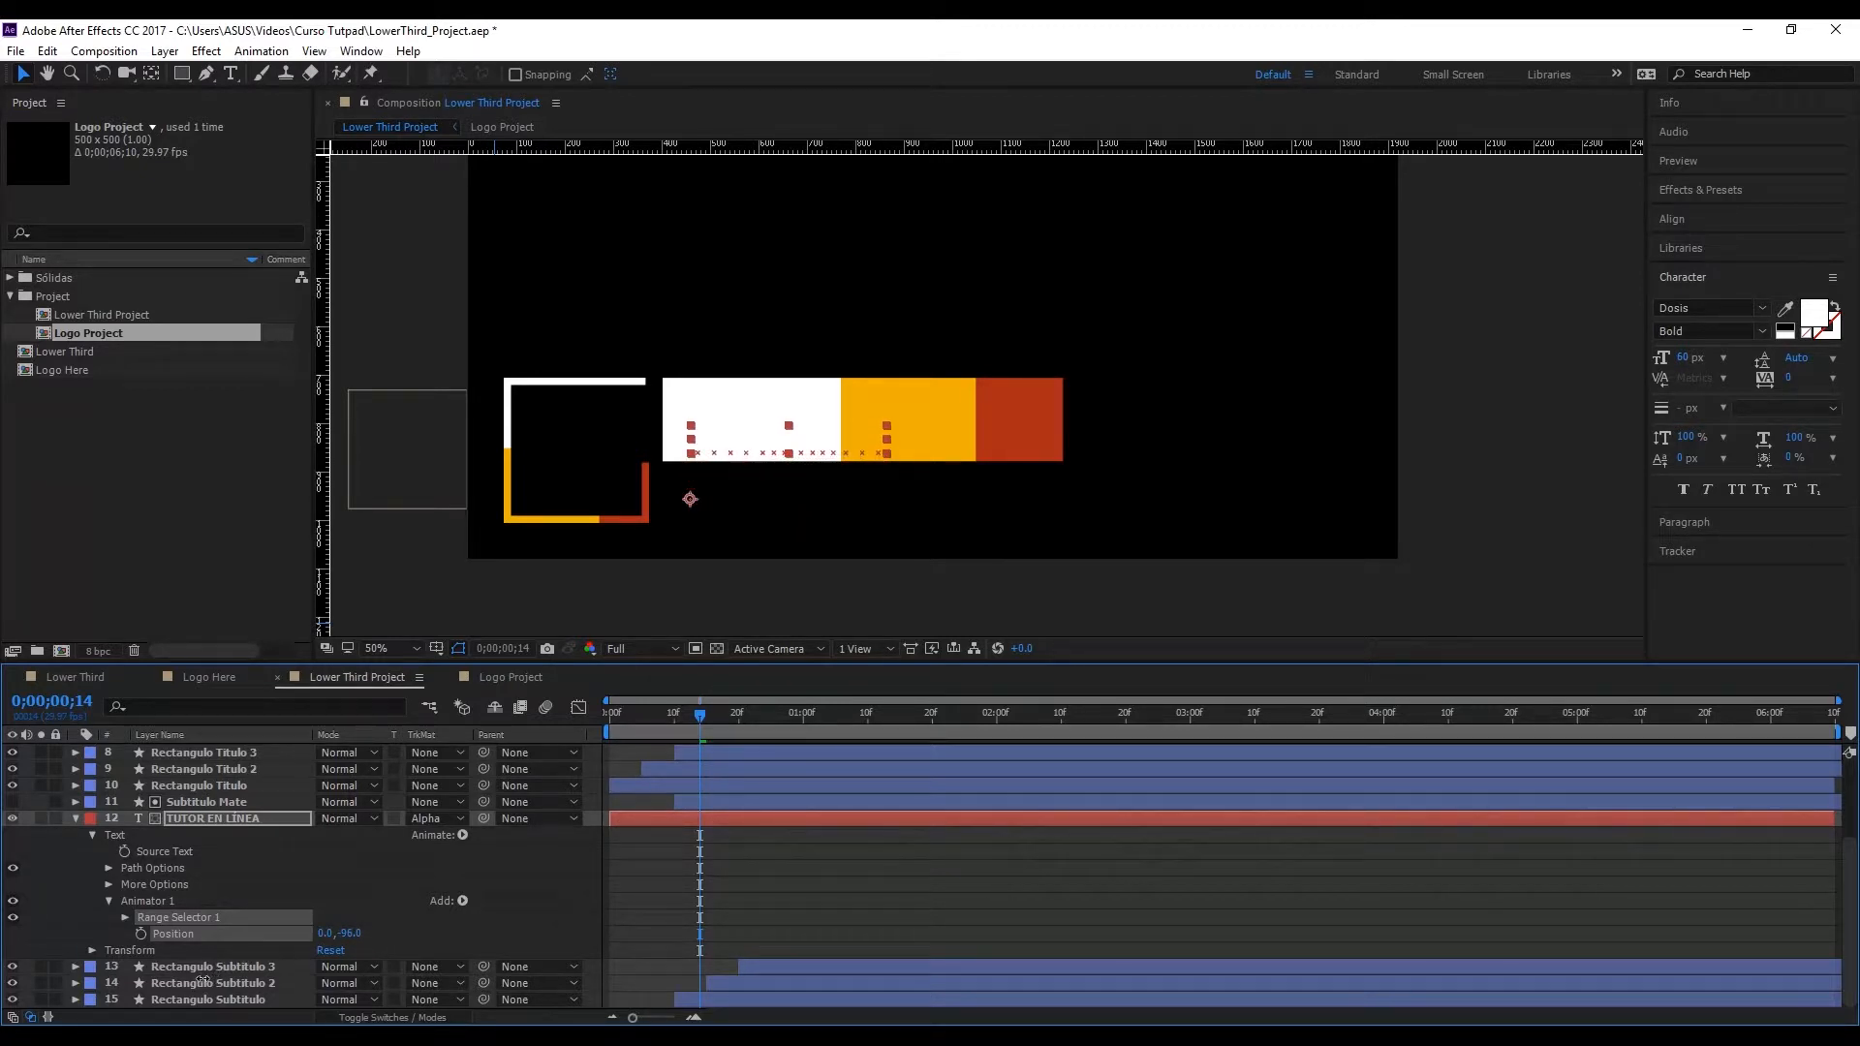
{"action": "left_click", "coordinate": [350, 933]}
{"action": "type", "text": "-100"}
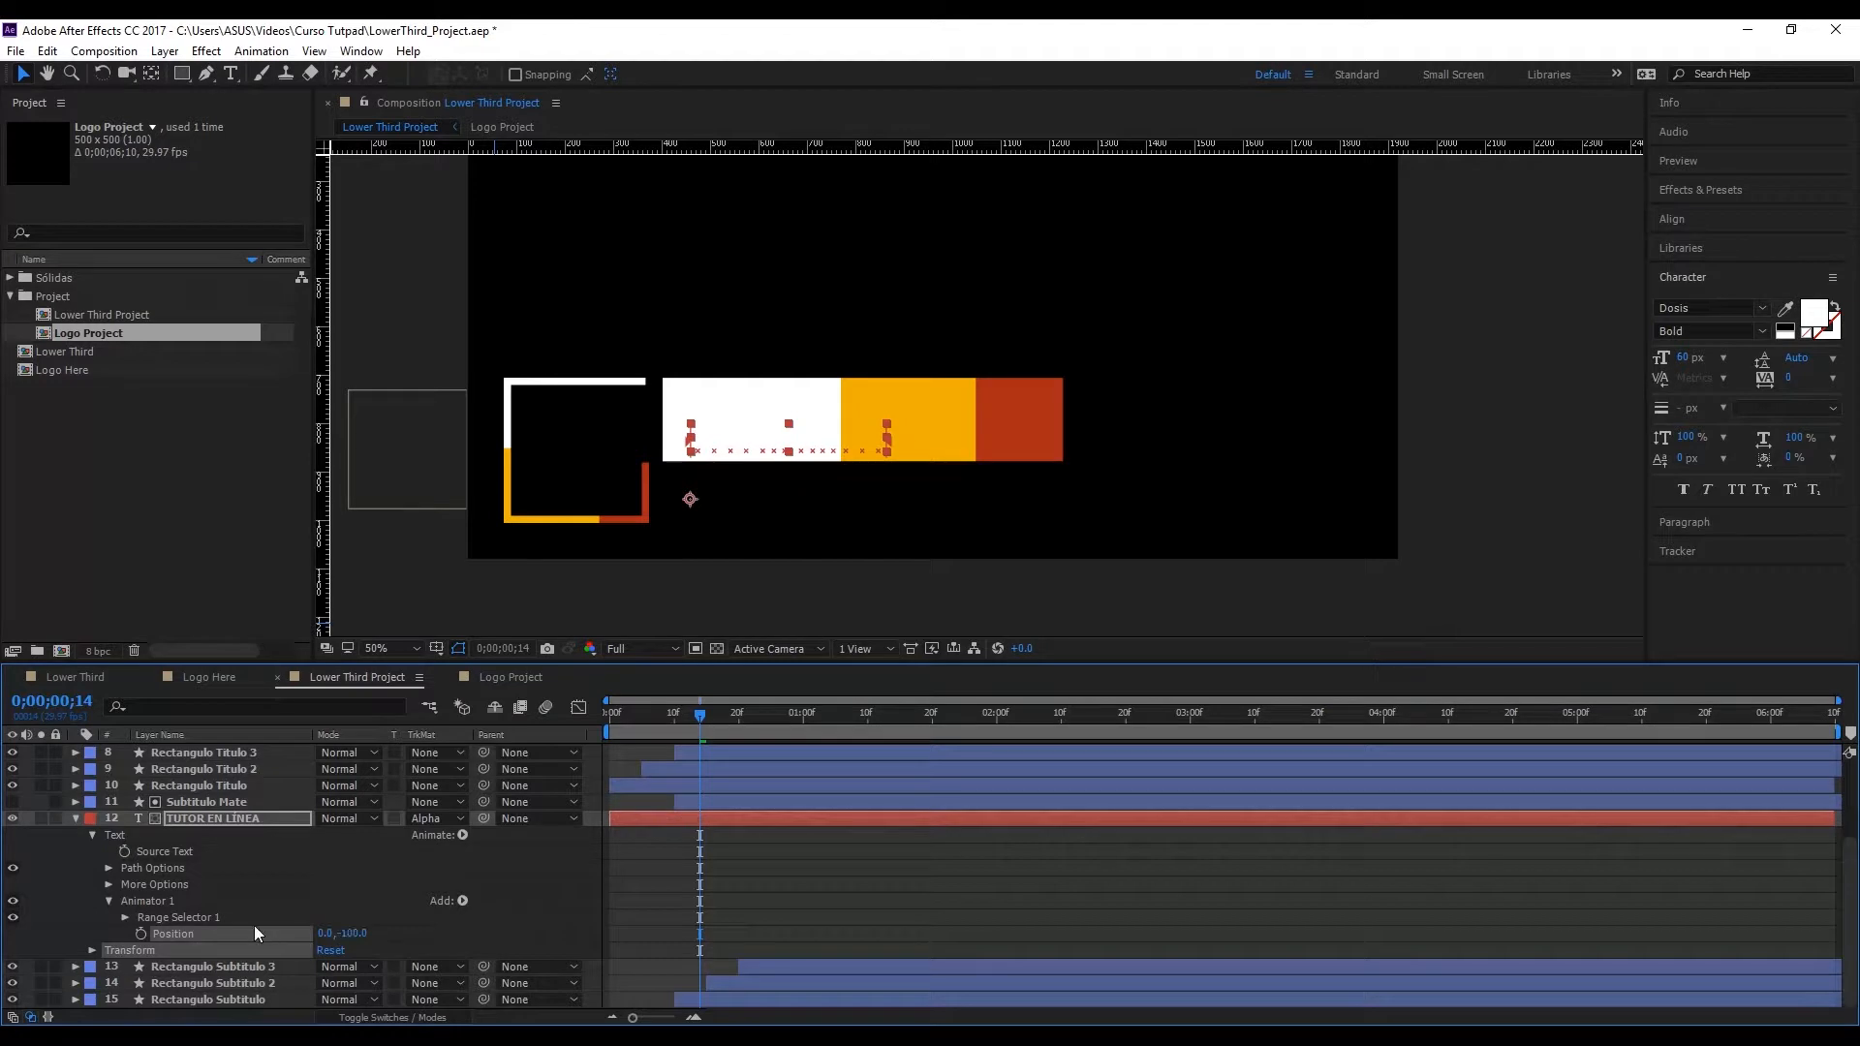
Step: Expand Range Selector 1 of the subtitle's animator and try out its Start value on the text
{"action": "left_click", "coordinate": [125, 917]}
{"action": "scroll", "coordinate": [186, 922], "scroll_direction": "down", "scroll_amount": 2}
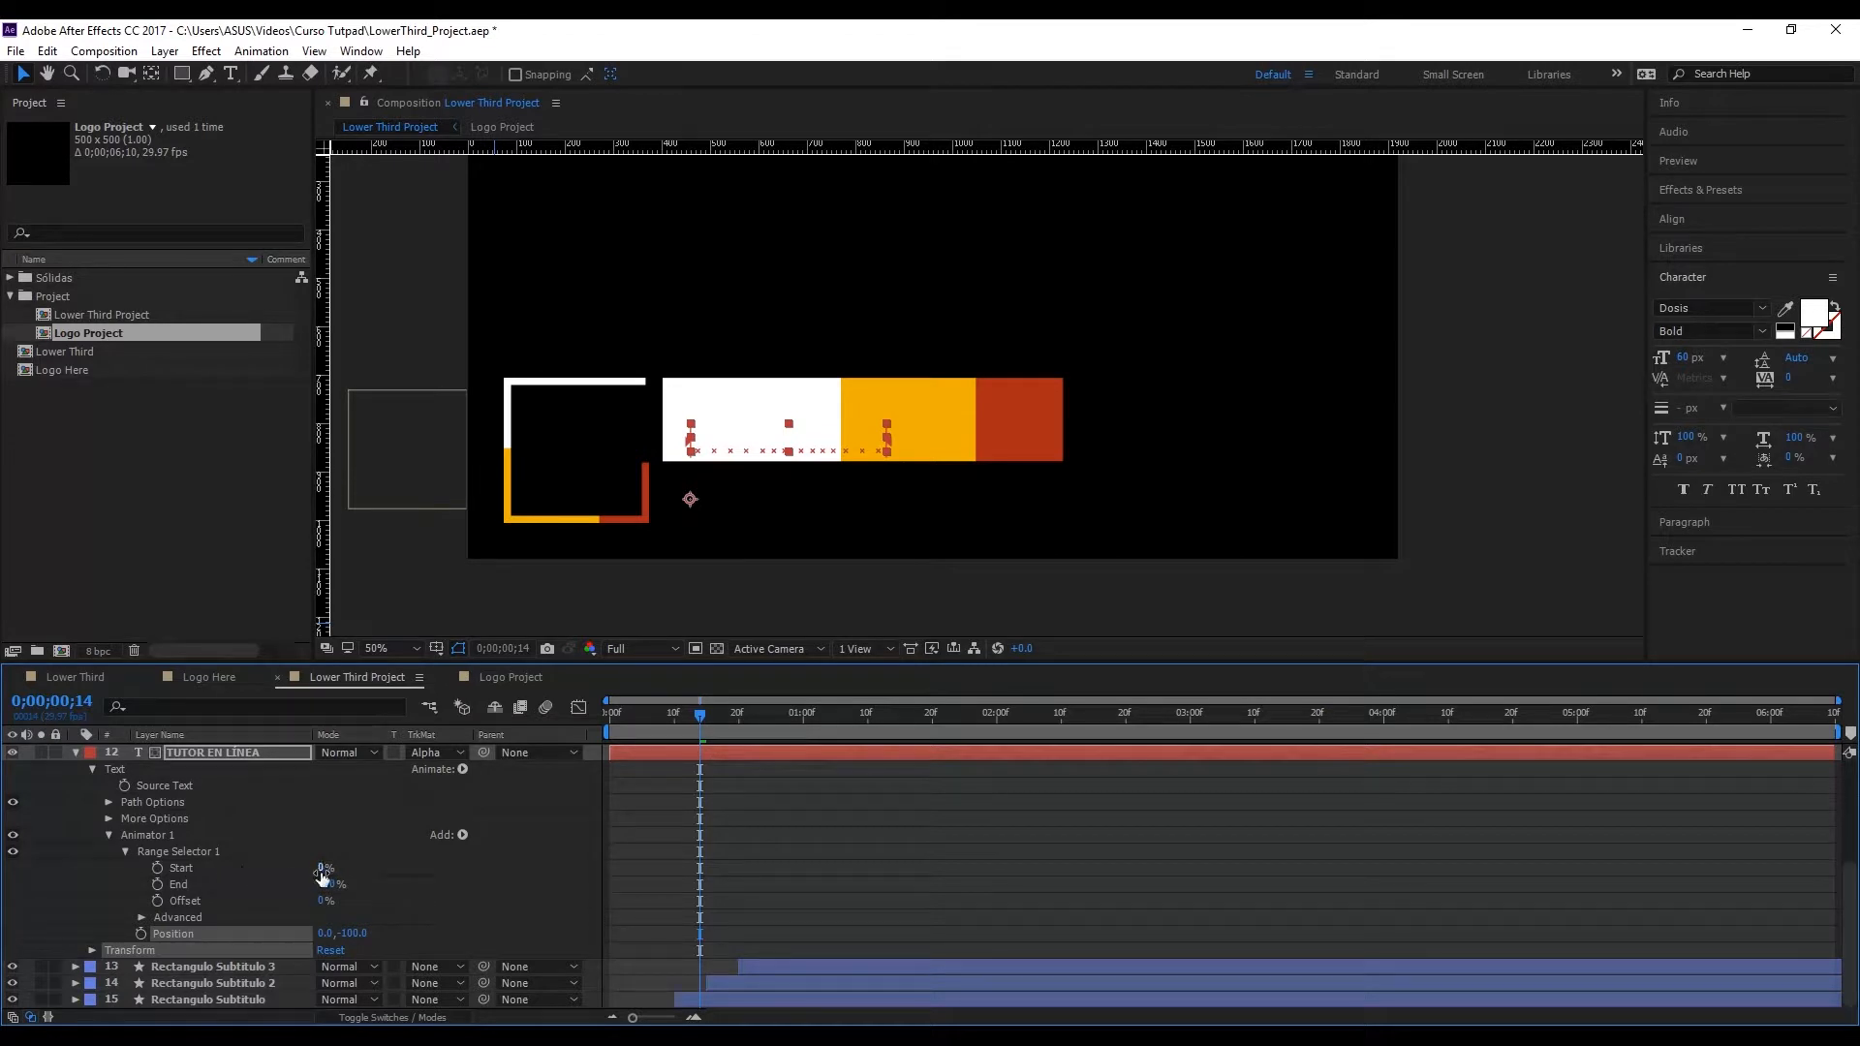
{"action": "left_click_drag", "start_coordinate": [325, 868], "coordinate": [349, 908]}
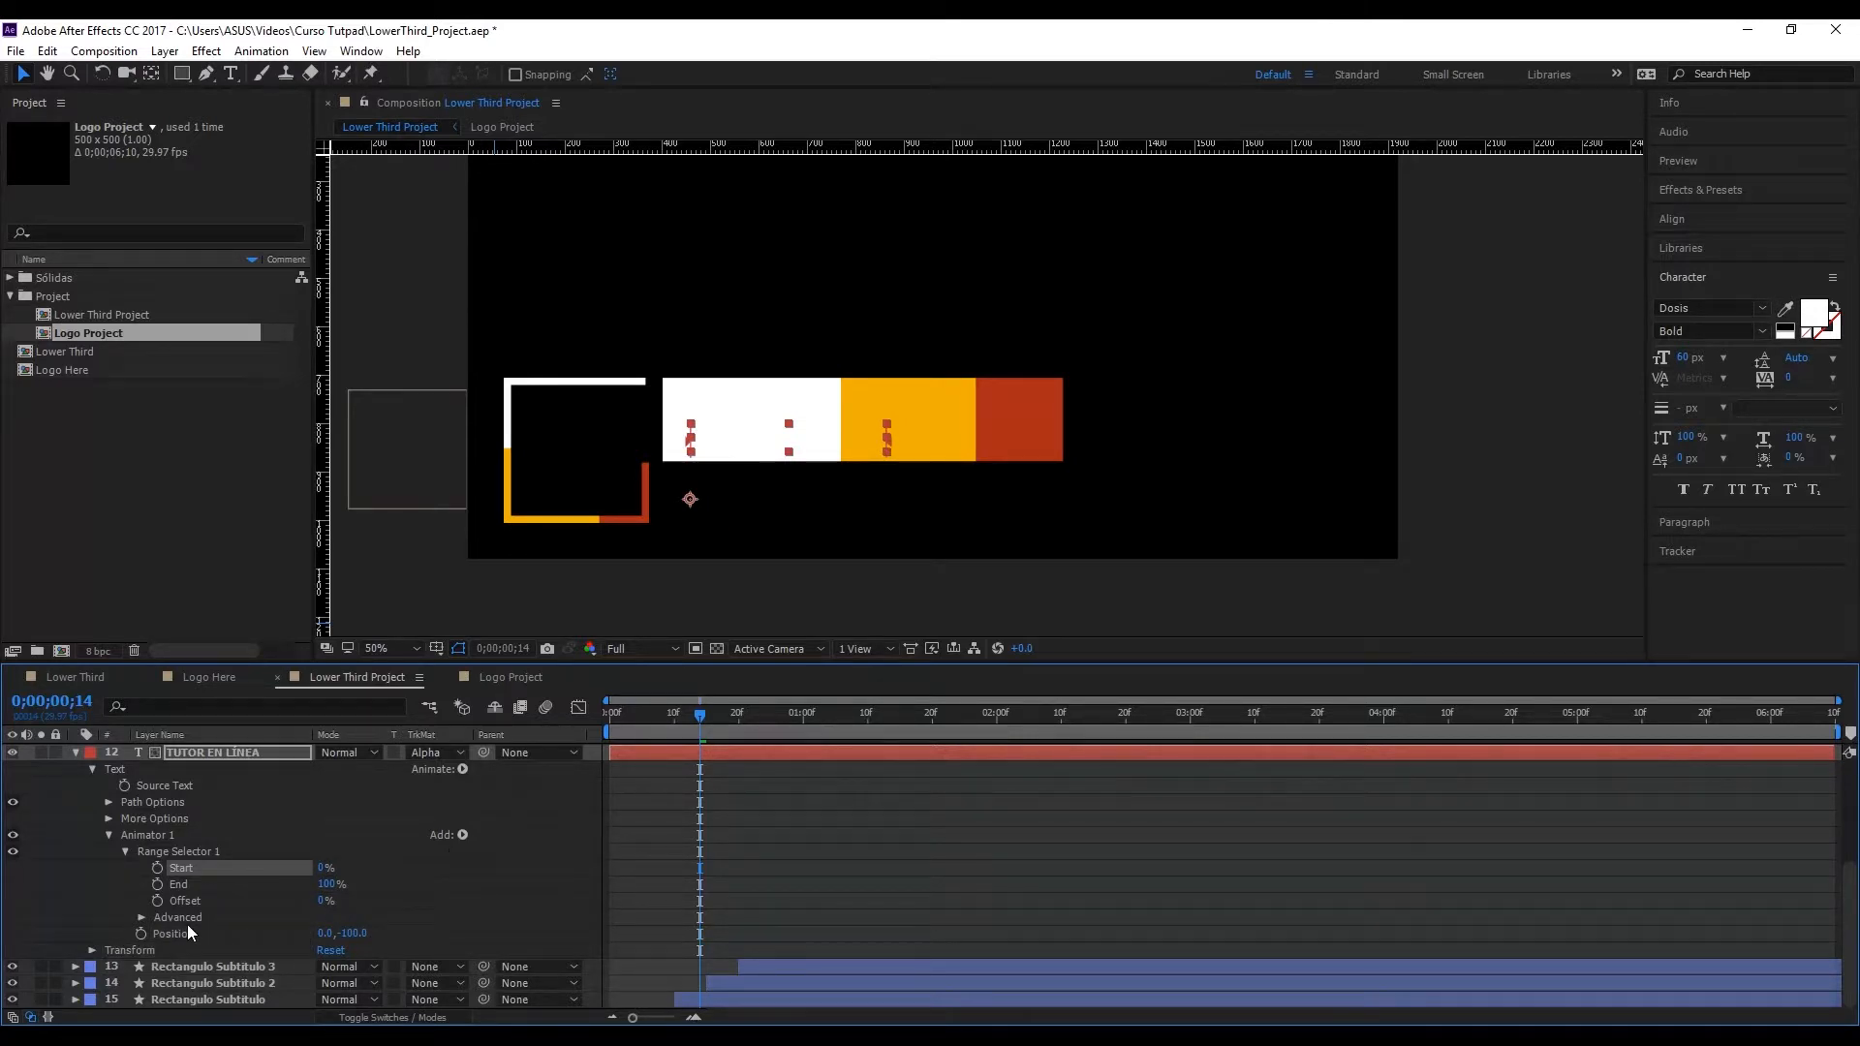
Step: Set the range selector's advanced Based On option to Lines, test the Start value and undo the test
{"action": "left_click", "coordinate": [141, 917]}
{"action": "scroll", "coordinate": [140, 920], "scroll_direction": "down", "scroll_amount": 2}
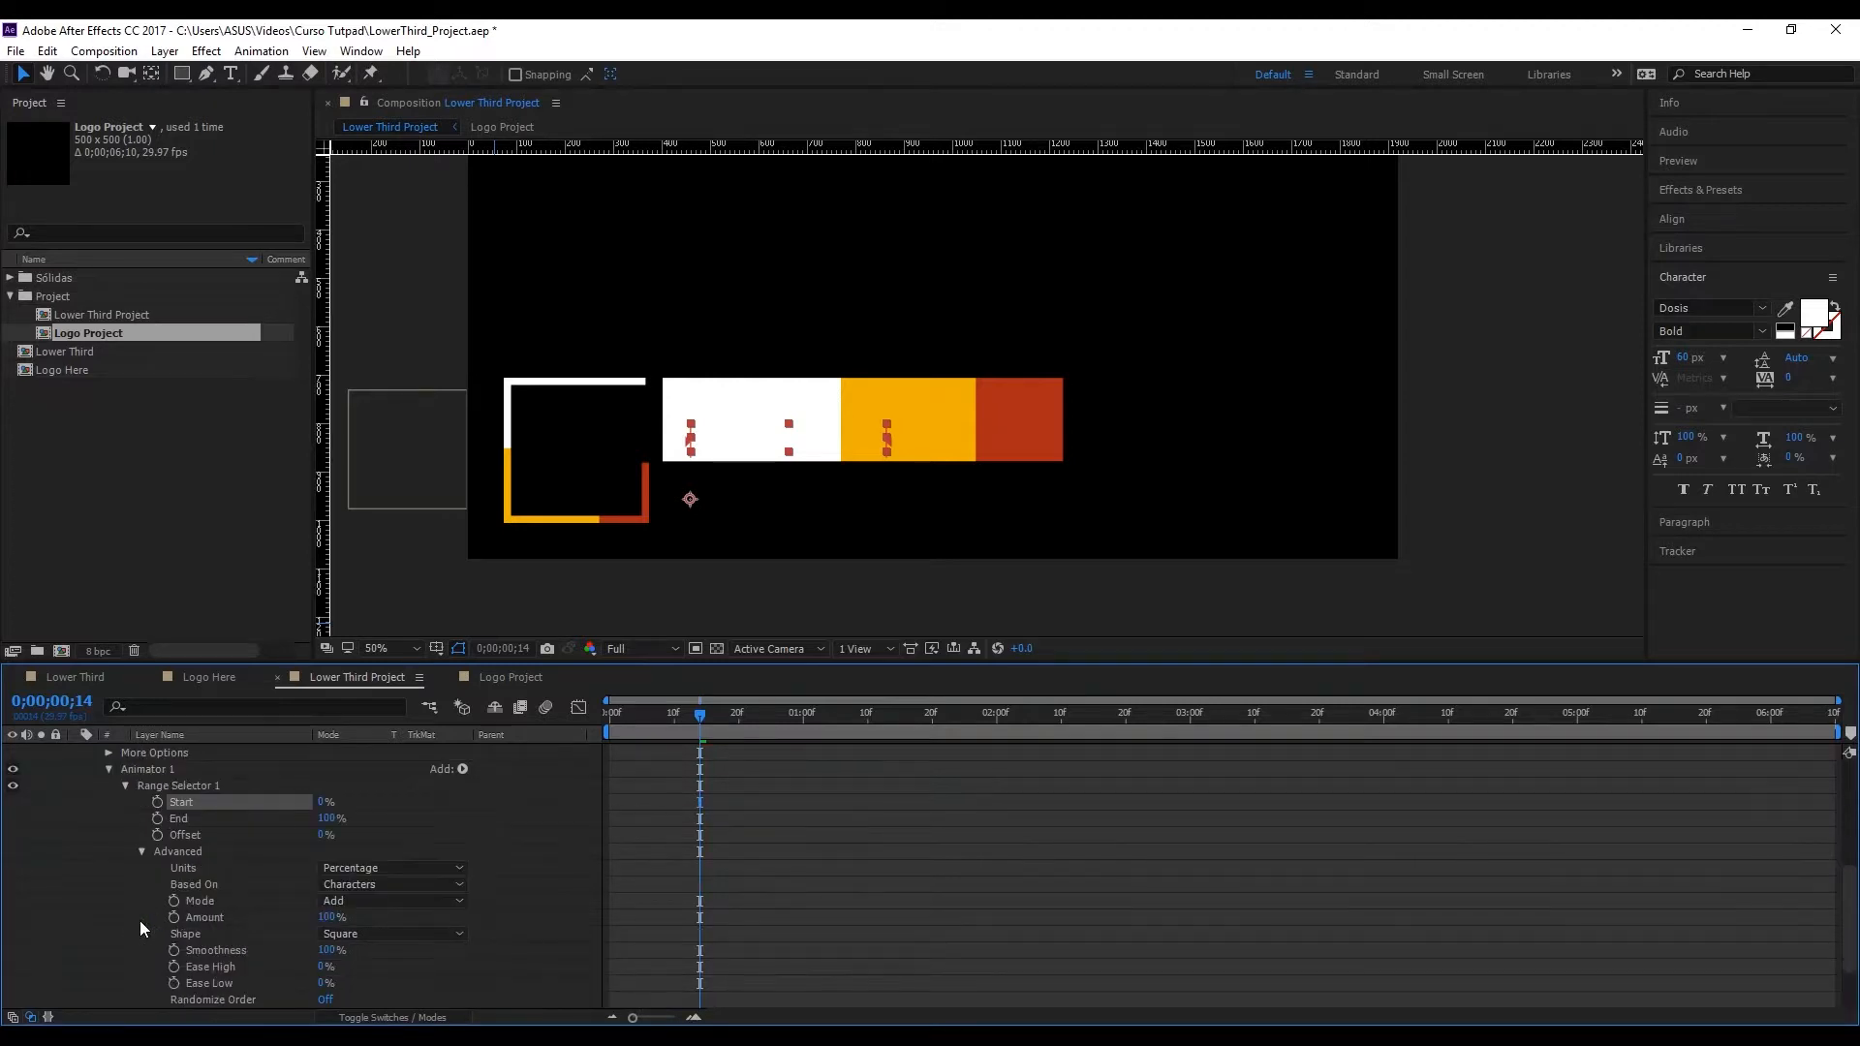
{"action": "left_click", "coordinate": [361, 886]}
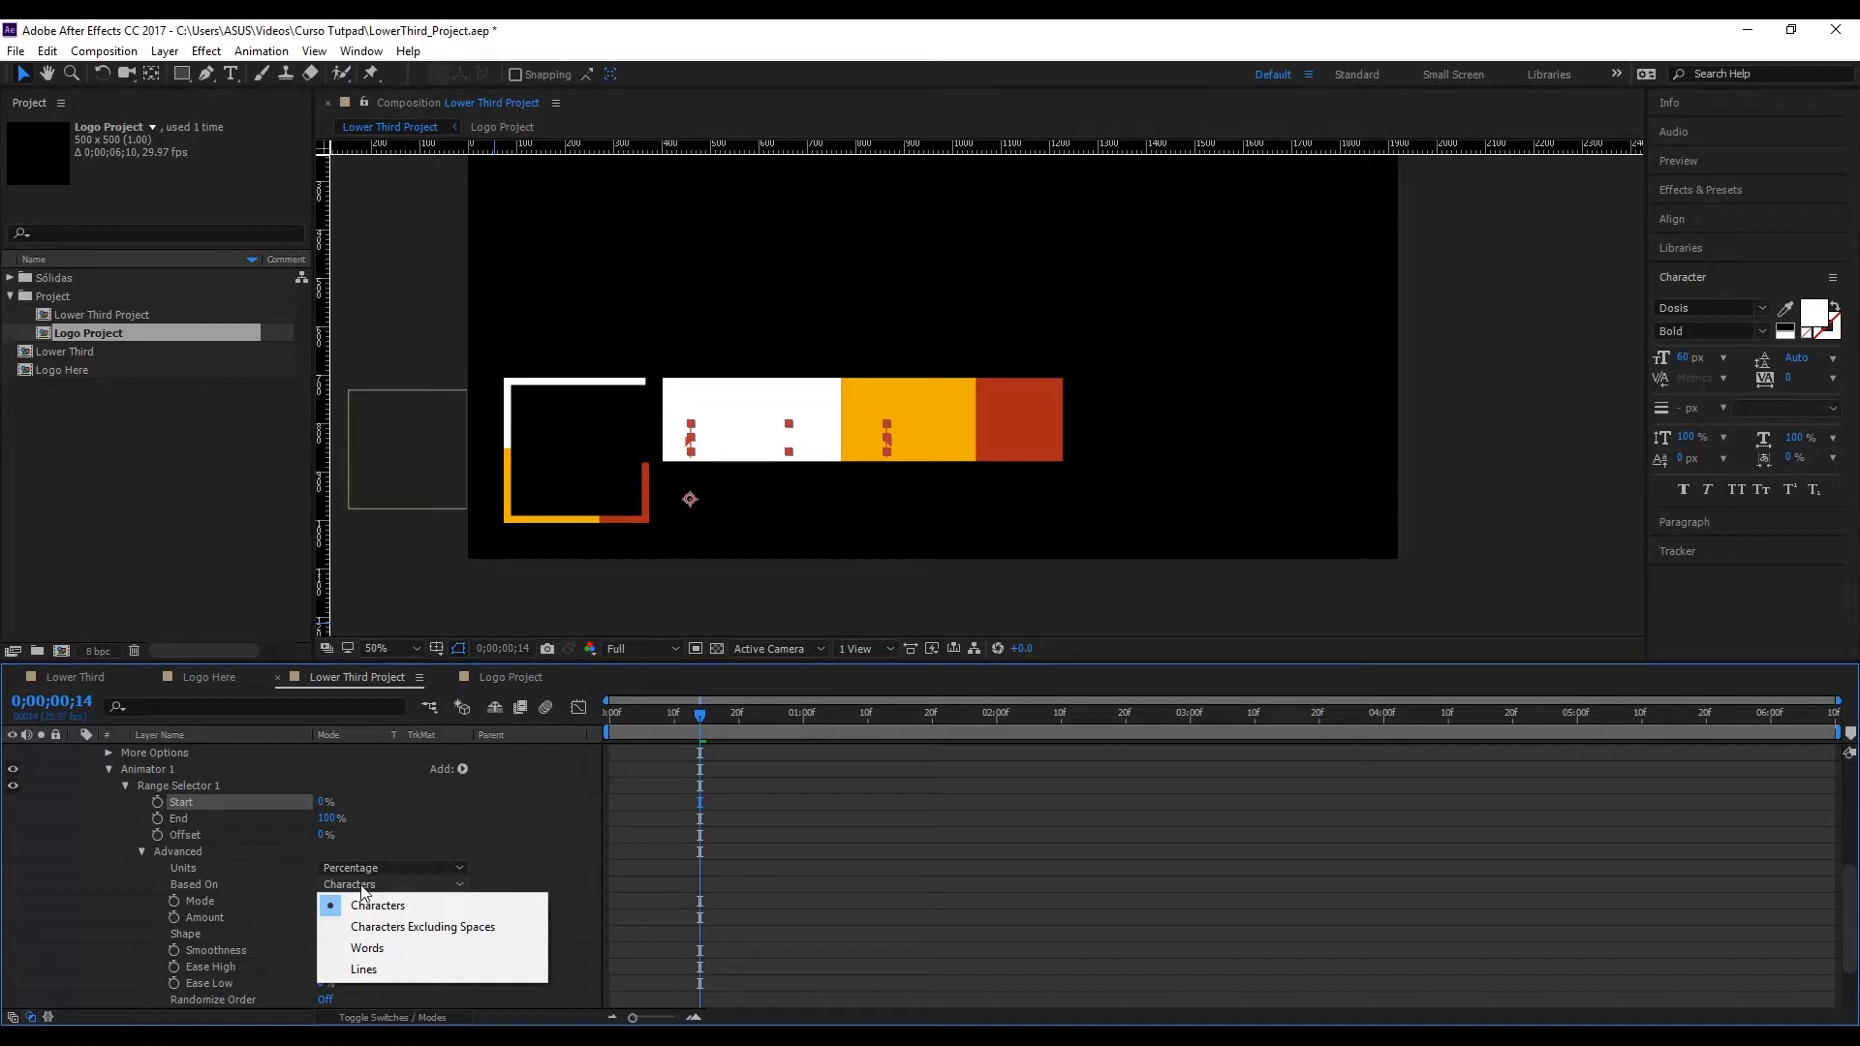
{"action": "left_click", "coordinate": [383, 970]}
{"action": "left_click_drag", "start_coordinate": [323, 802], "coordinate": [413, 805]}
{"action": "key", "text": "ctrl+z"}
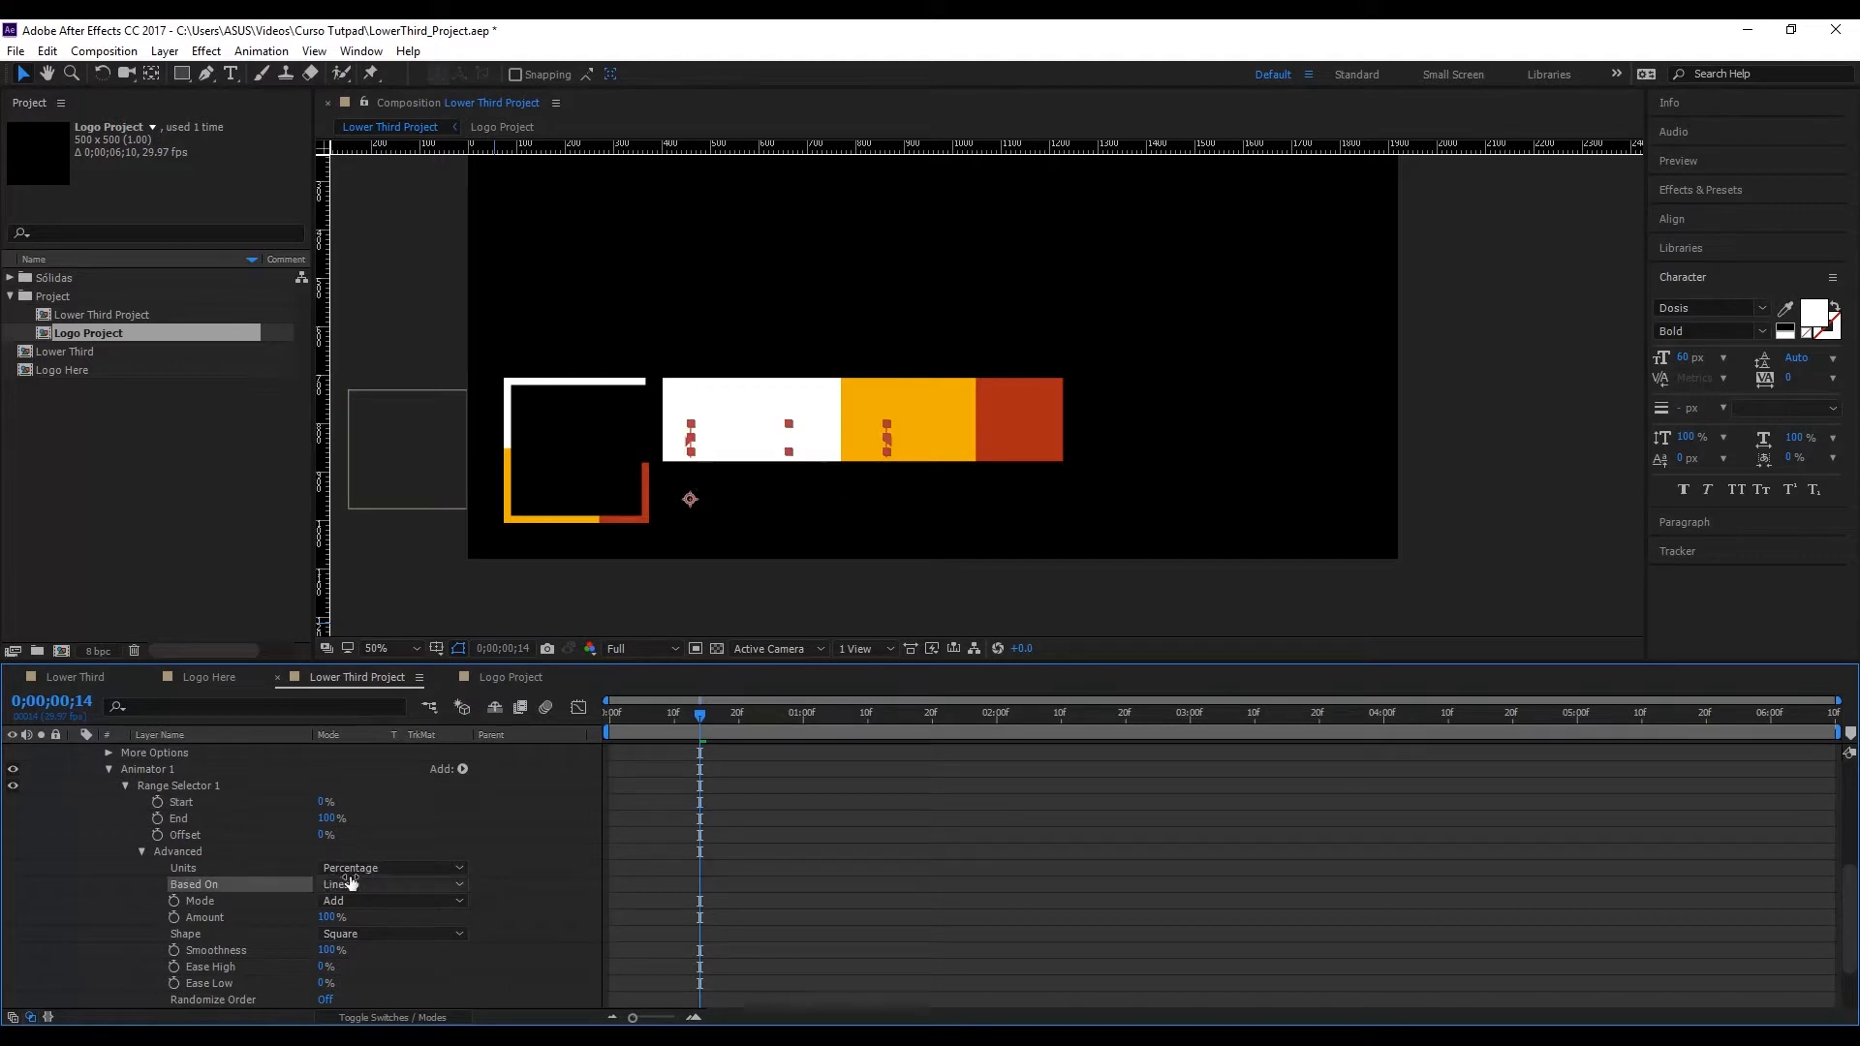
Step: Try Based On set to Characters, test the reveal with the Start value and undo the Start change
{"action": "left_click", "coordinate": [334, 884]}
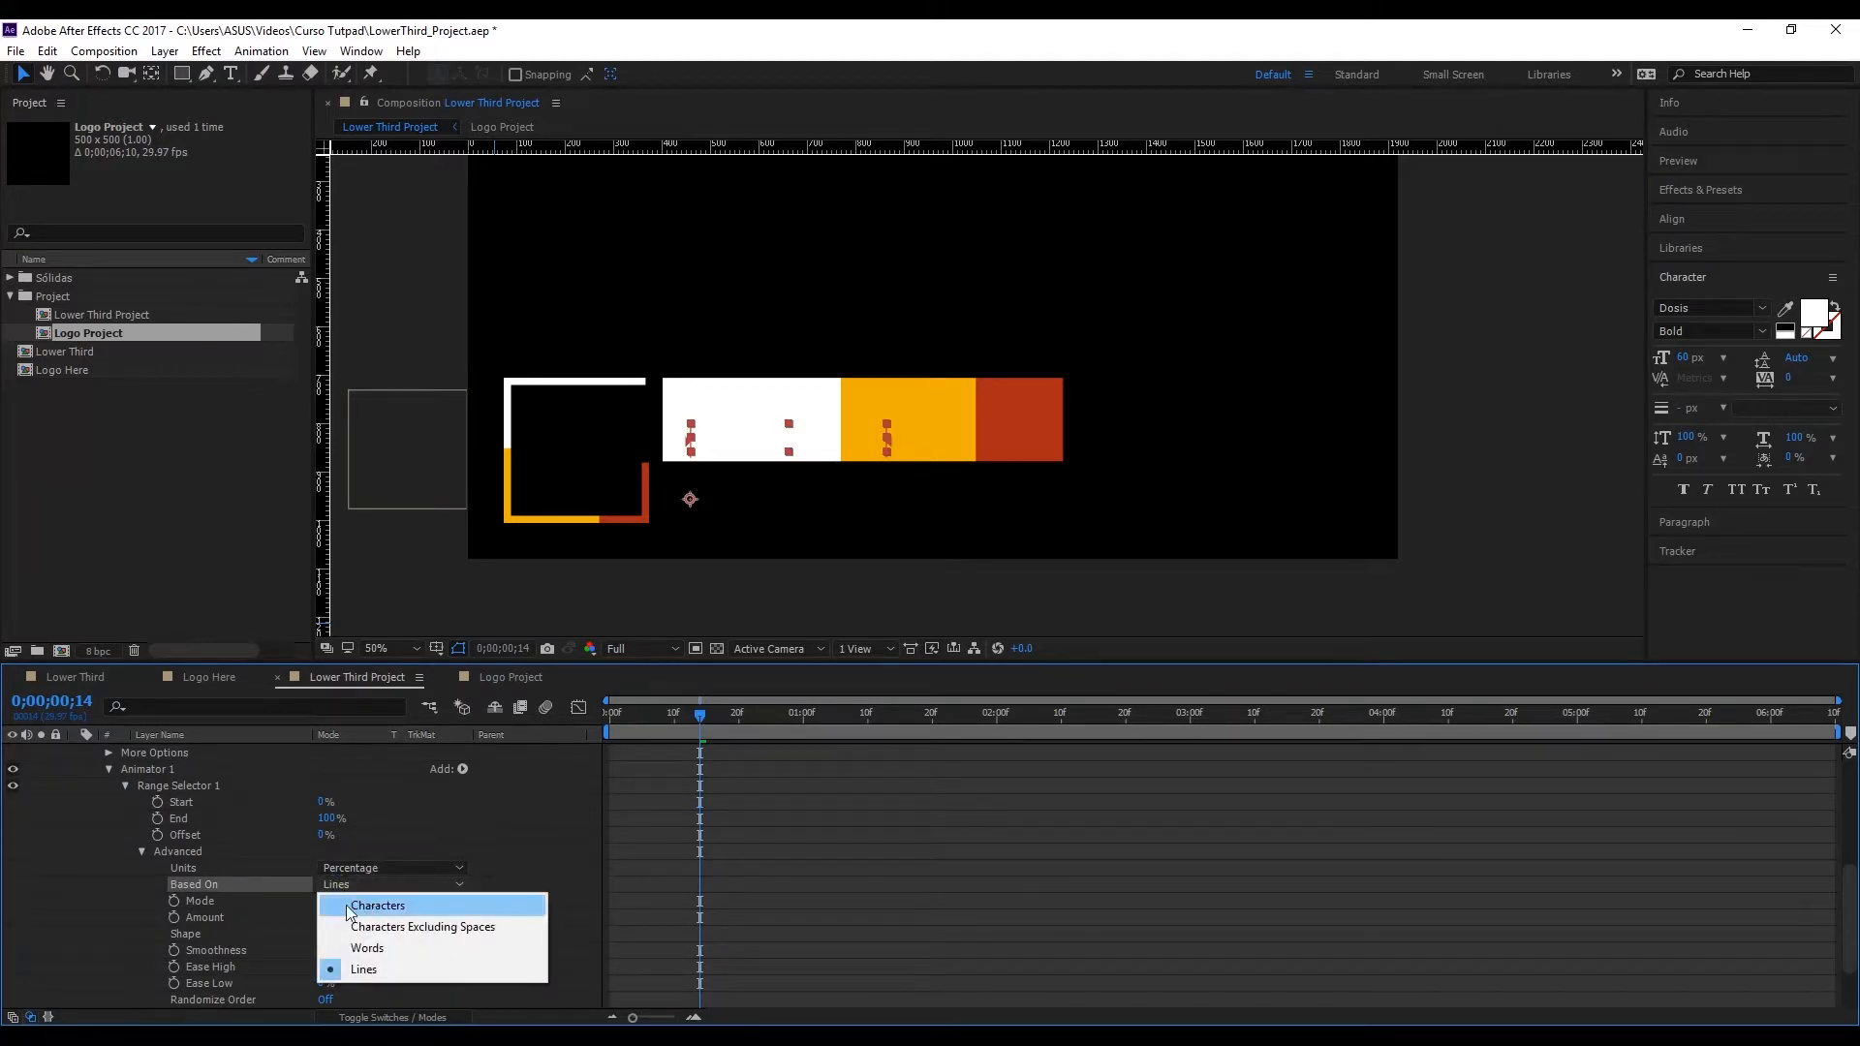
{"action": "left_click", "coordinate": [378, 915]}
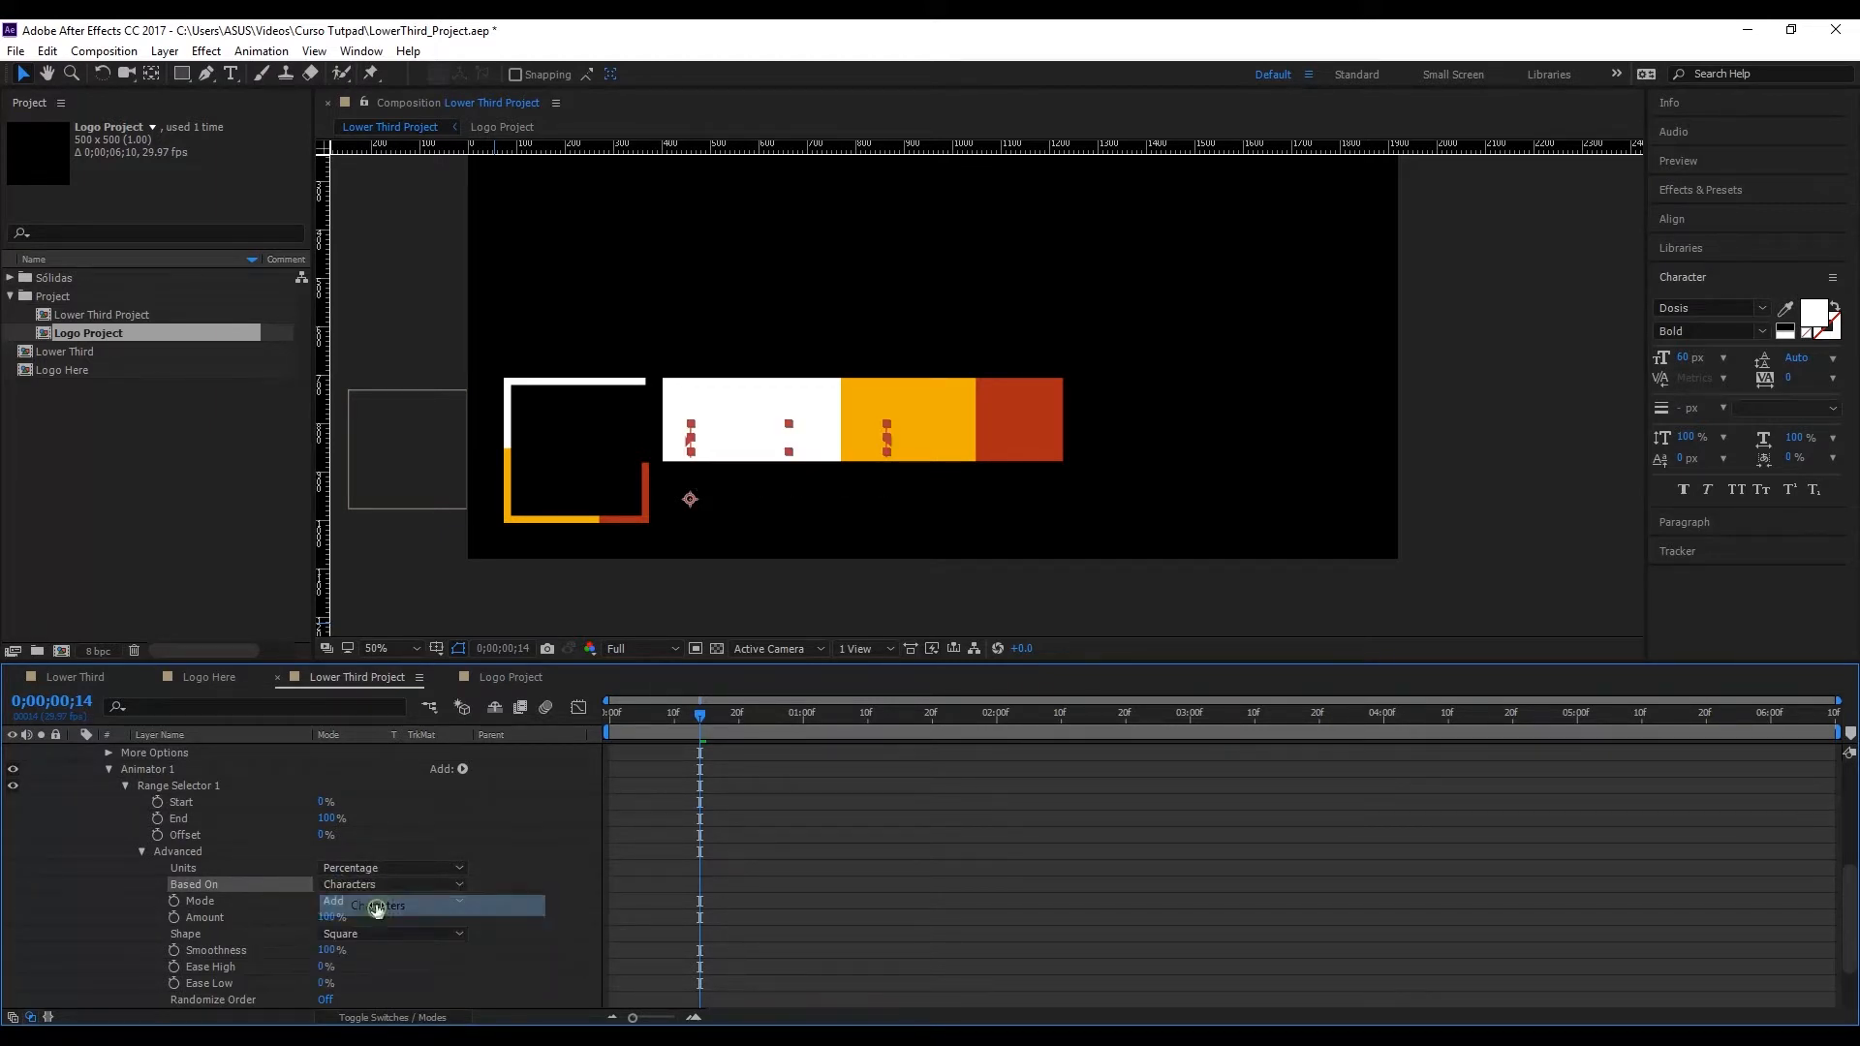
{"action": "left_click", "coordinate": [327, 804]}
{"action": "left_click_drag", "start_coordinate": [327, 804], "coordinate": [405, 808]}
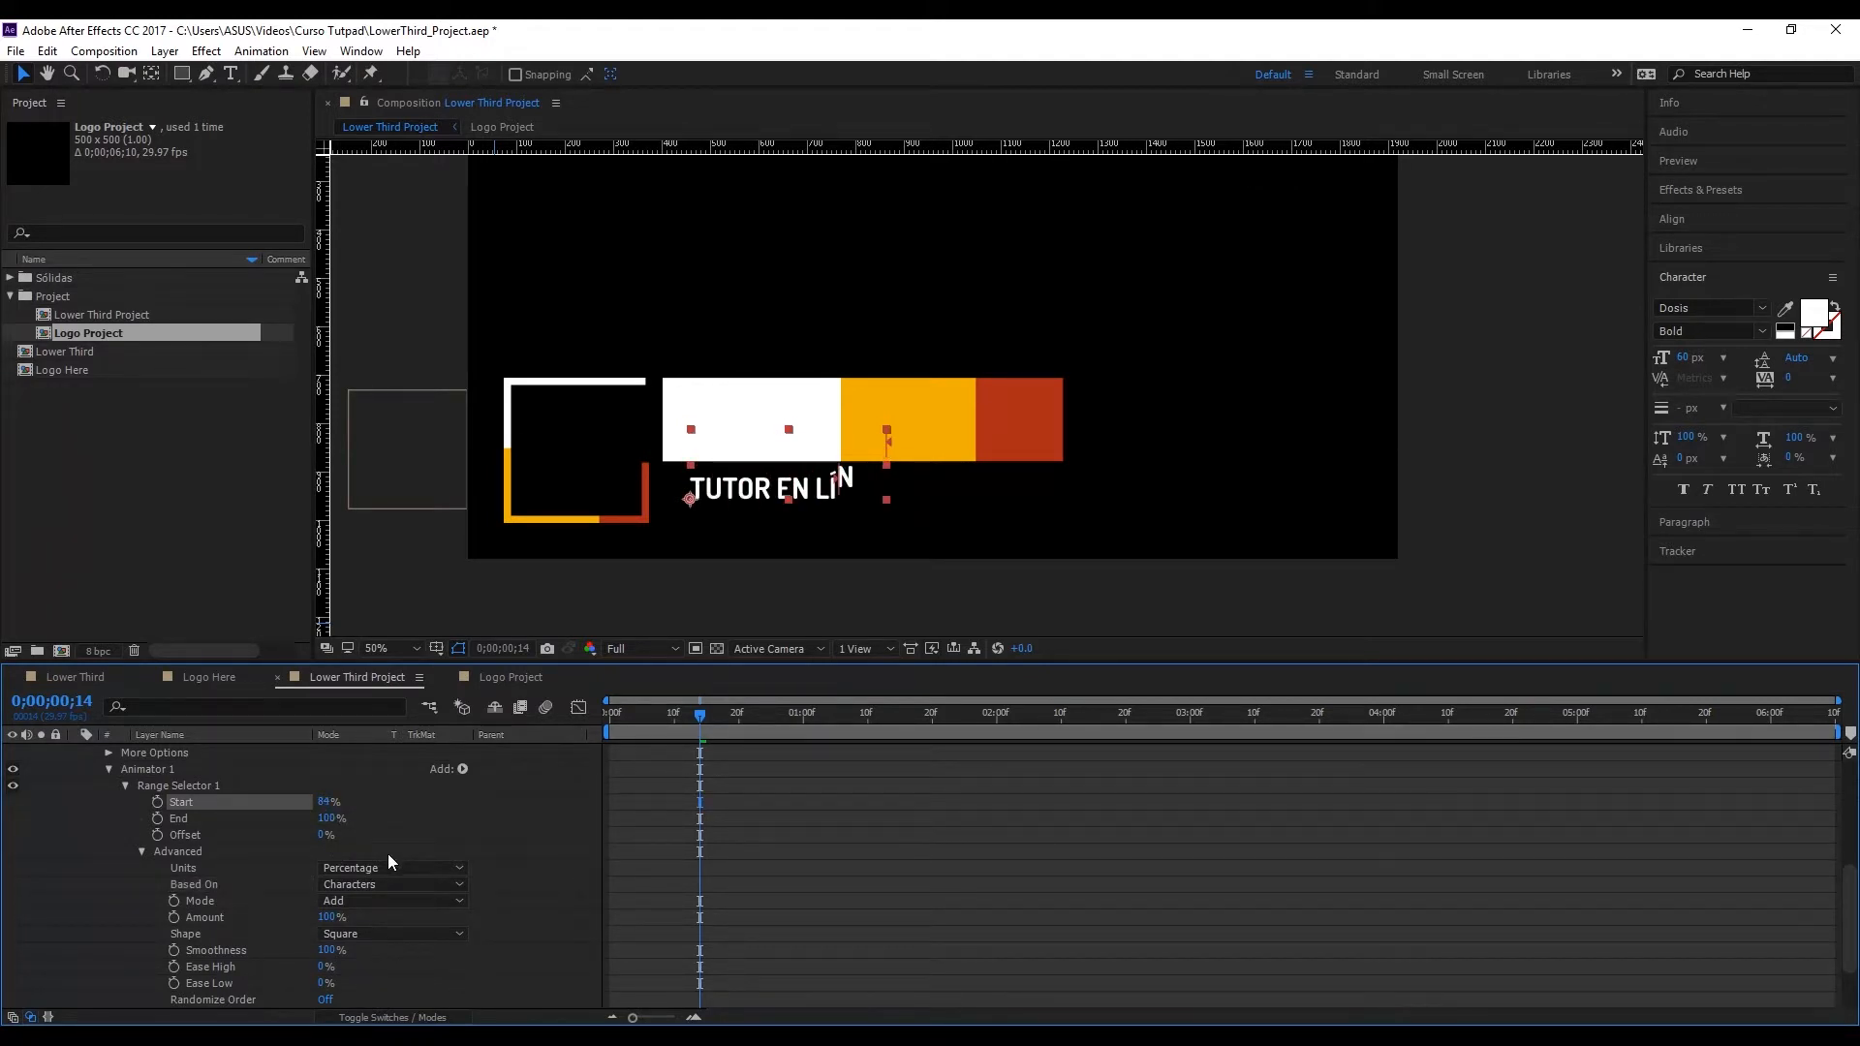
{"action": "key", "text": "ctrl+z"}
Step: Try Based On set to Words, test the reveal with the Start value and undo the Start change
{"action": "left_click", "coordinate": [366, 884]}
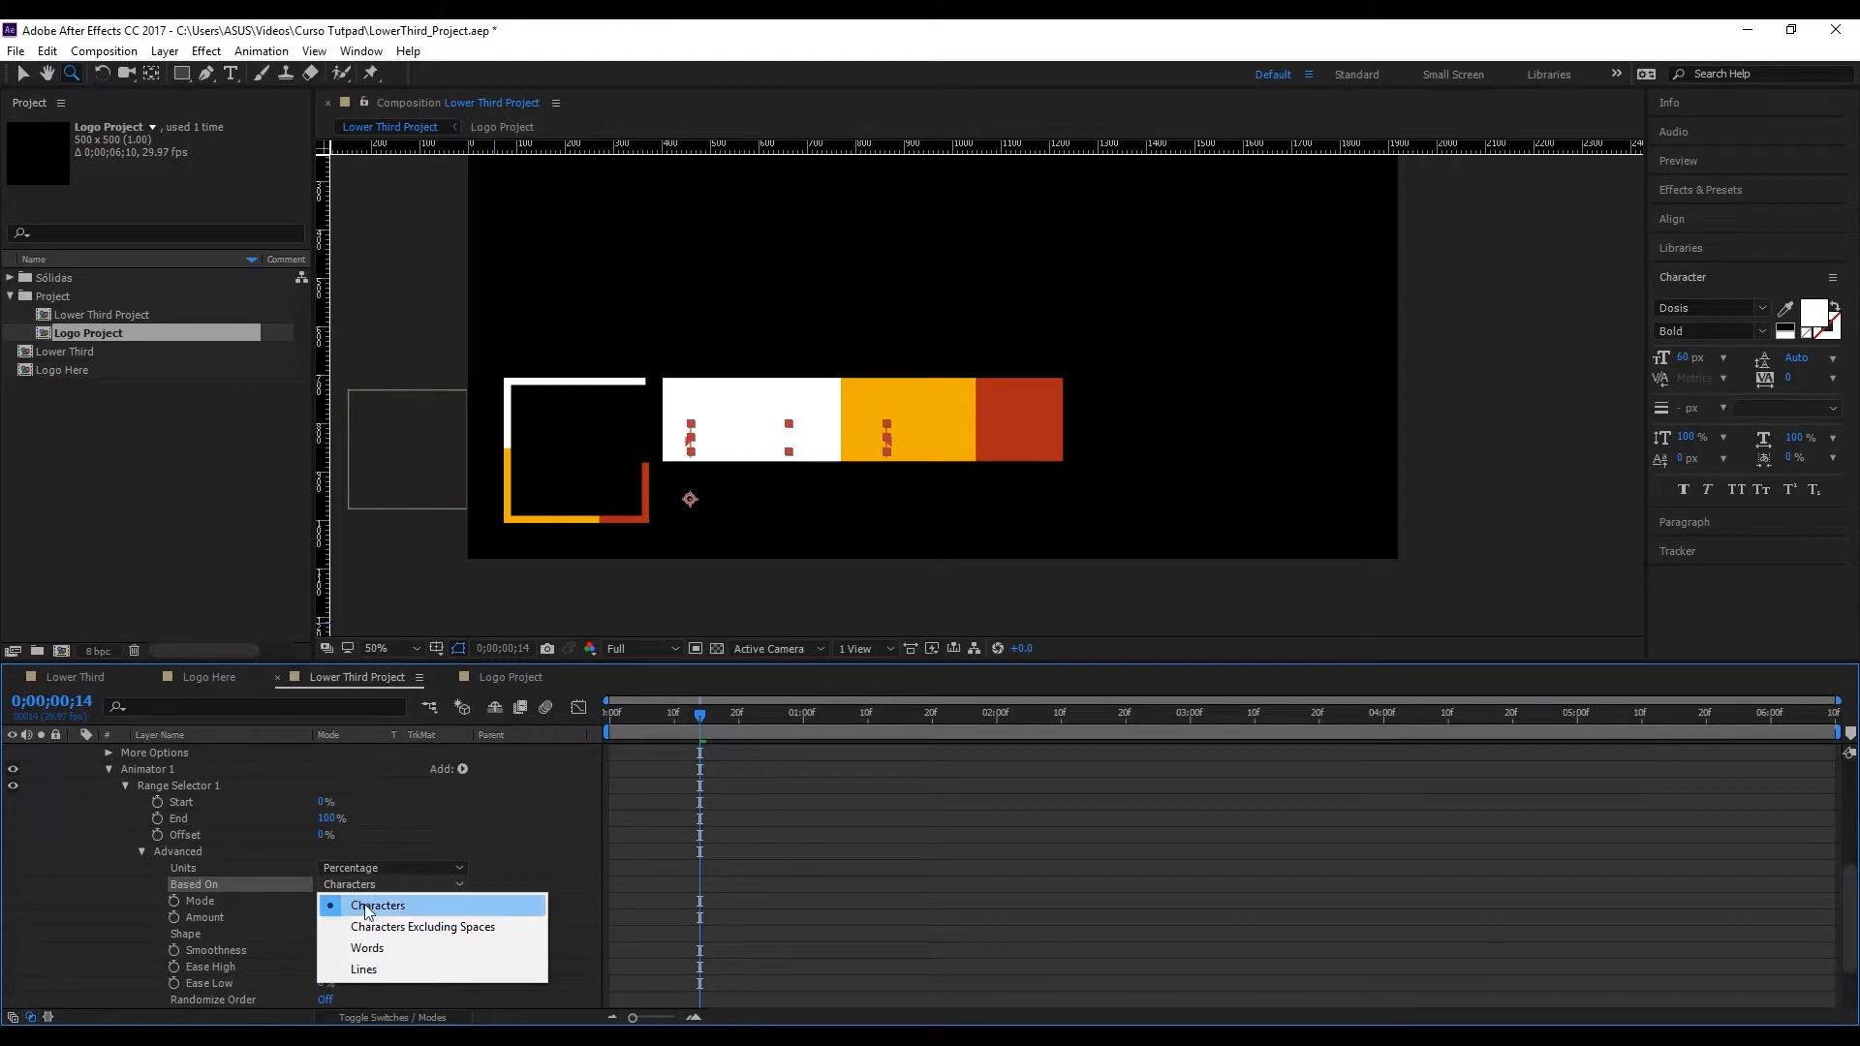
{"action": "left_click", "coordinate": [387, 950]}
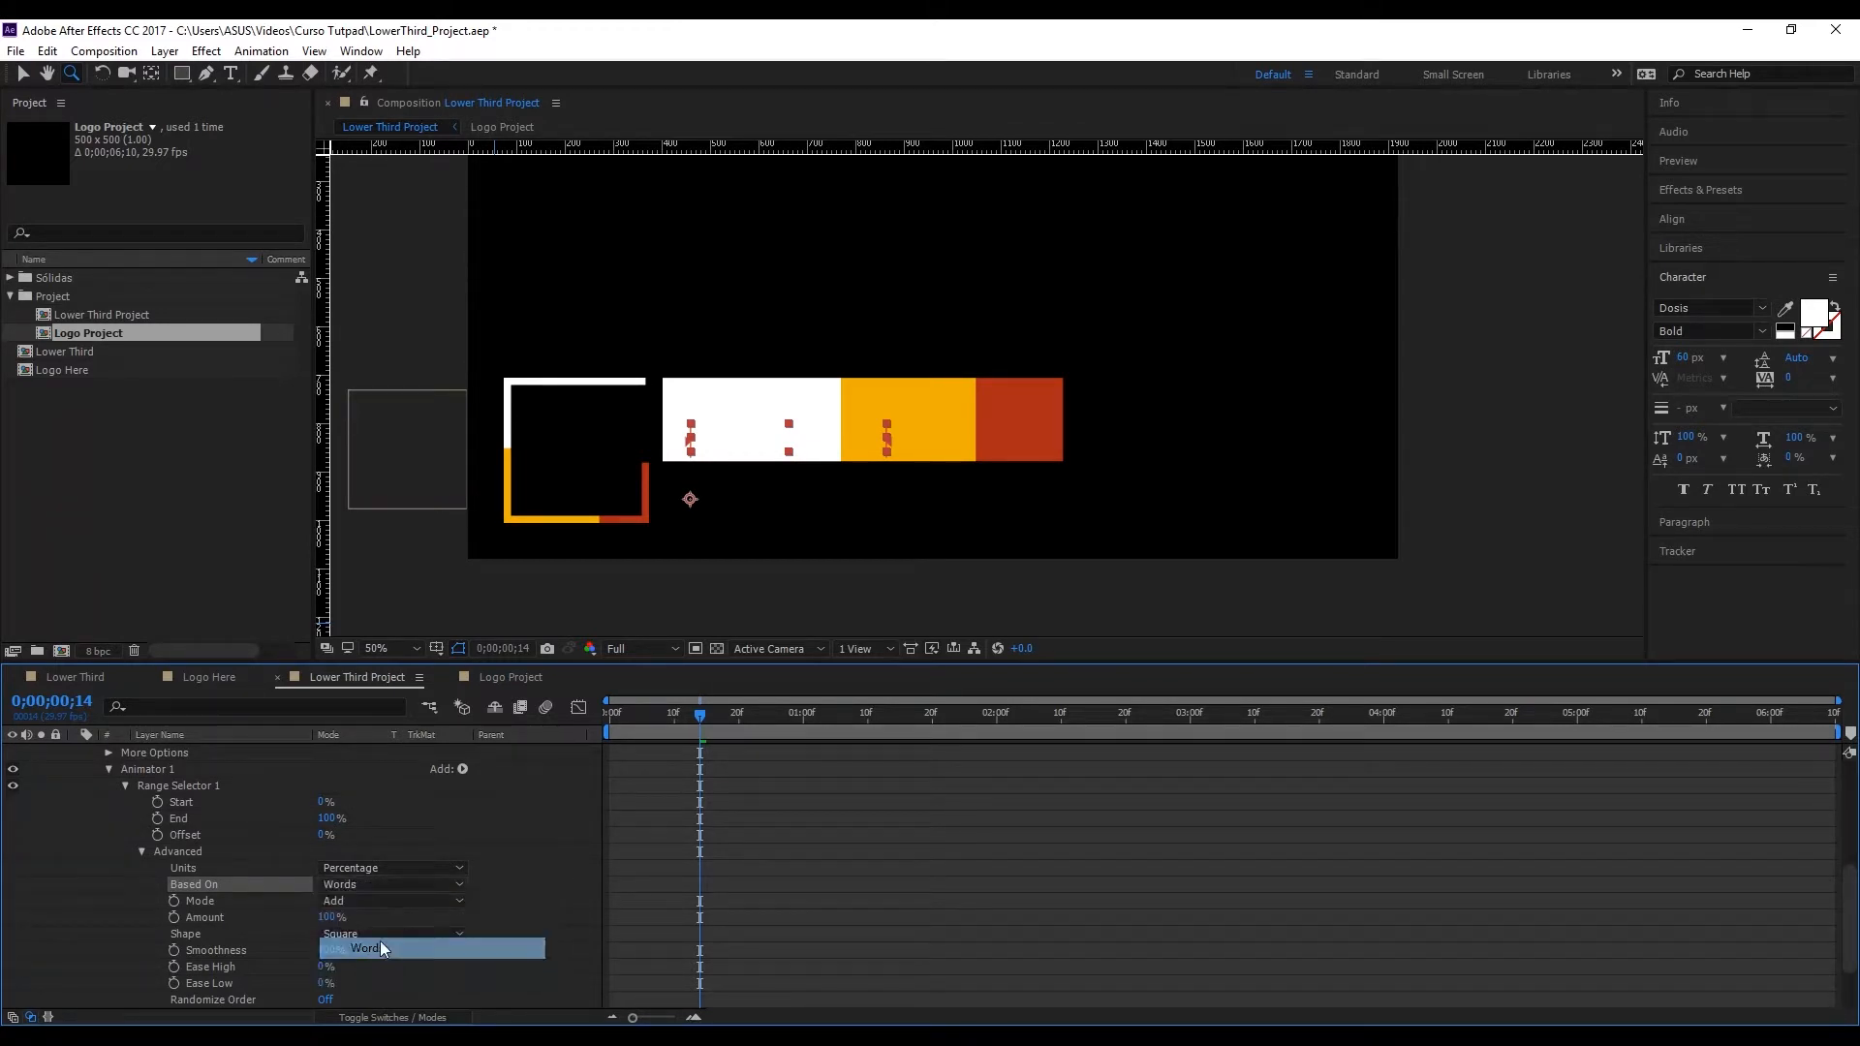
{"action": "left_click", "coordinate": [326, 801]}
{"action": "left_click_drag", "start_coordinate": [334, 805], "coordinate": [382, 804]}
{"action": "left_click_drag", "start_coordinate": [399, 804], "coordinate": [419, 802]}
{"action": "key", "text": "ctrl+z"}
Step: Set the range selector's Based On option to Lines and collapse the Advanced settings
{"action": "left_click", "coordinate": [368, 886]}
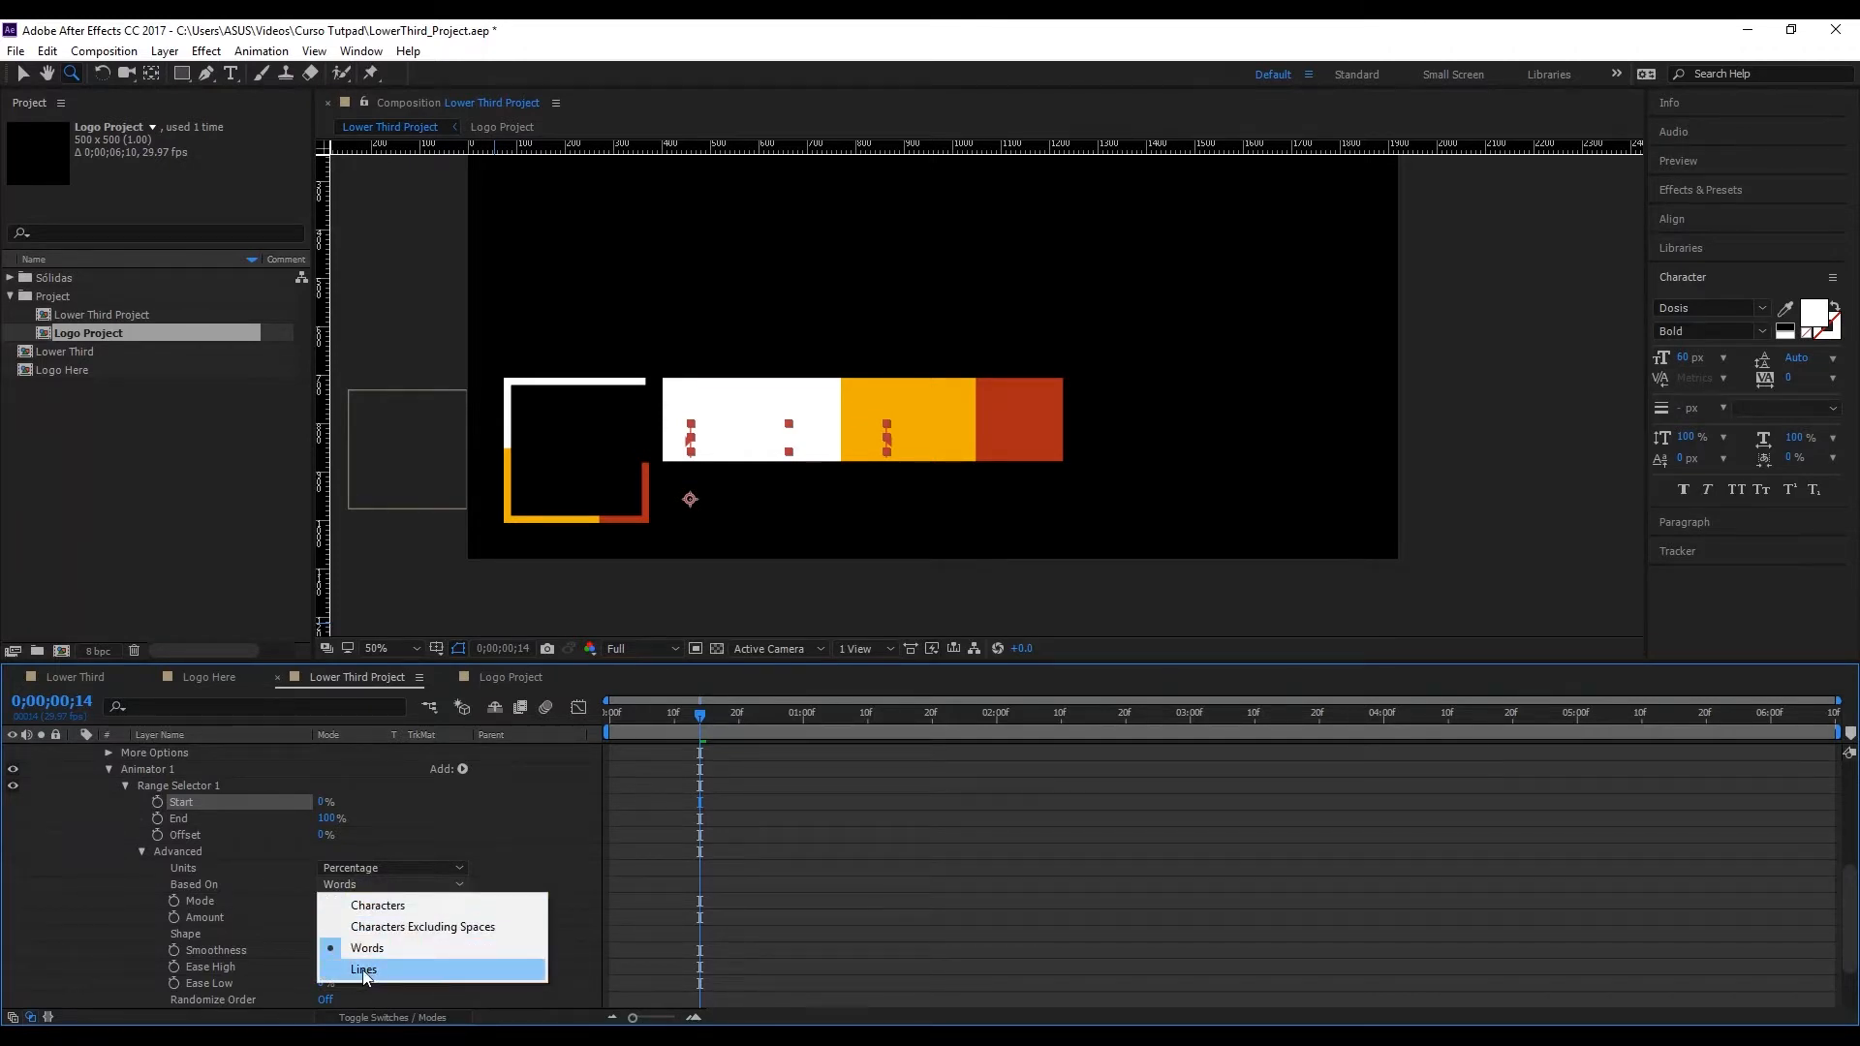
{"action": "left_click", "coordinate": [363, 970]}
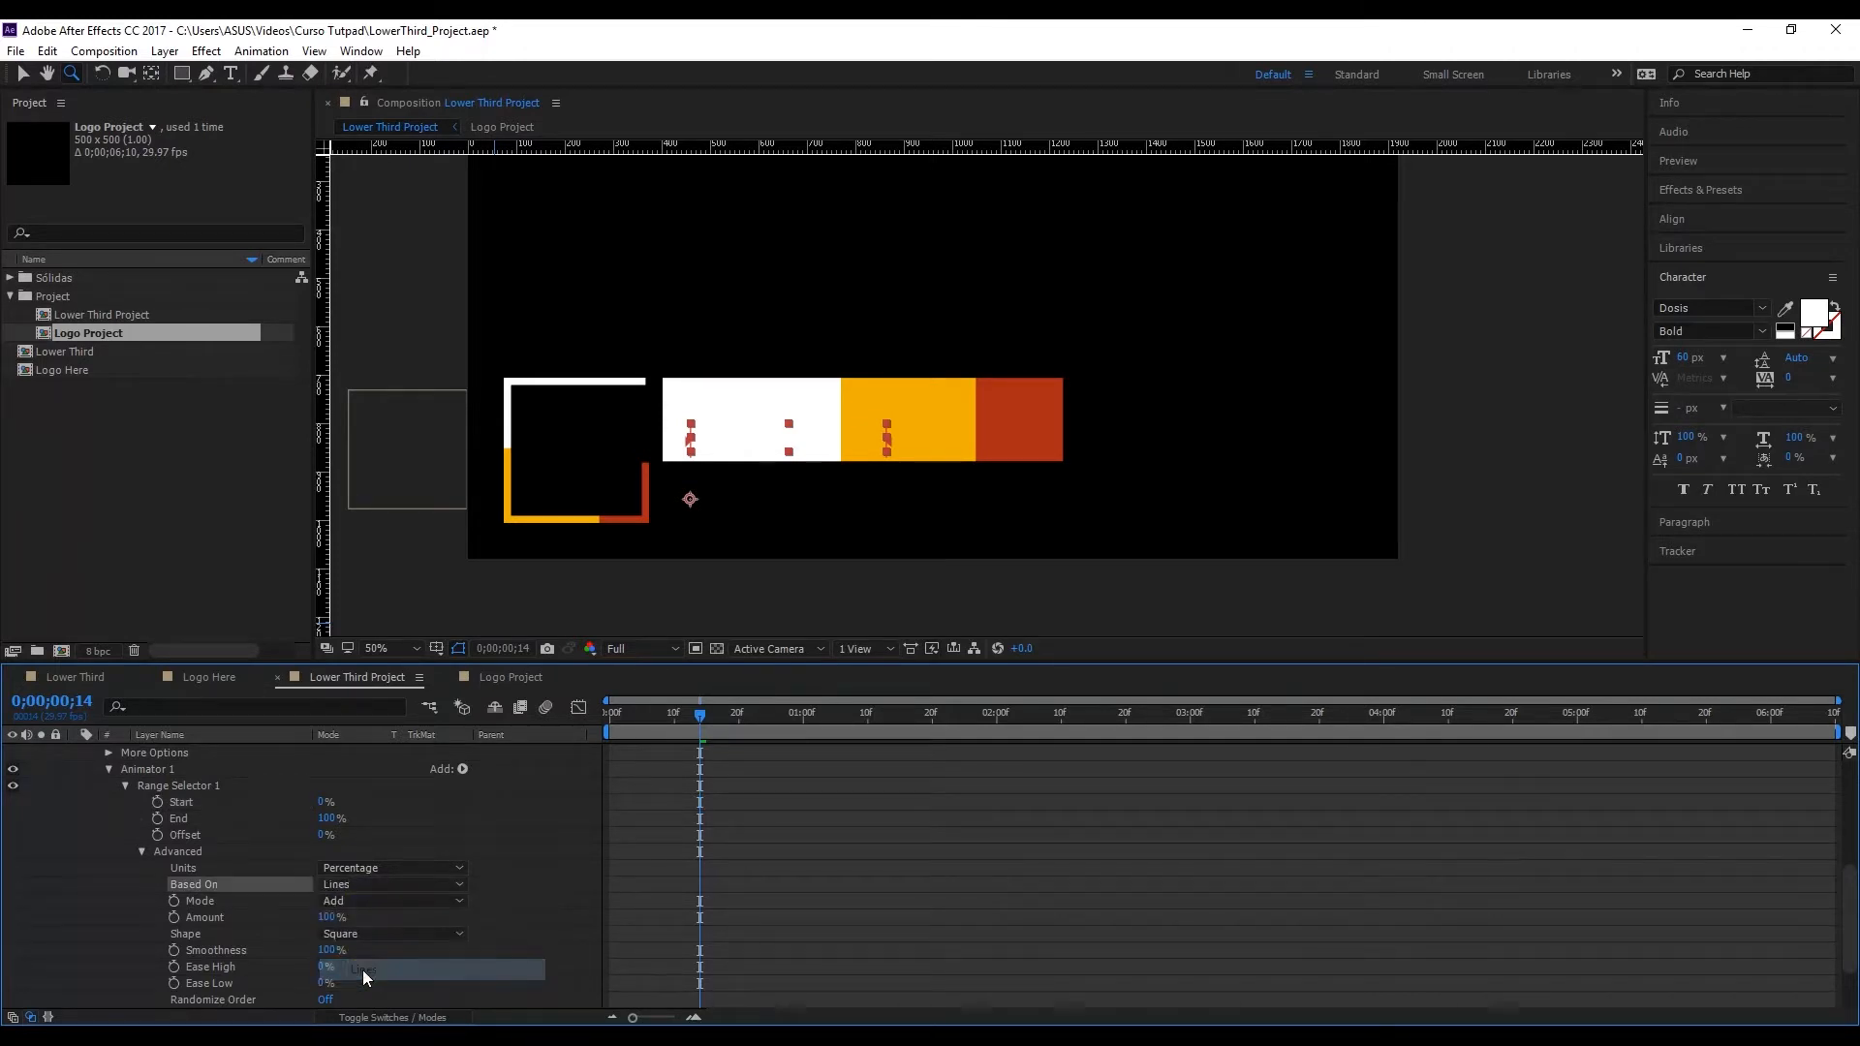
{"action": "left_click", "coordinate": [141, 851]}
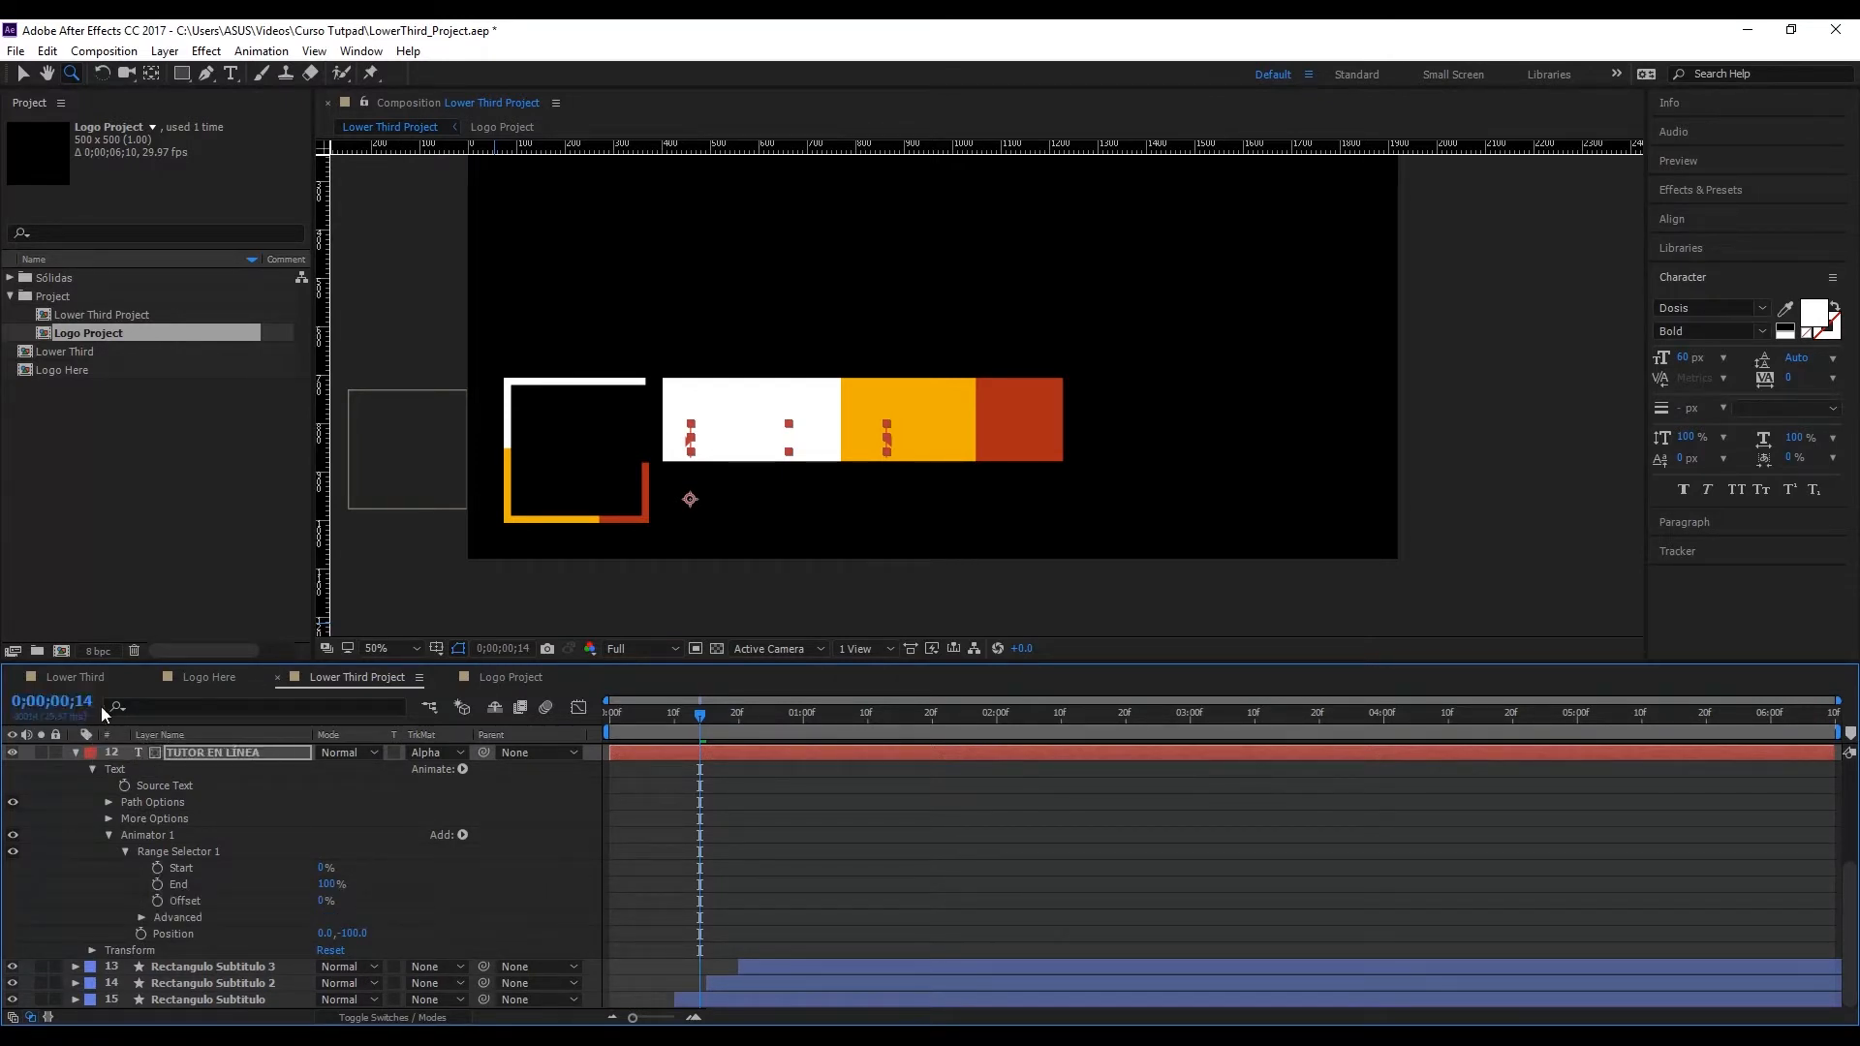
Step: Keyframe the range selector's Start at 0% at 0;00;00;14 and 100% at 0;00;02;00
{"action": "left_click", "coordinate": [157, 868]}
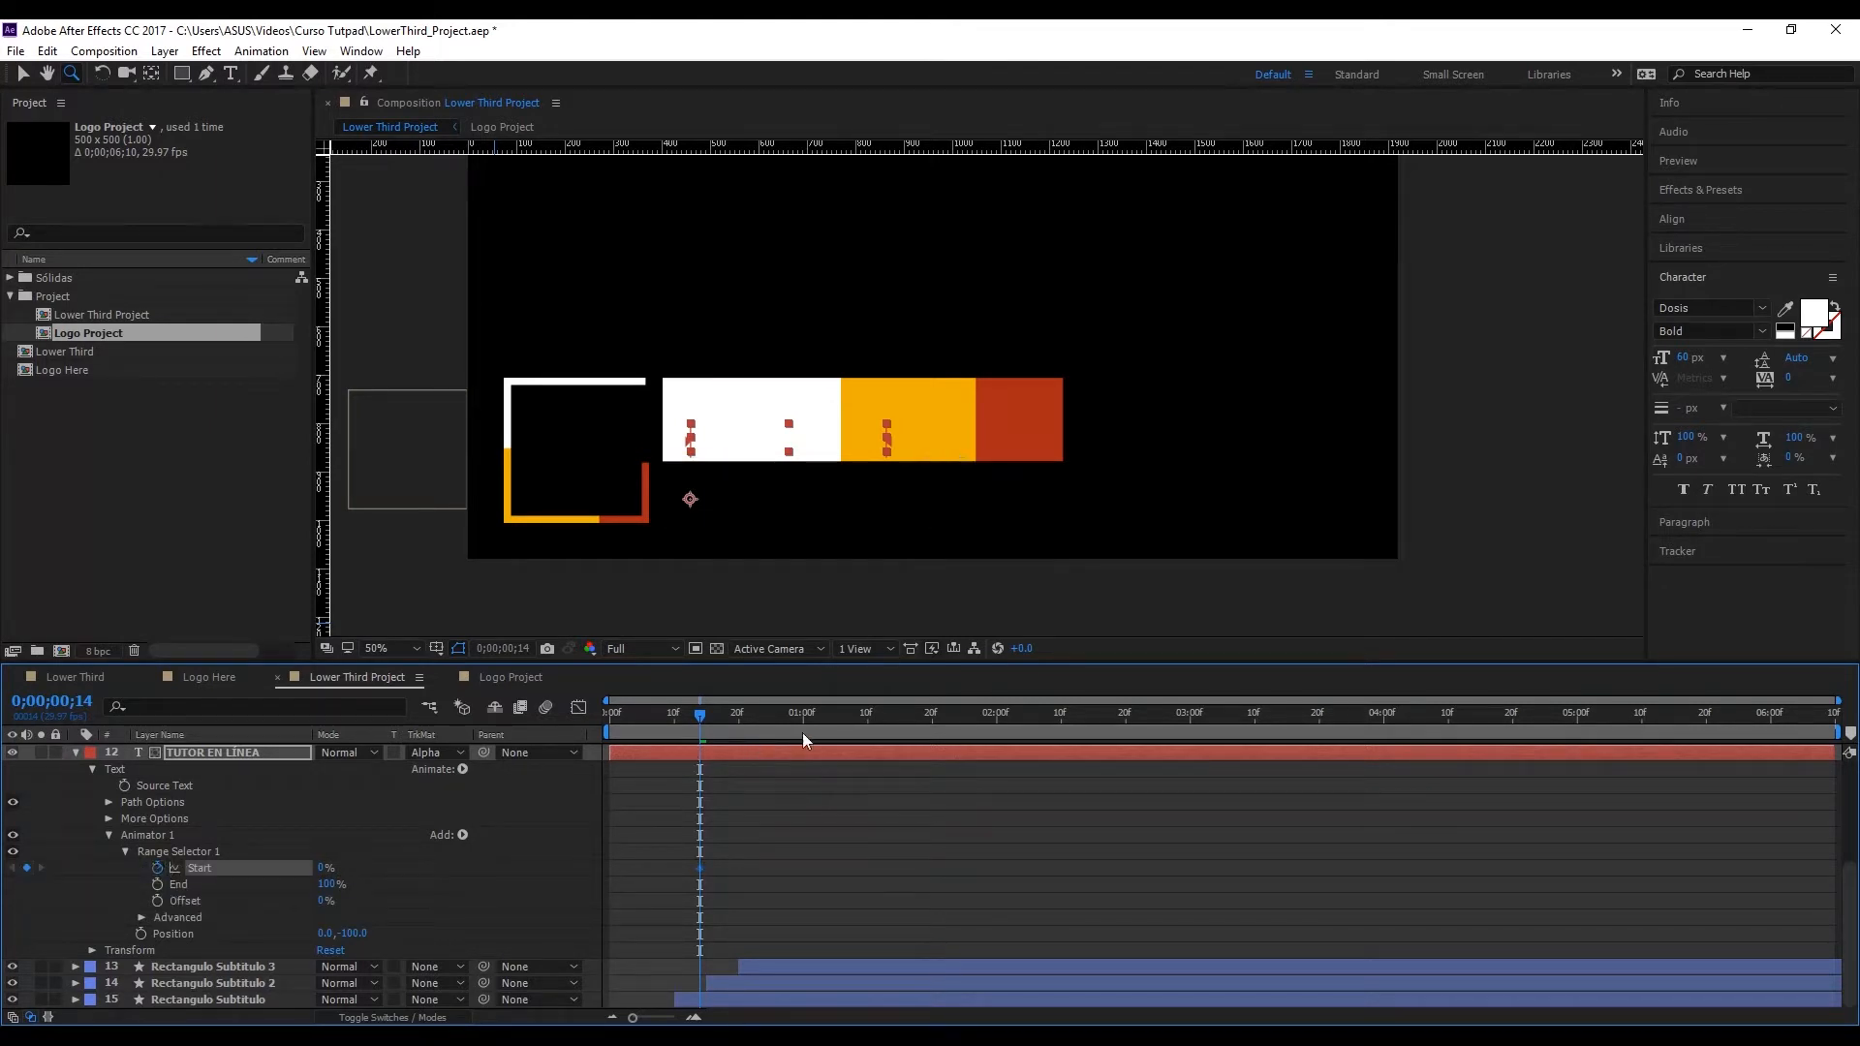
{"action": "left_click", "coordinate": [993, 724]}
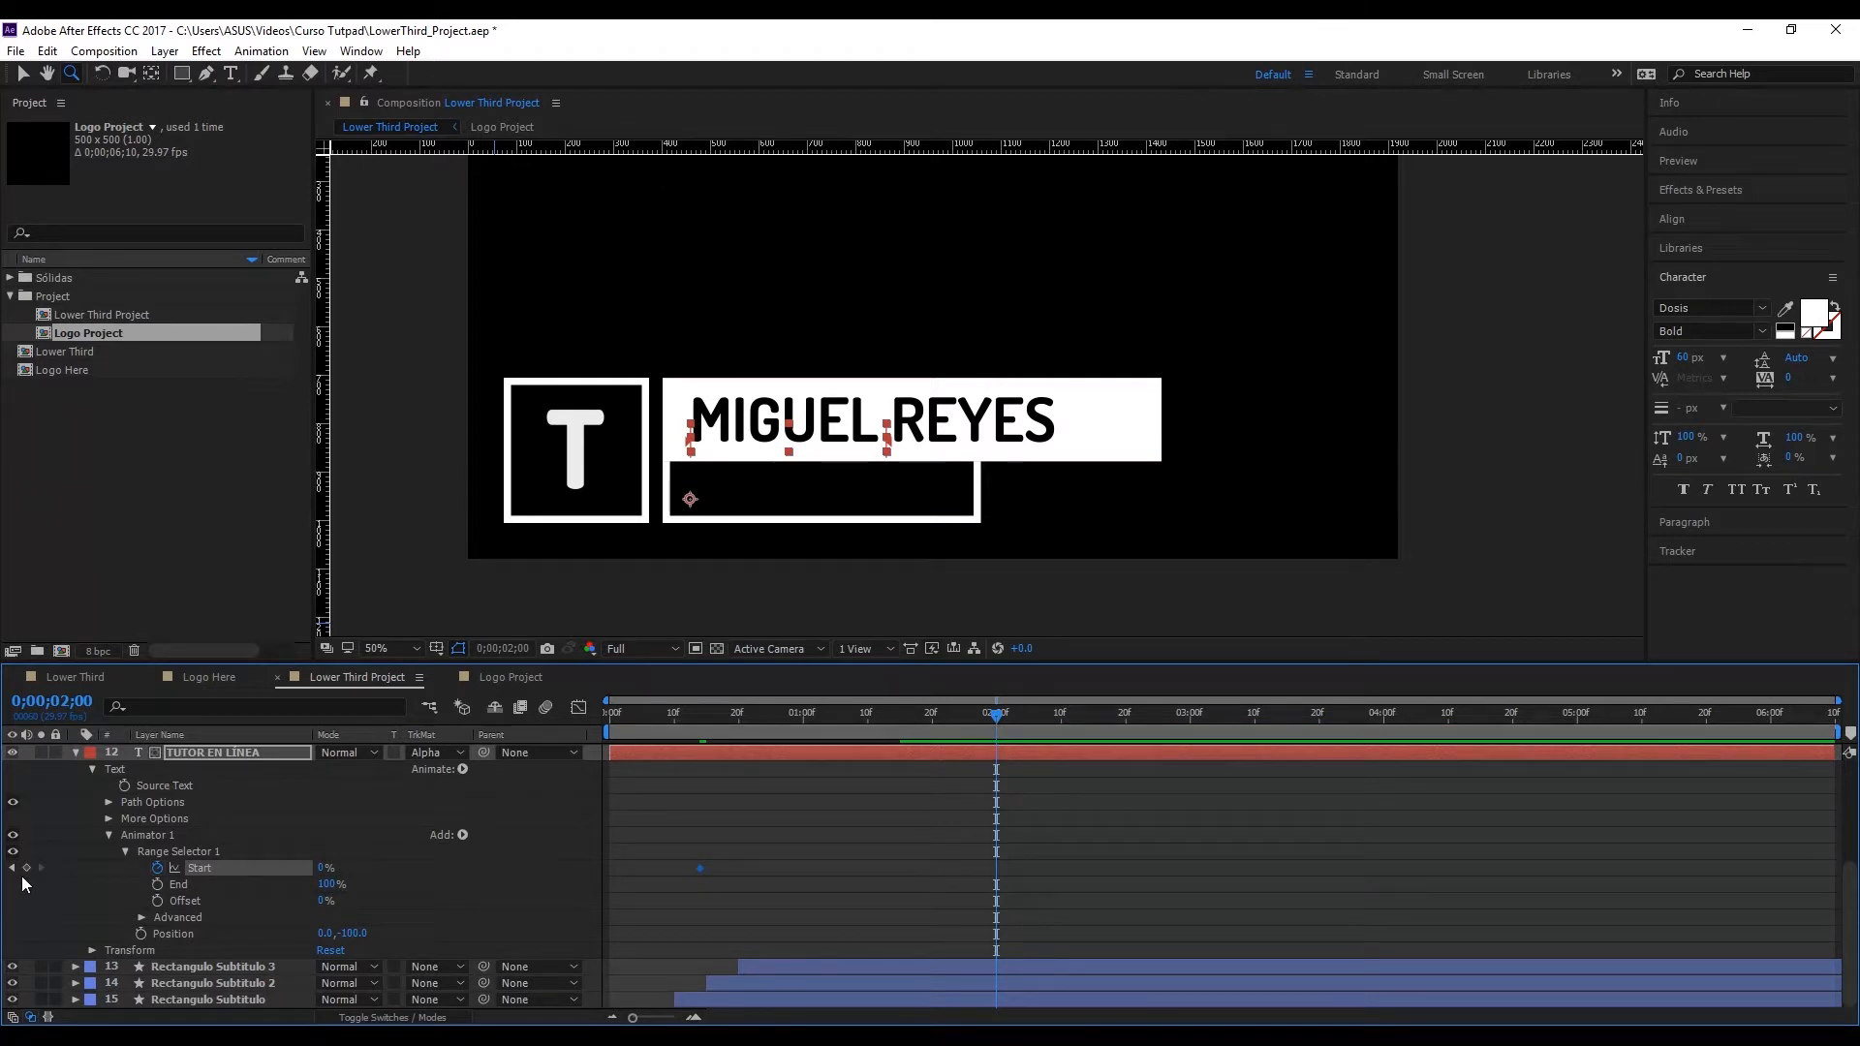
{"action": "left_click", "coordinate": [27, 867]}
{"action": "left_click", "coordinate": [25, 75]}
{"action": "left_click_drag", "start_coordinate": [325, 868], "coordinate": [456, 863]}
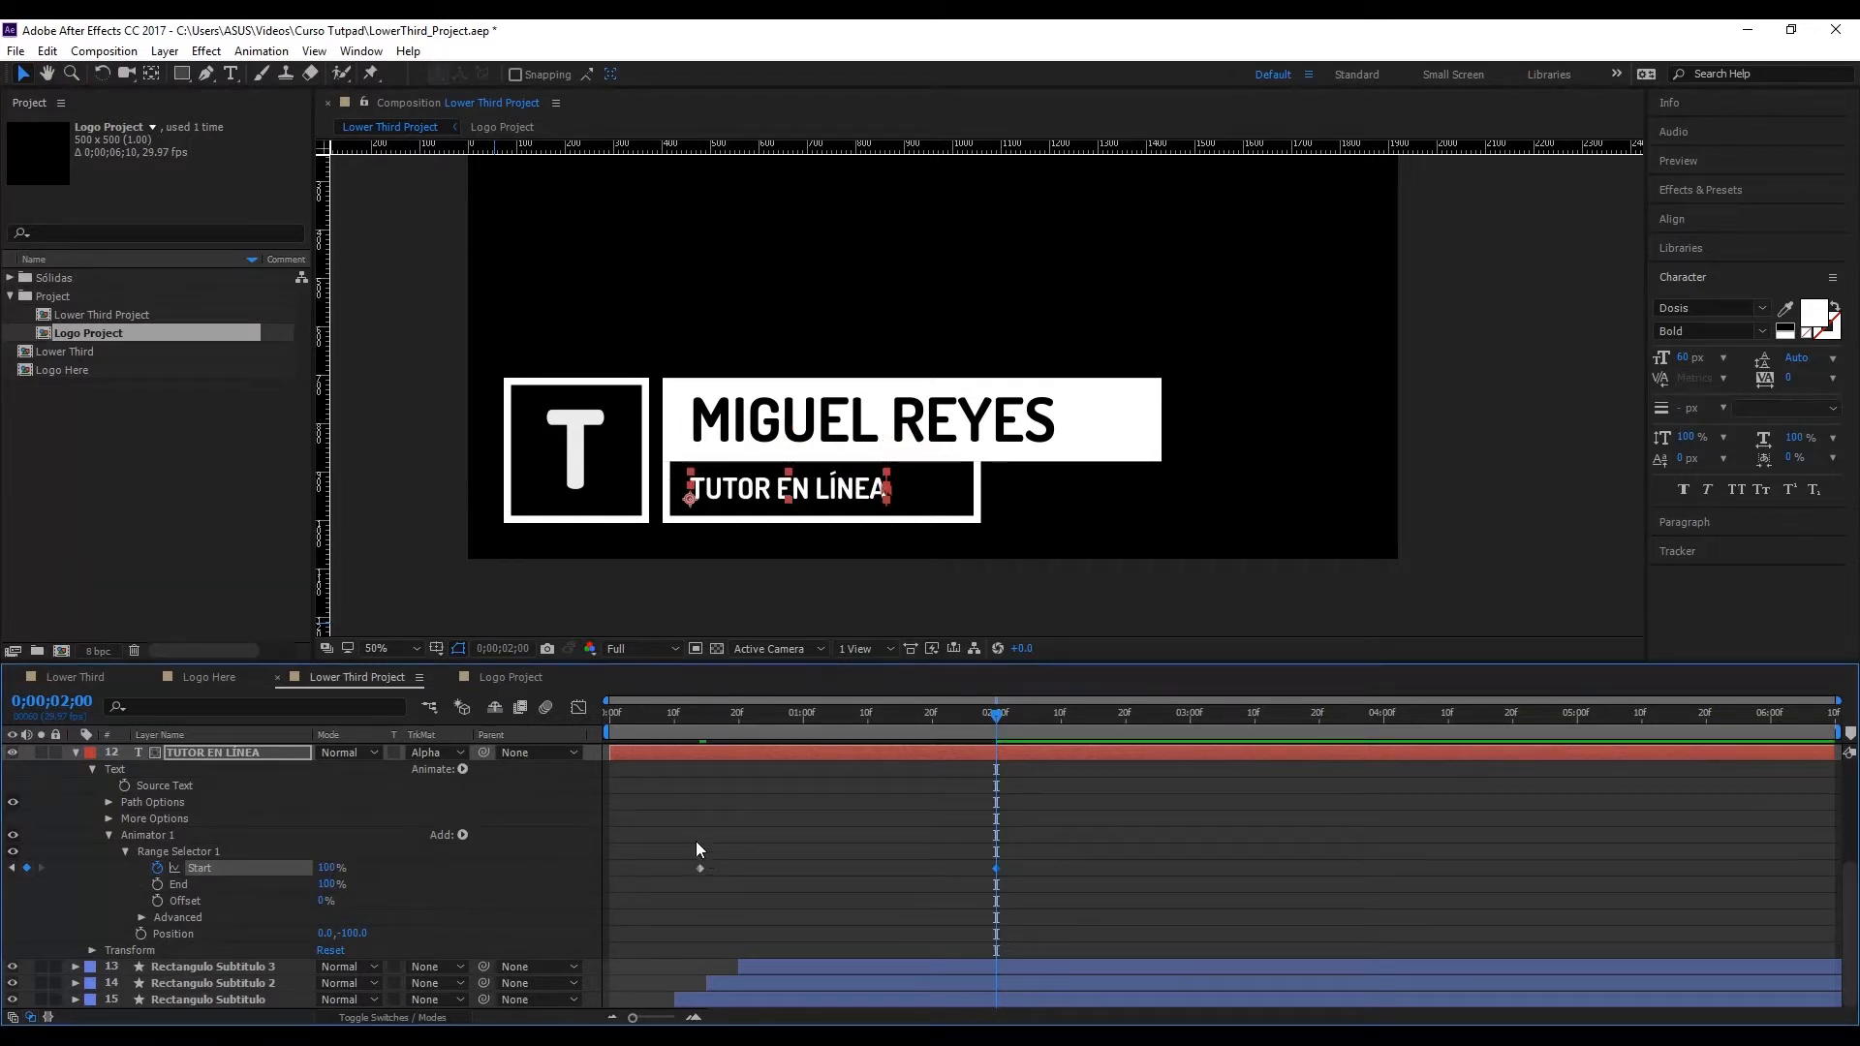
Step: Apply Easy Ease to both Start keyframes of the range selector
{"action": "left_click_drag", "start_coordinate": [670, 816], "coordinate": [1033, 896]}
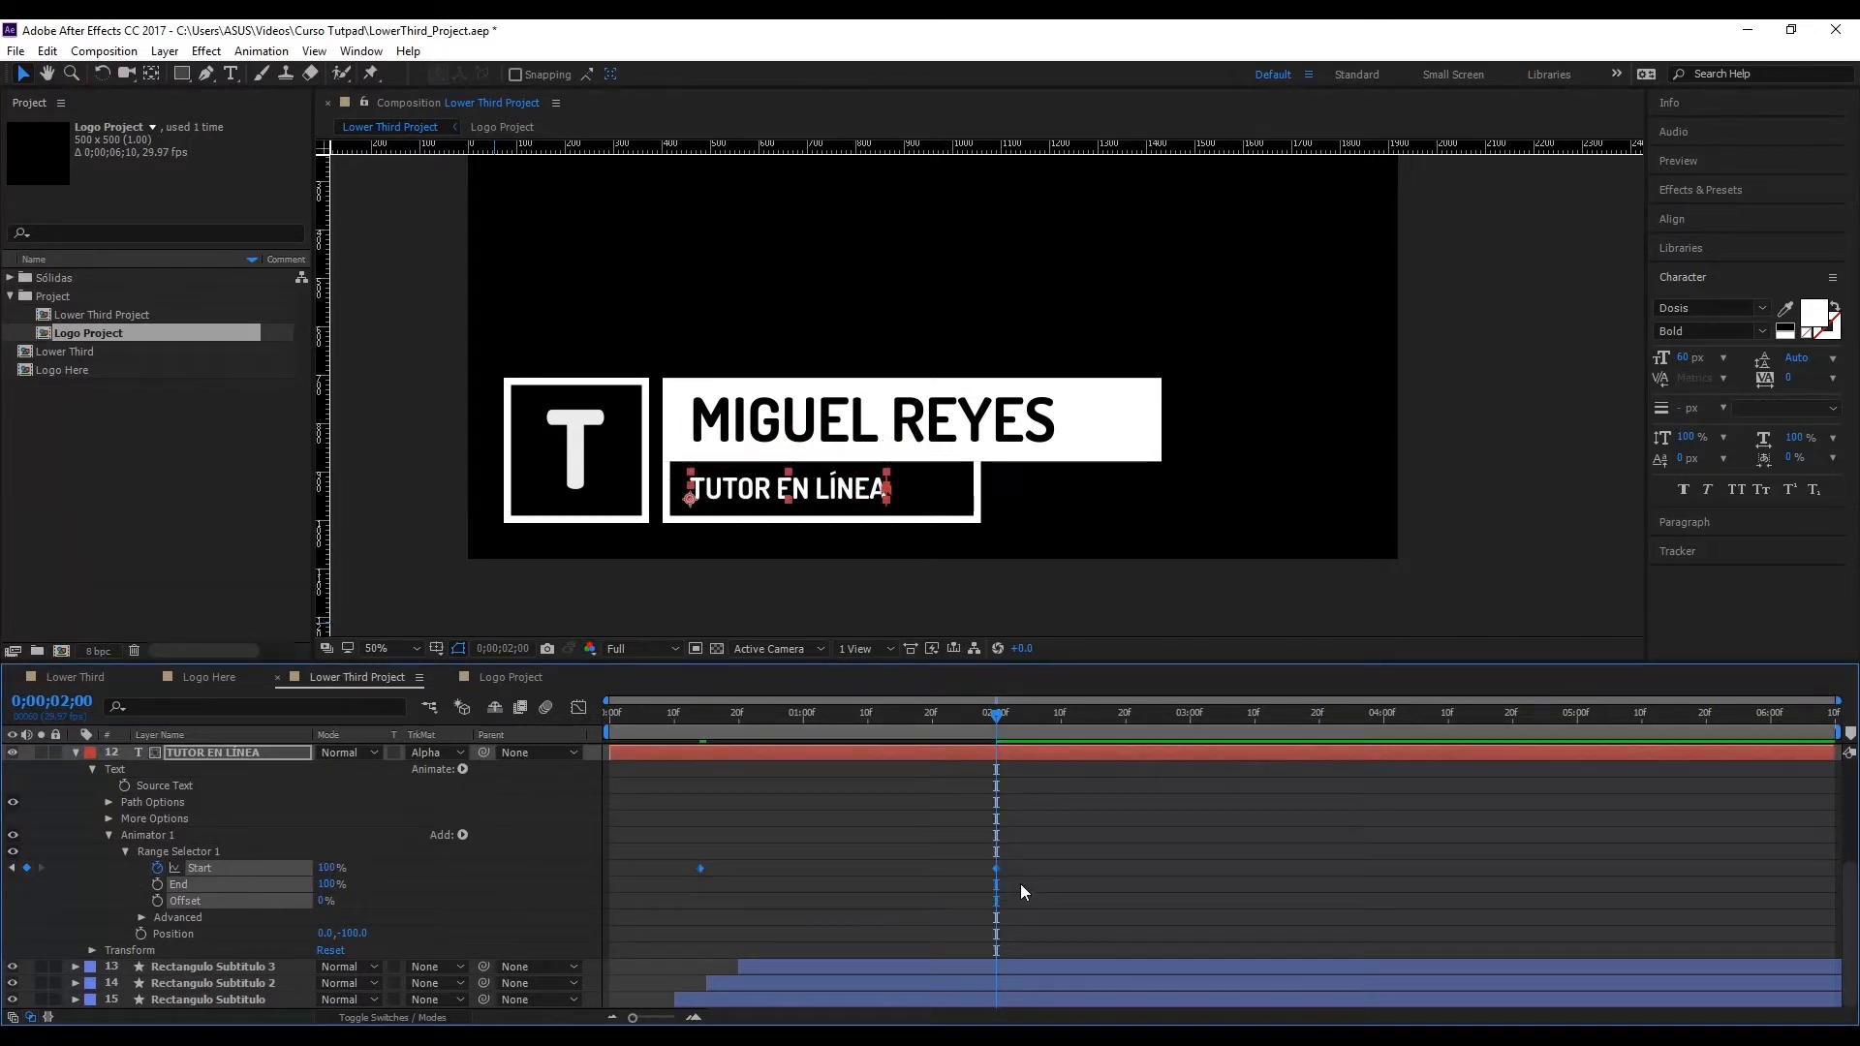
{"action": "right_click", "coordinate": [1000, 874]}
{"action": "mouse_move", "coordinate": [1020, 865]}
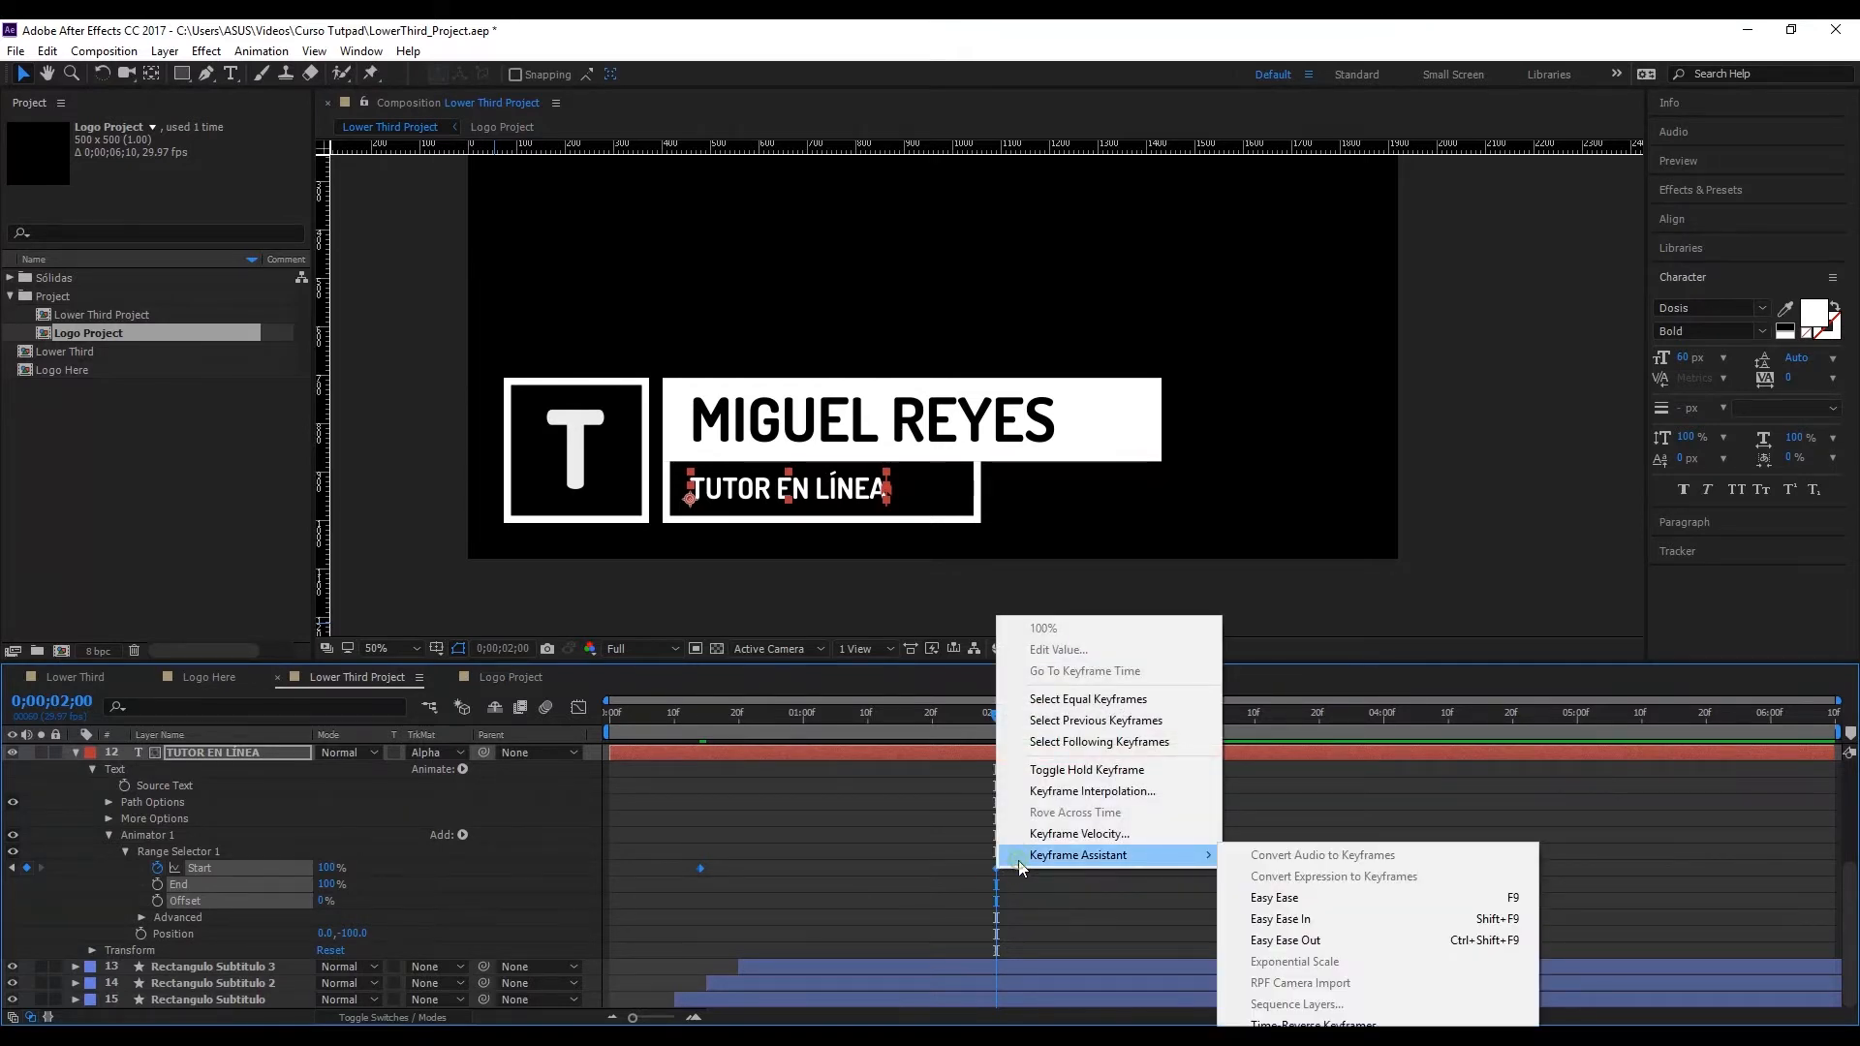
{"action": "left_click", "coordinate": [1283, 904]}
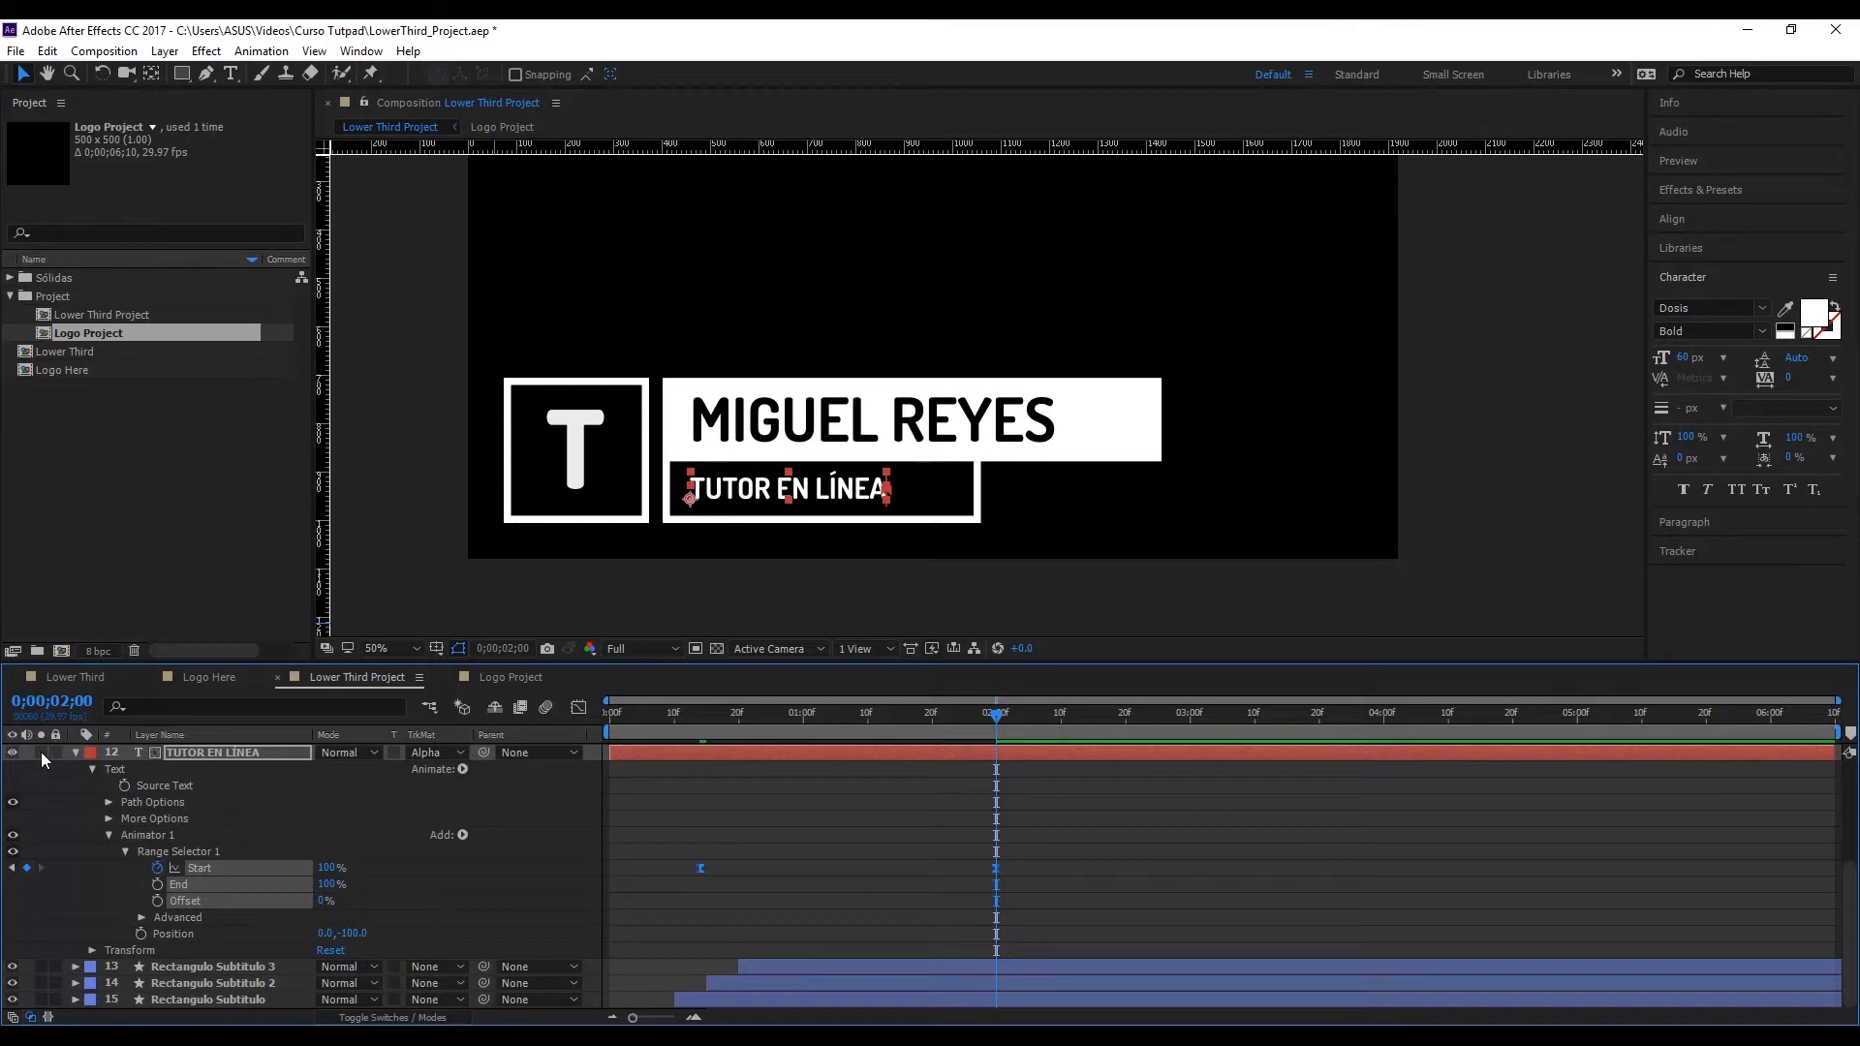
Step: Show only the subtitle's keyframed property and reshape Start's speed graph to peak at the first keyframe and slow gradually into the last
{"action": "left_click", "coordinate": [77, 752]}
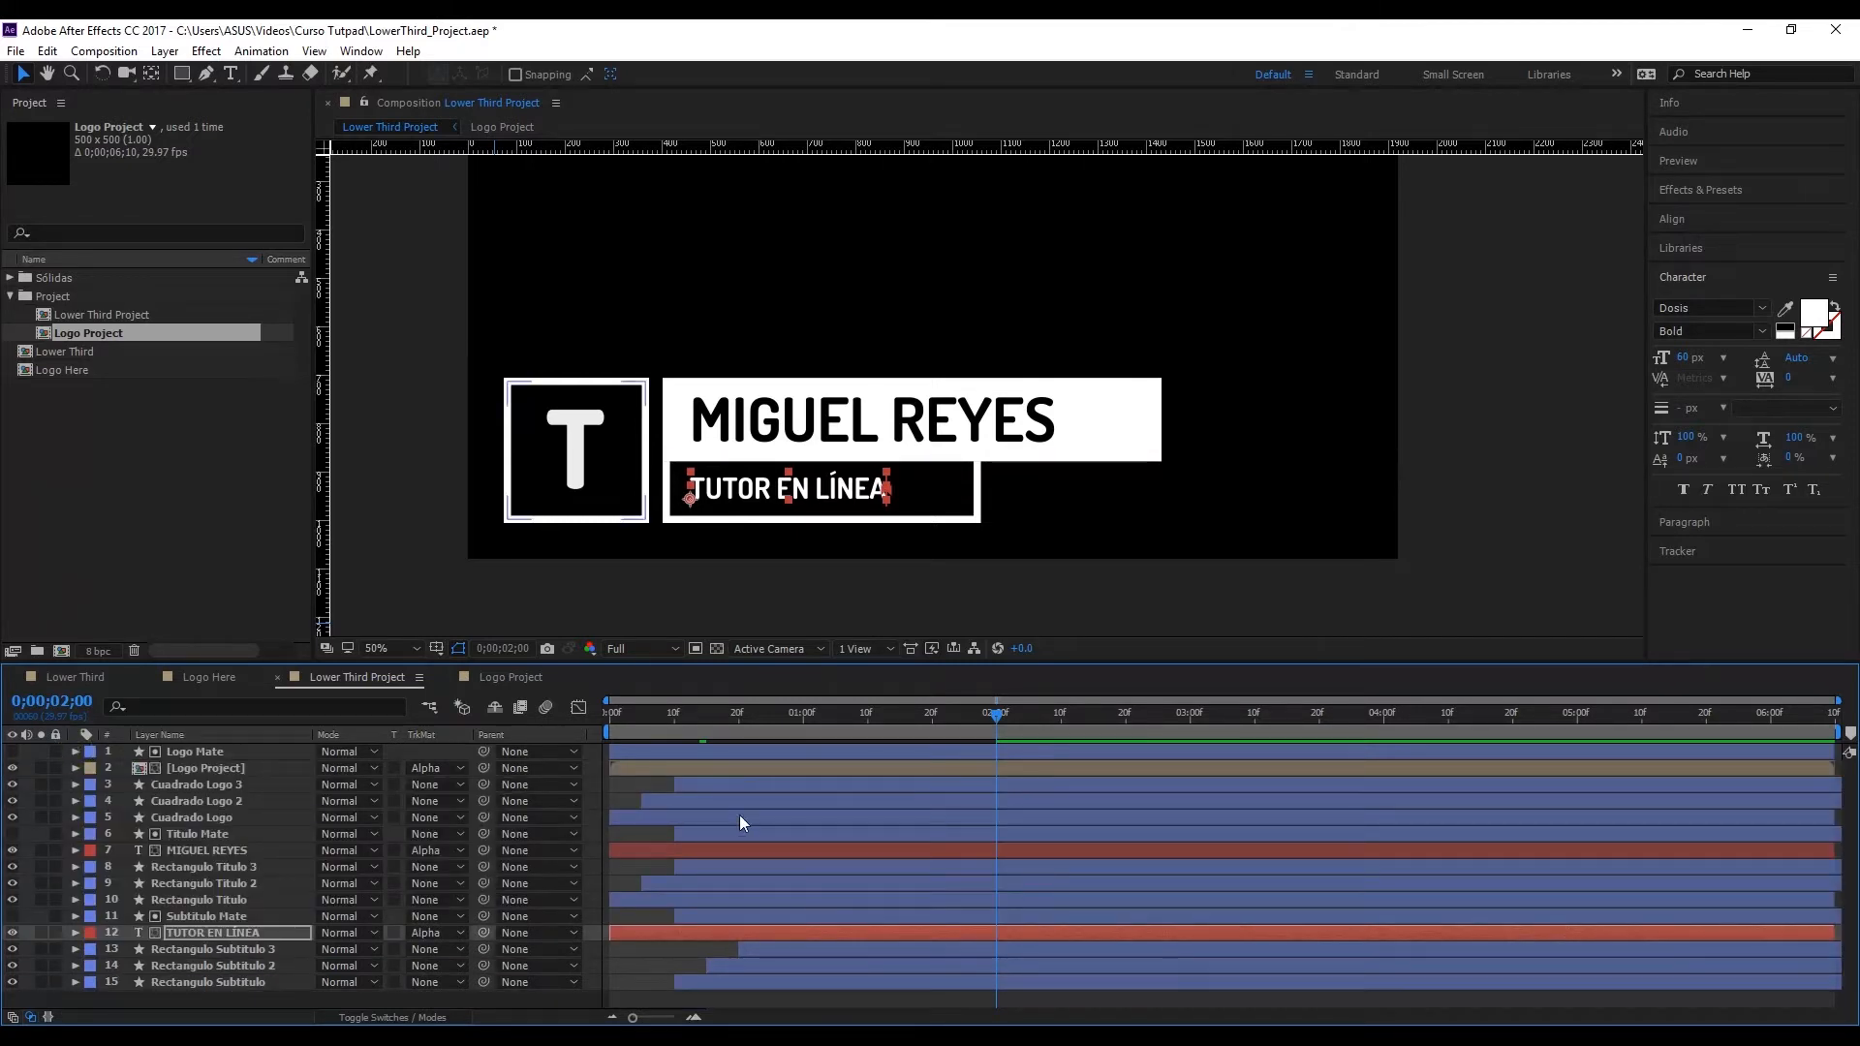
{"action": "key", "text": "u"}
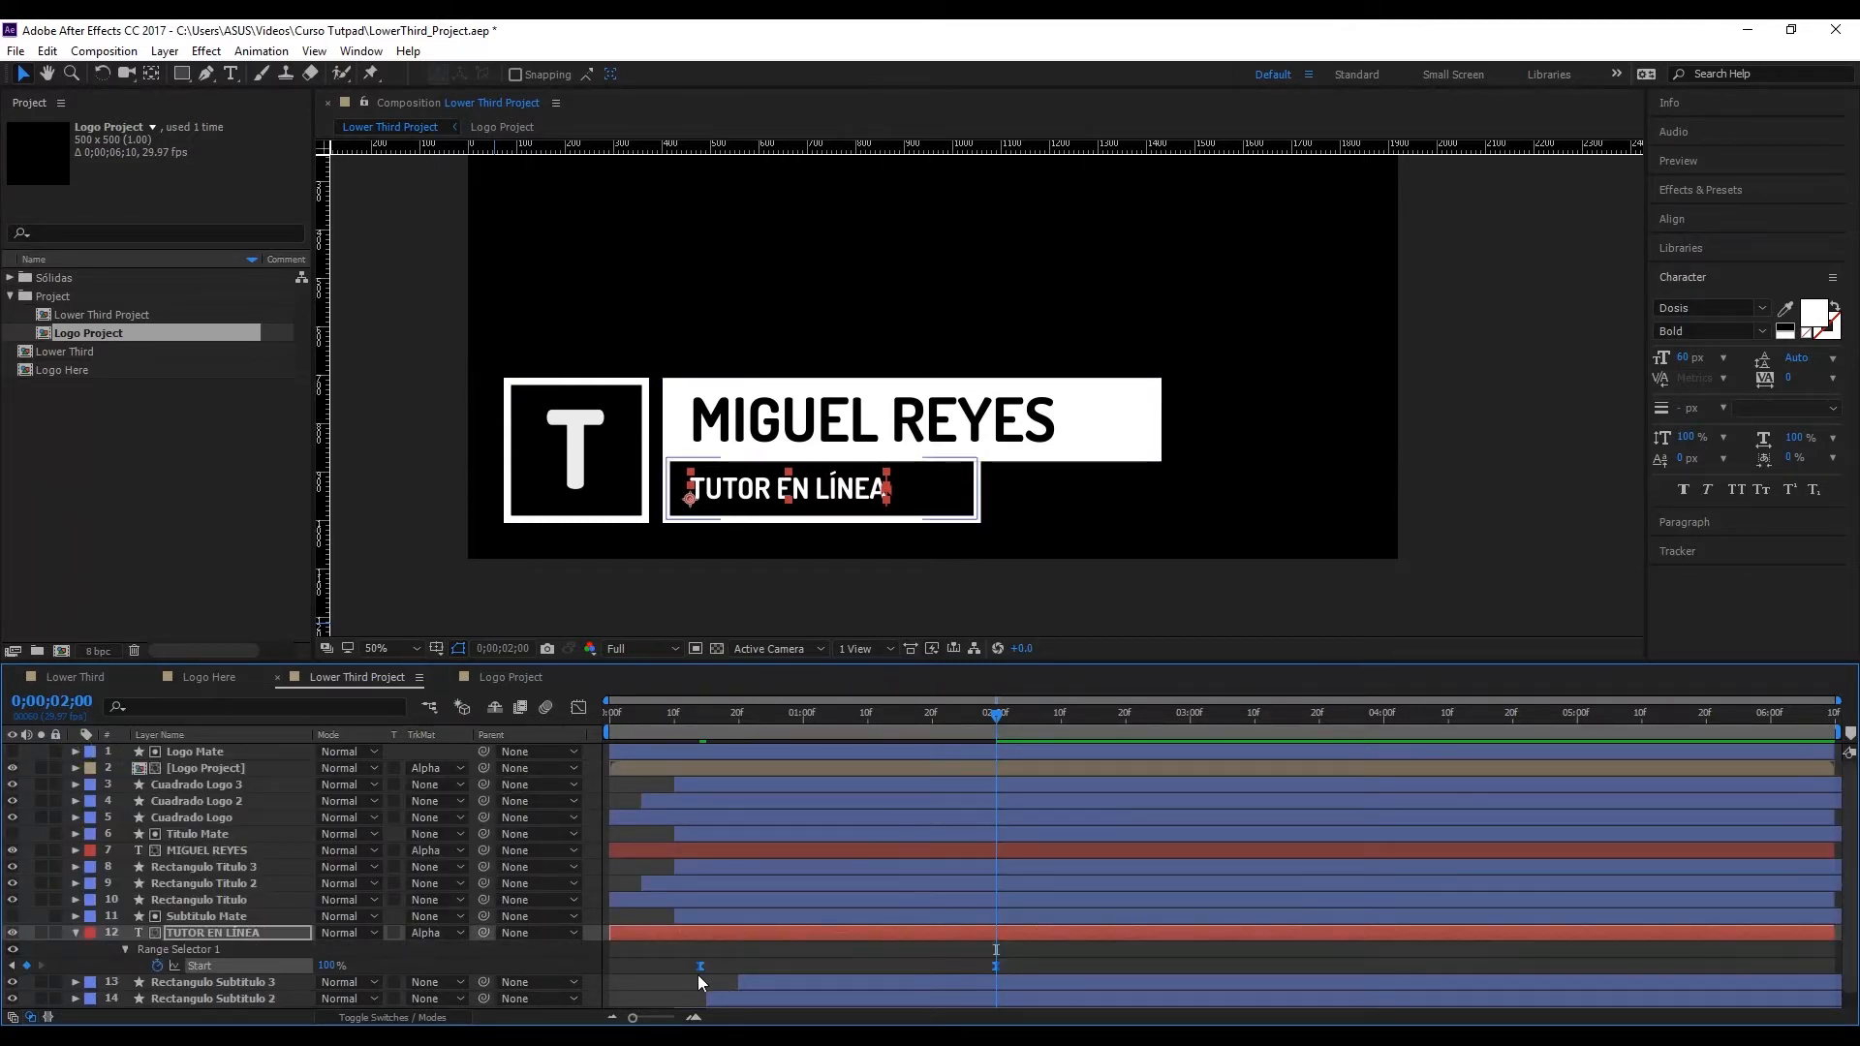
{"action": "scroll", "coordinate": [743, 963], "scroll_direction": "down", "scroll_amount": 1}
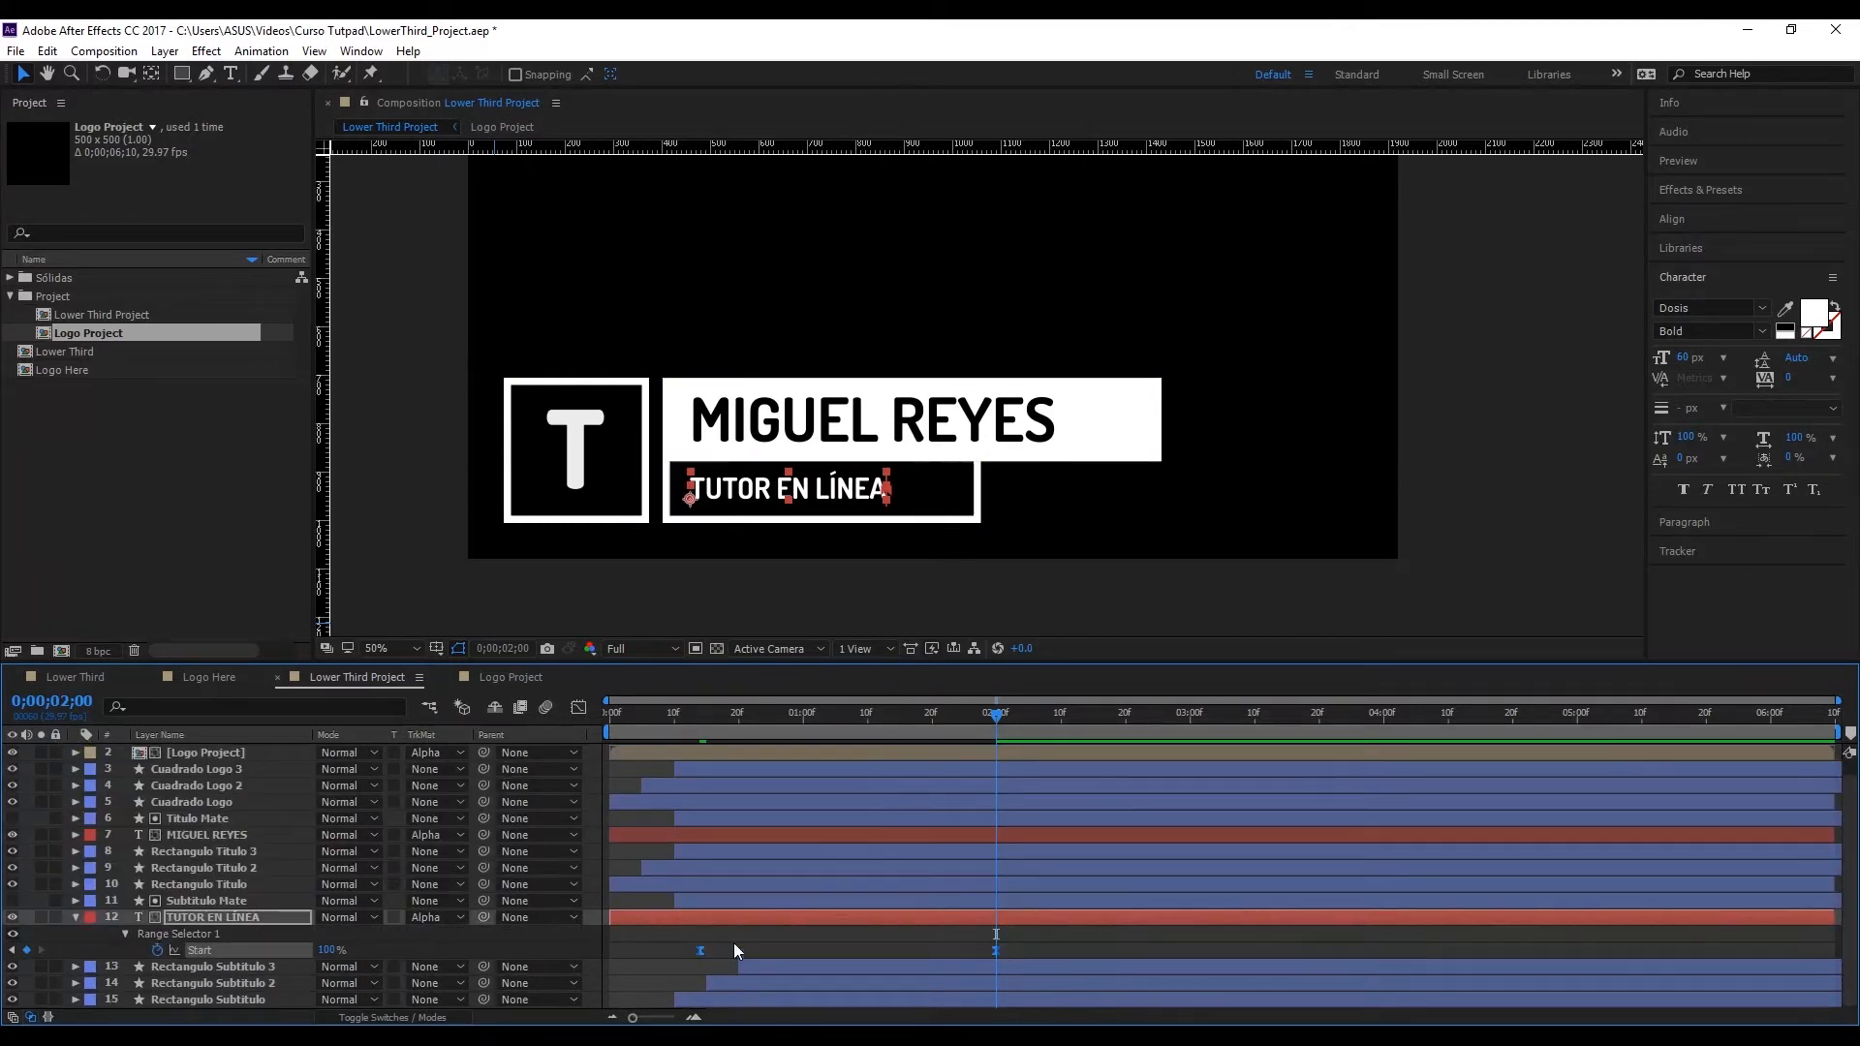
{"action": "left_click", "coordinate": [578, 708]}
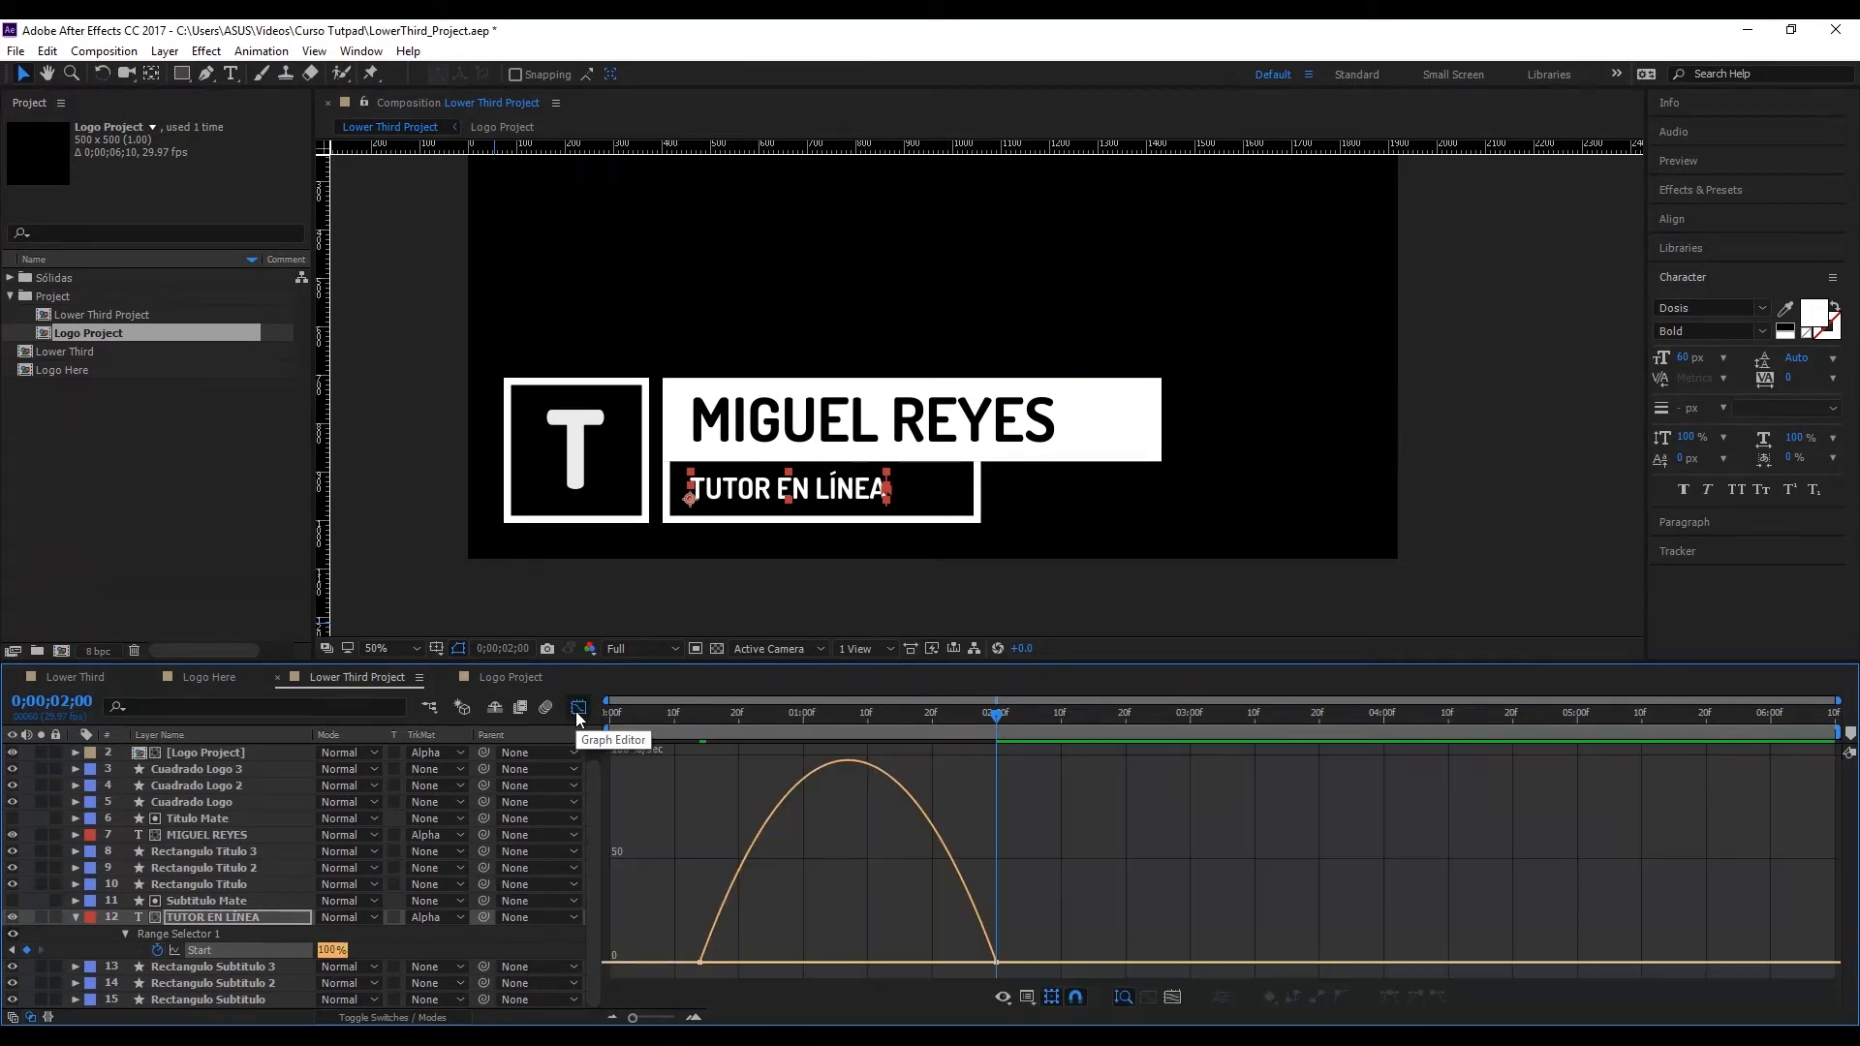
{"action": "left_click", "coordinate": [700, 964]}
{"action": "left_click_drag", "start_coordinate": [730, 965], "coordinate": [948, 962]}
{"action": "left_click", "coordinate": [937, 958]}
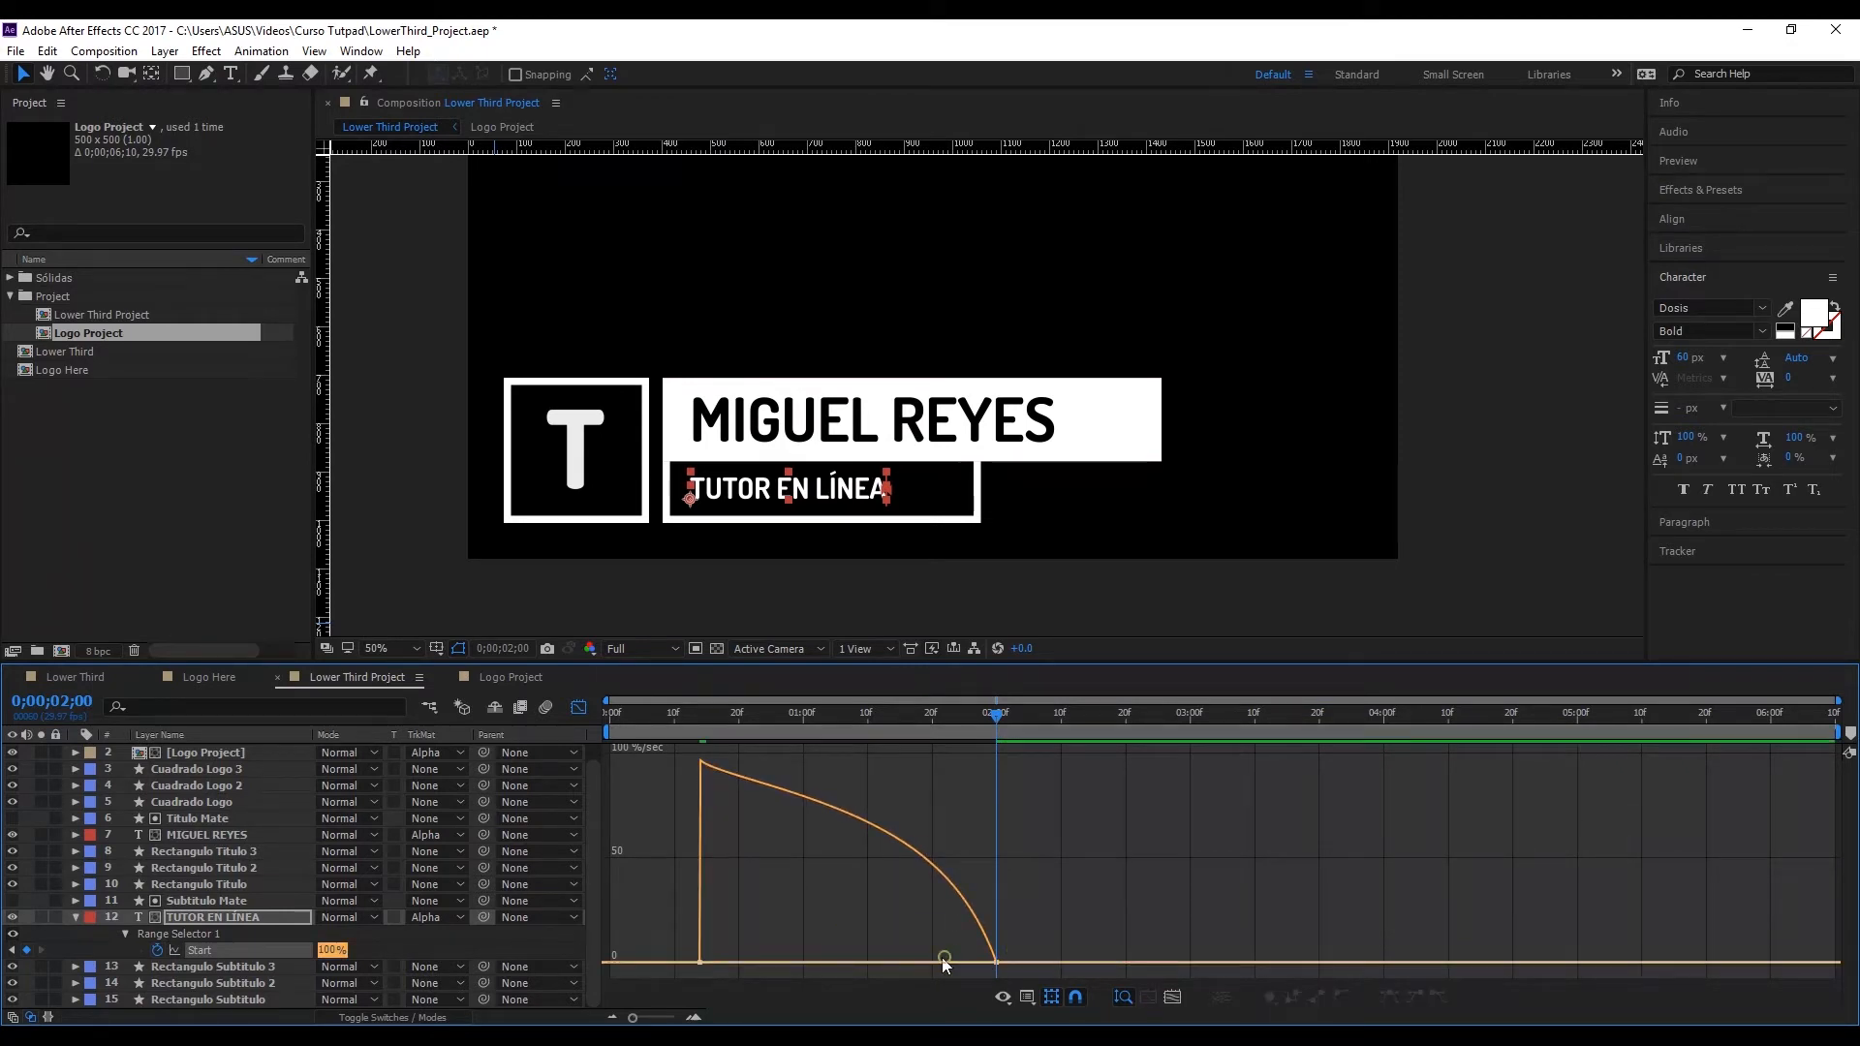
{"action": "left_click", "coordinate": [995, 964]}
{"action": "left_click_drag", "start_coordinate": [946, 963], "coordinate": [892, 962]}
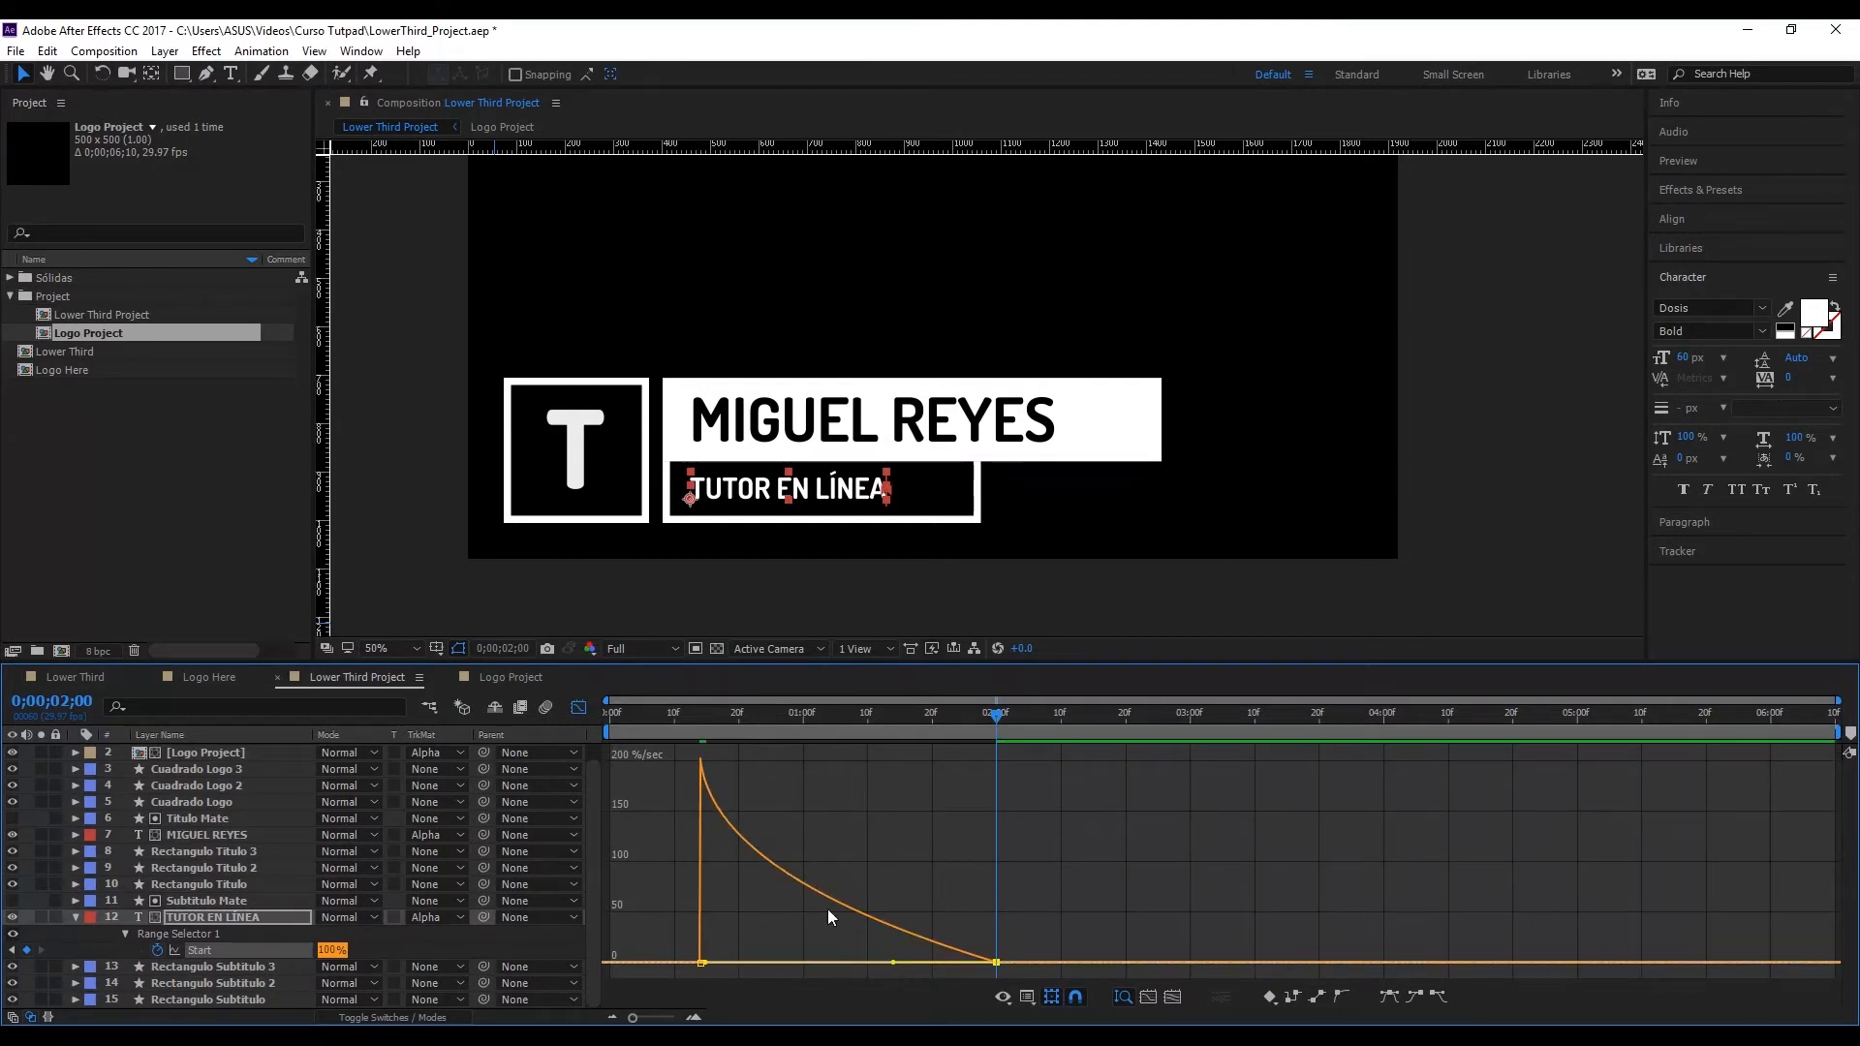
{"action": "left_click", "coordinate": [578, 707]}
Step: Preview the lower third animation from the beginning of the composition
{"action": "left_click_drag", "start_coordinate": [641, 731], "coordinate": [589, 710]}
{"action": "key", "text": "space"}
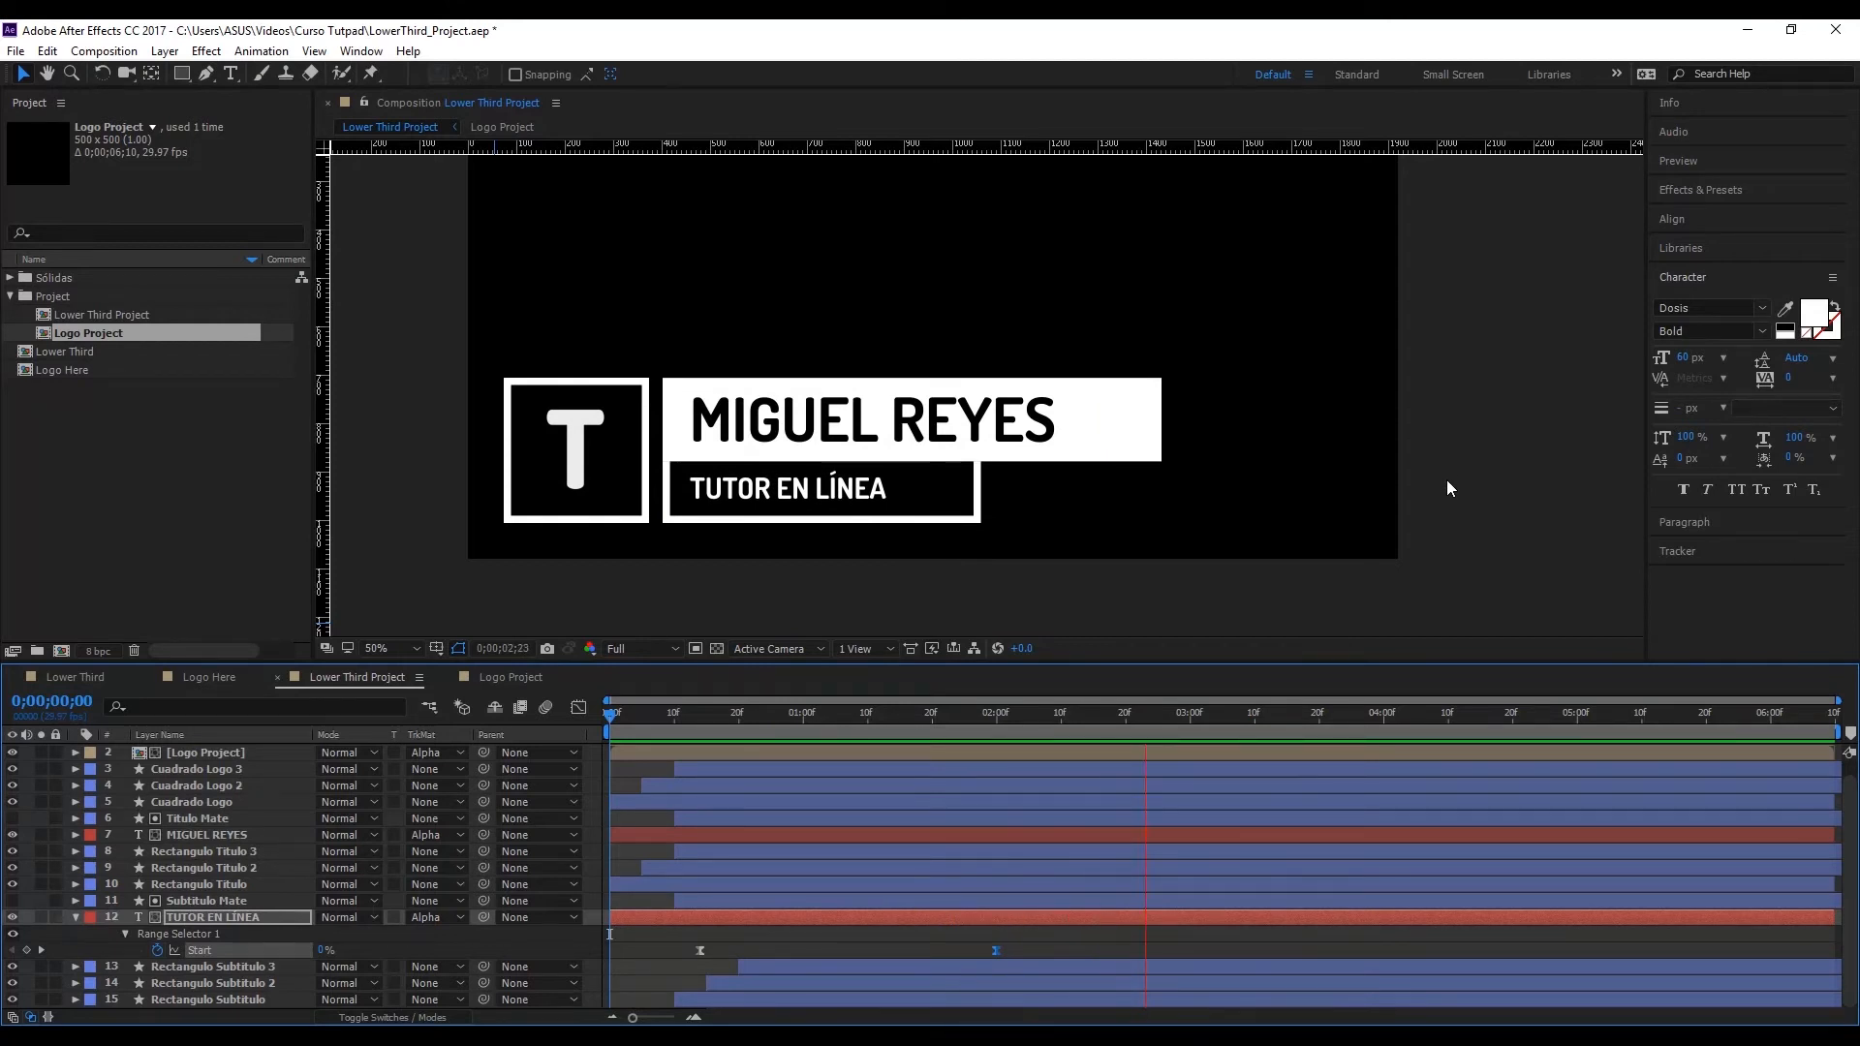
{"action": "left_click_drag", "start_coordinate": [659, 720], "coordinate": [563, 723]}
{"action": "key", "text": "space"}
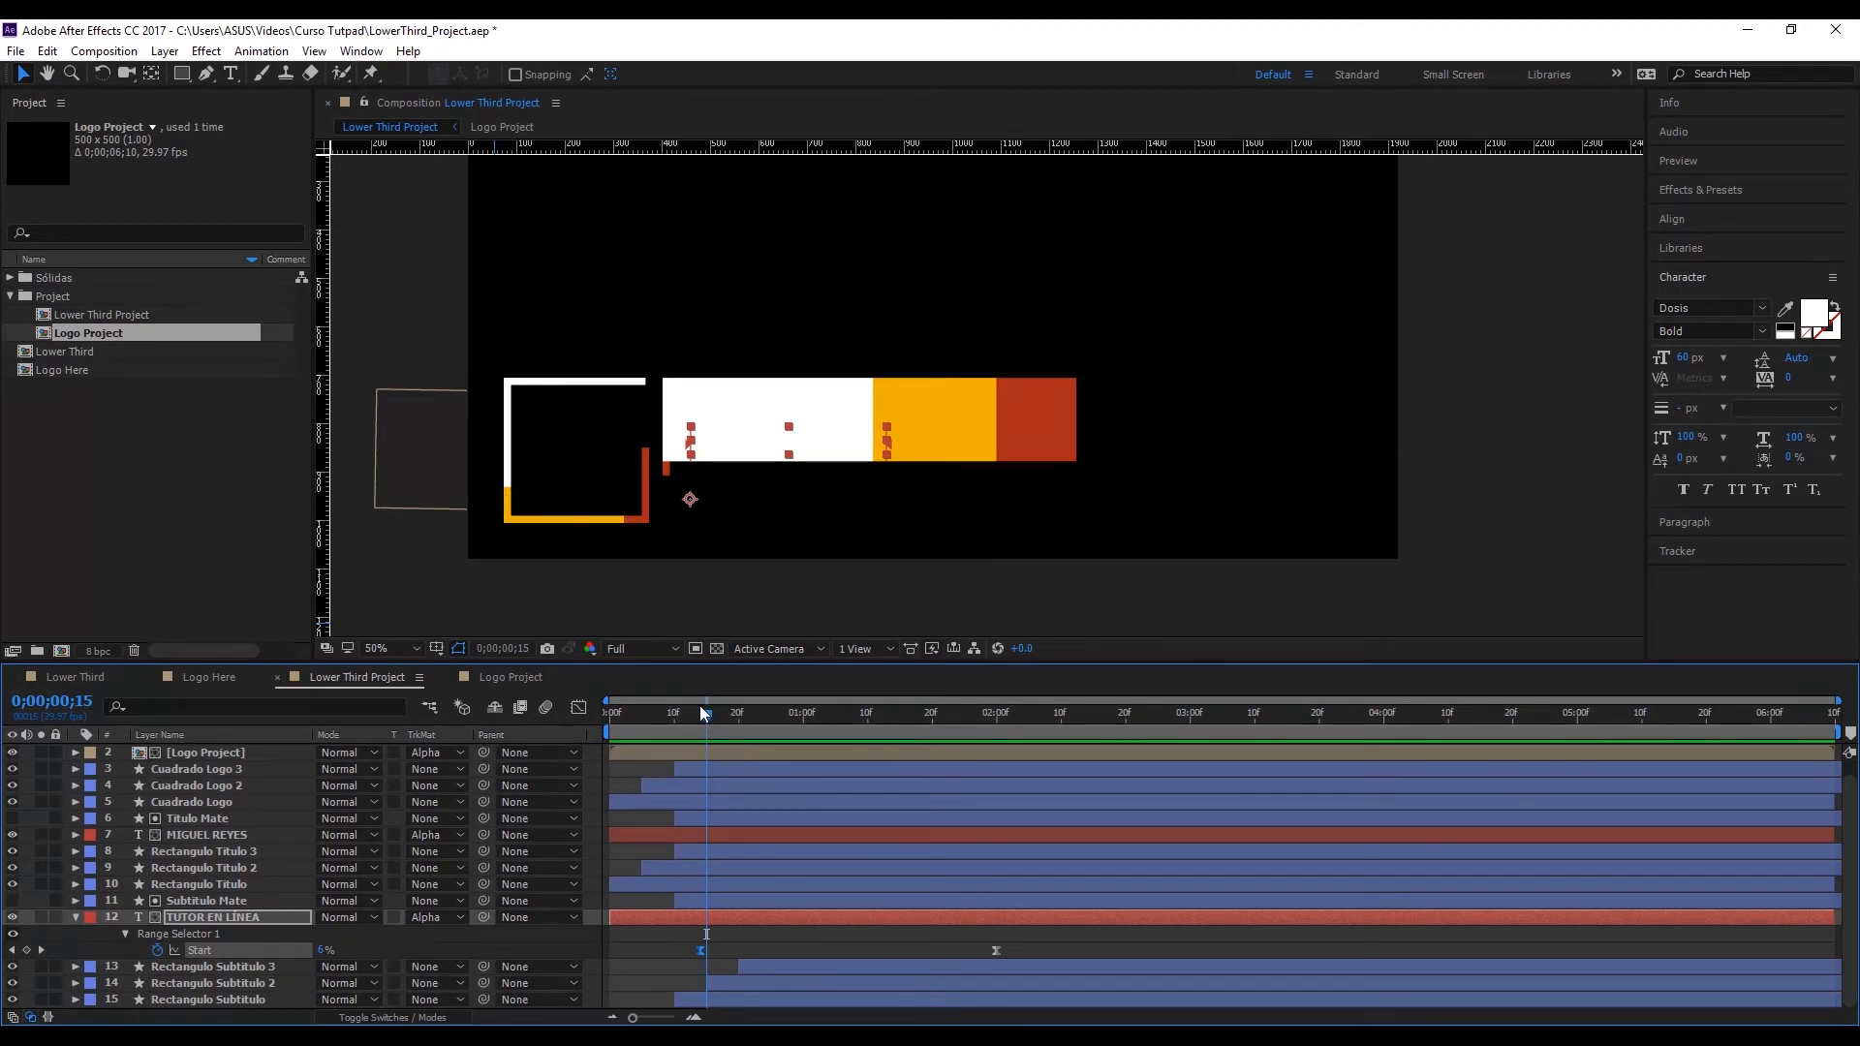
Step: Move the first Start keyframe of the TUTOR EN LÍNEA layer to 0;00;00;23
{"action": "mouse_move", "coordinate": [707, 718]}
{"action": "left_mouse_down"}
{"action": "mouse_move", "coordinate": [729, 720]}
{"action": "mouse_move", "coordinate": [709, 724]}
{"action": "left_mouse_up"}
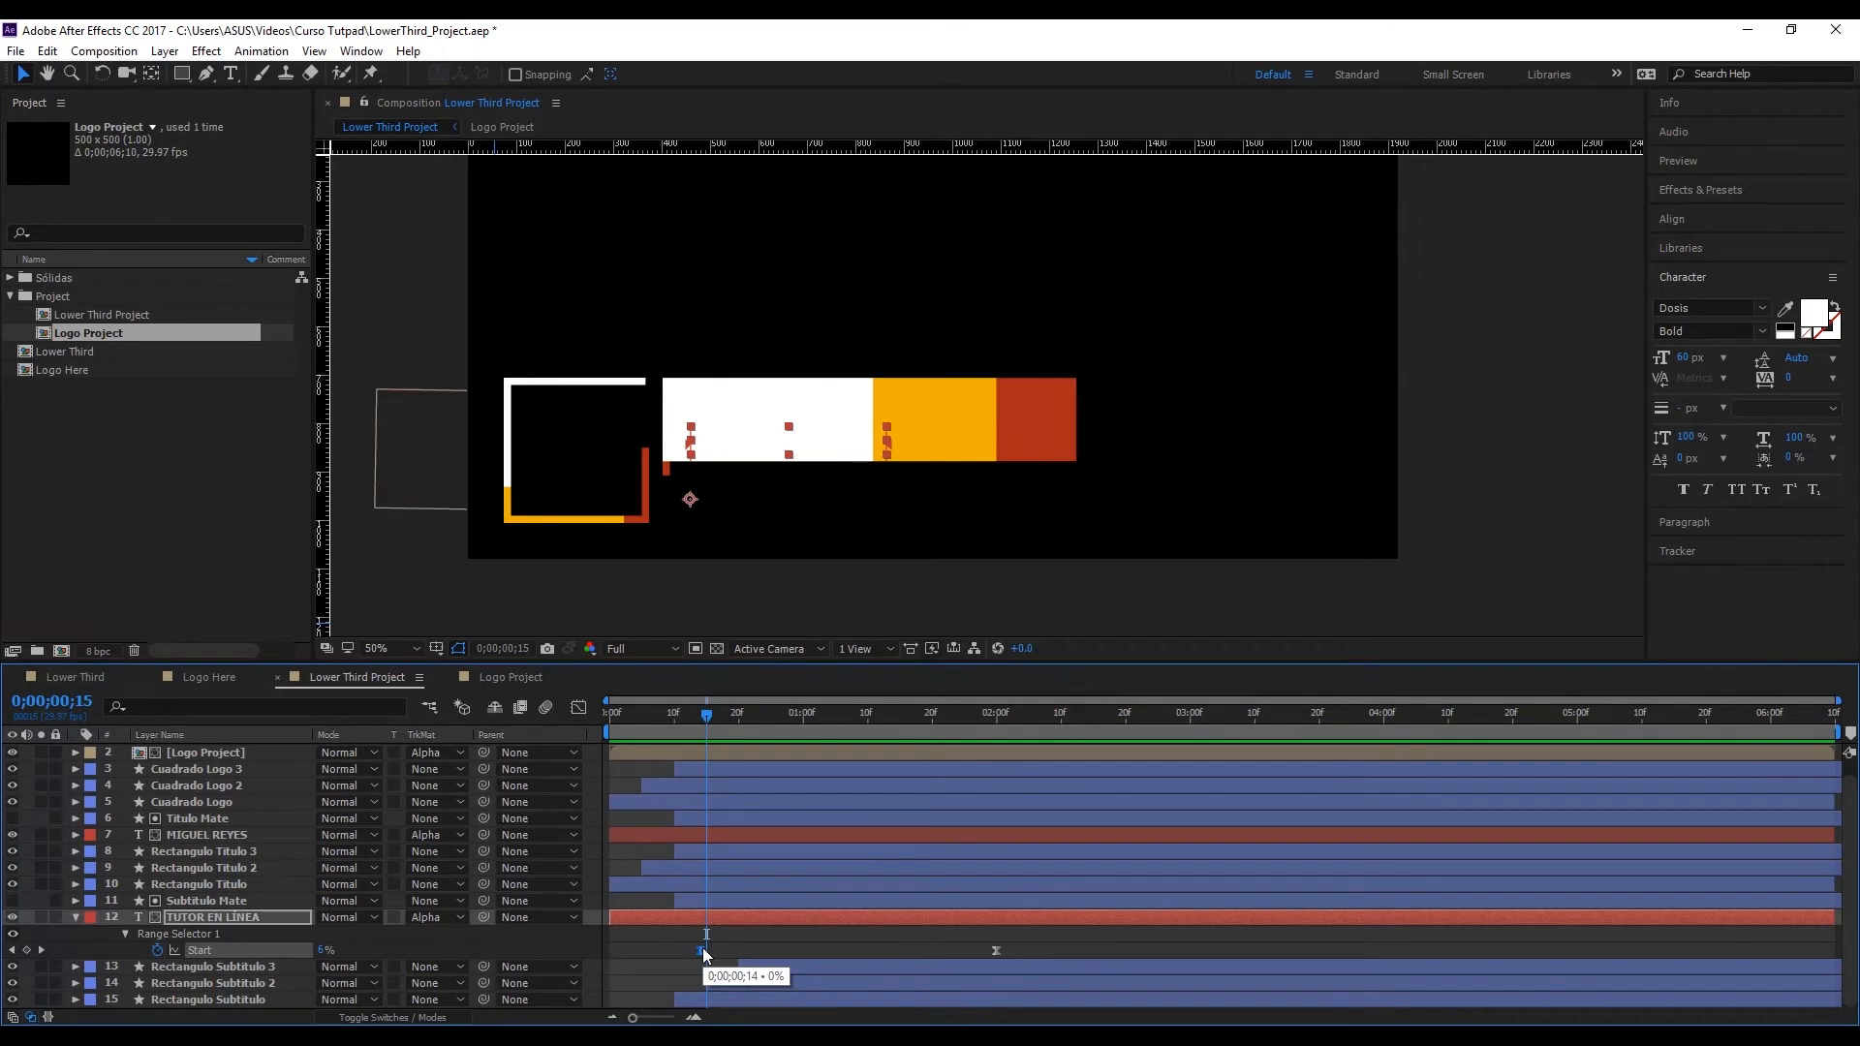
{"action": "left_click_drag", "start_coordinate": [772, 736], "coordinate": [757, 724]}
{"action": "left_click_drag", "start_coordinate": [706, 951], "coordinate": [753, 953]}
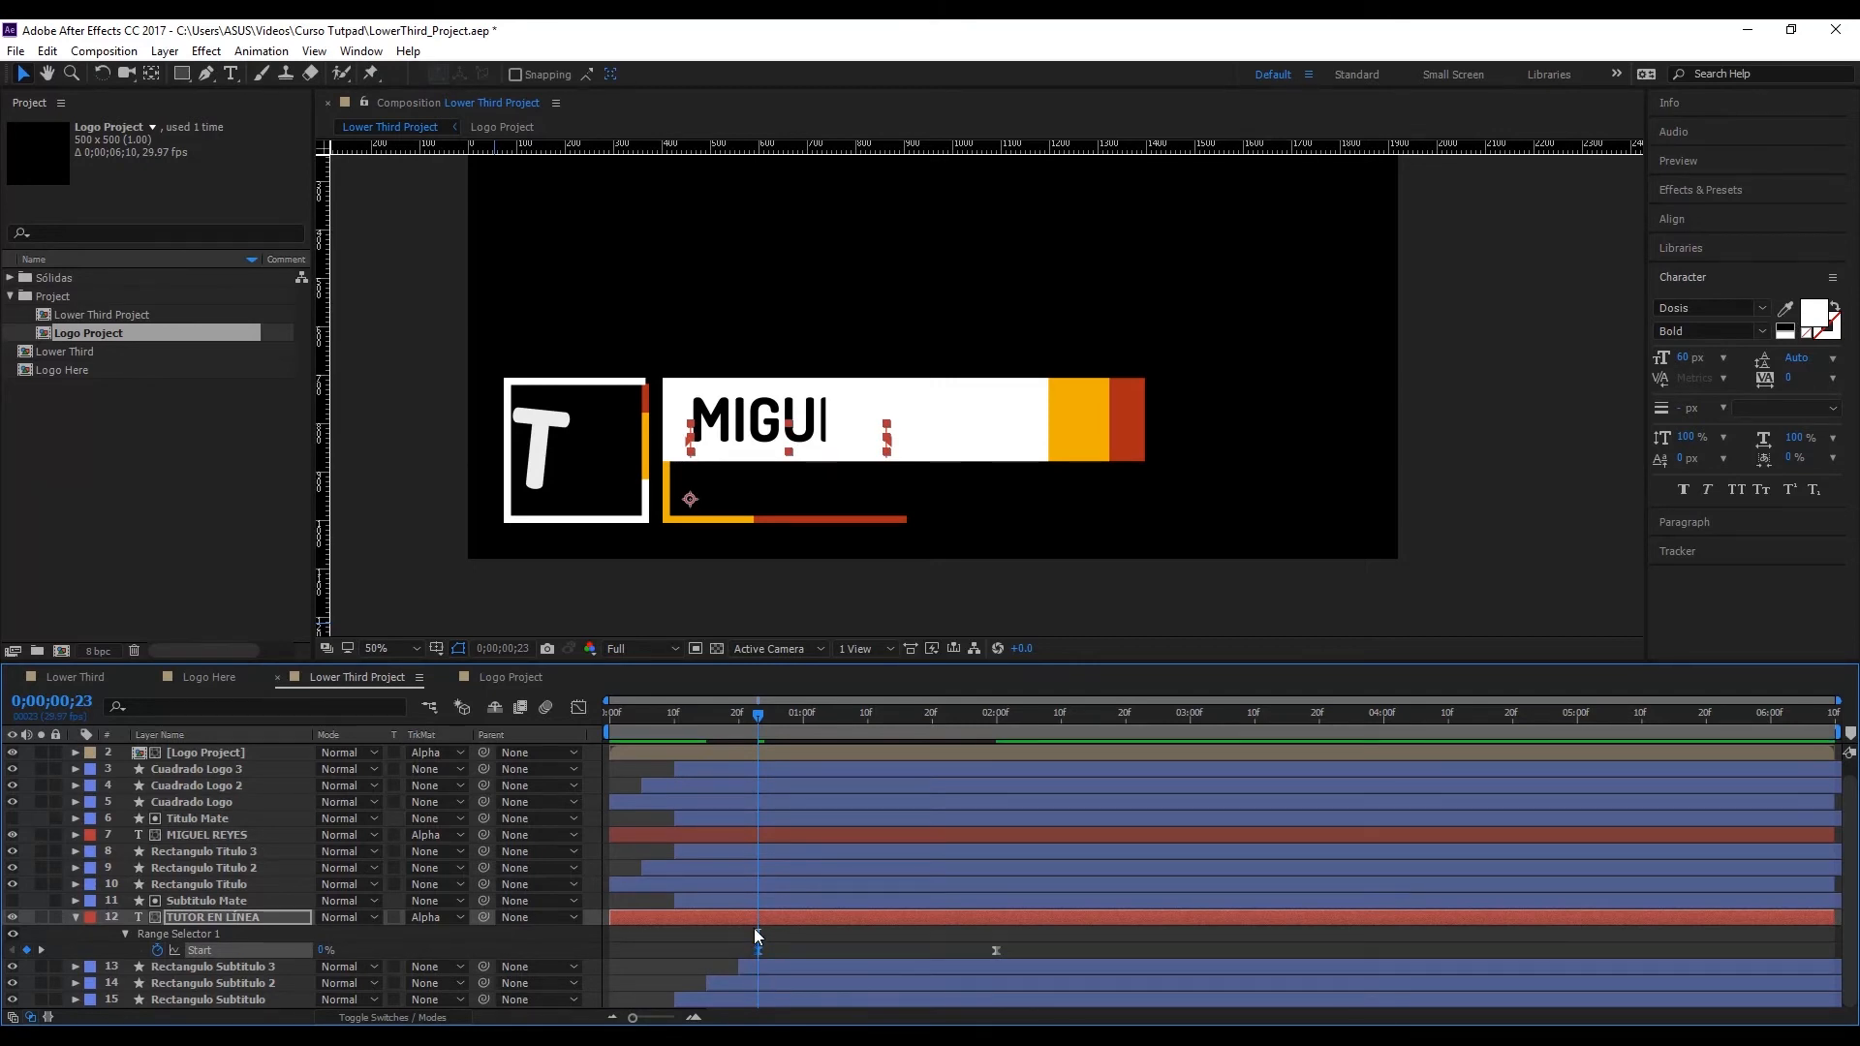
Step: Lengthen the ease into the last Start keyframe slightly in the speed graph and return the current time to 0;00;00;00
{"action": "left_click", "coordinate": [579, 708]}
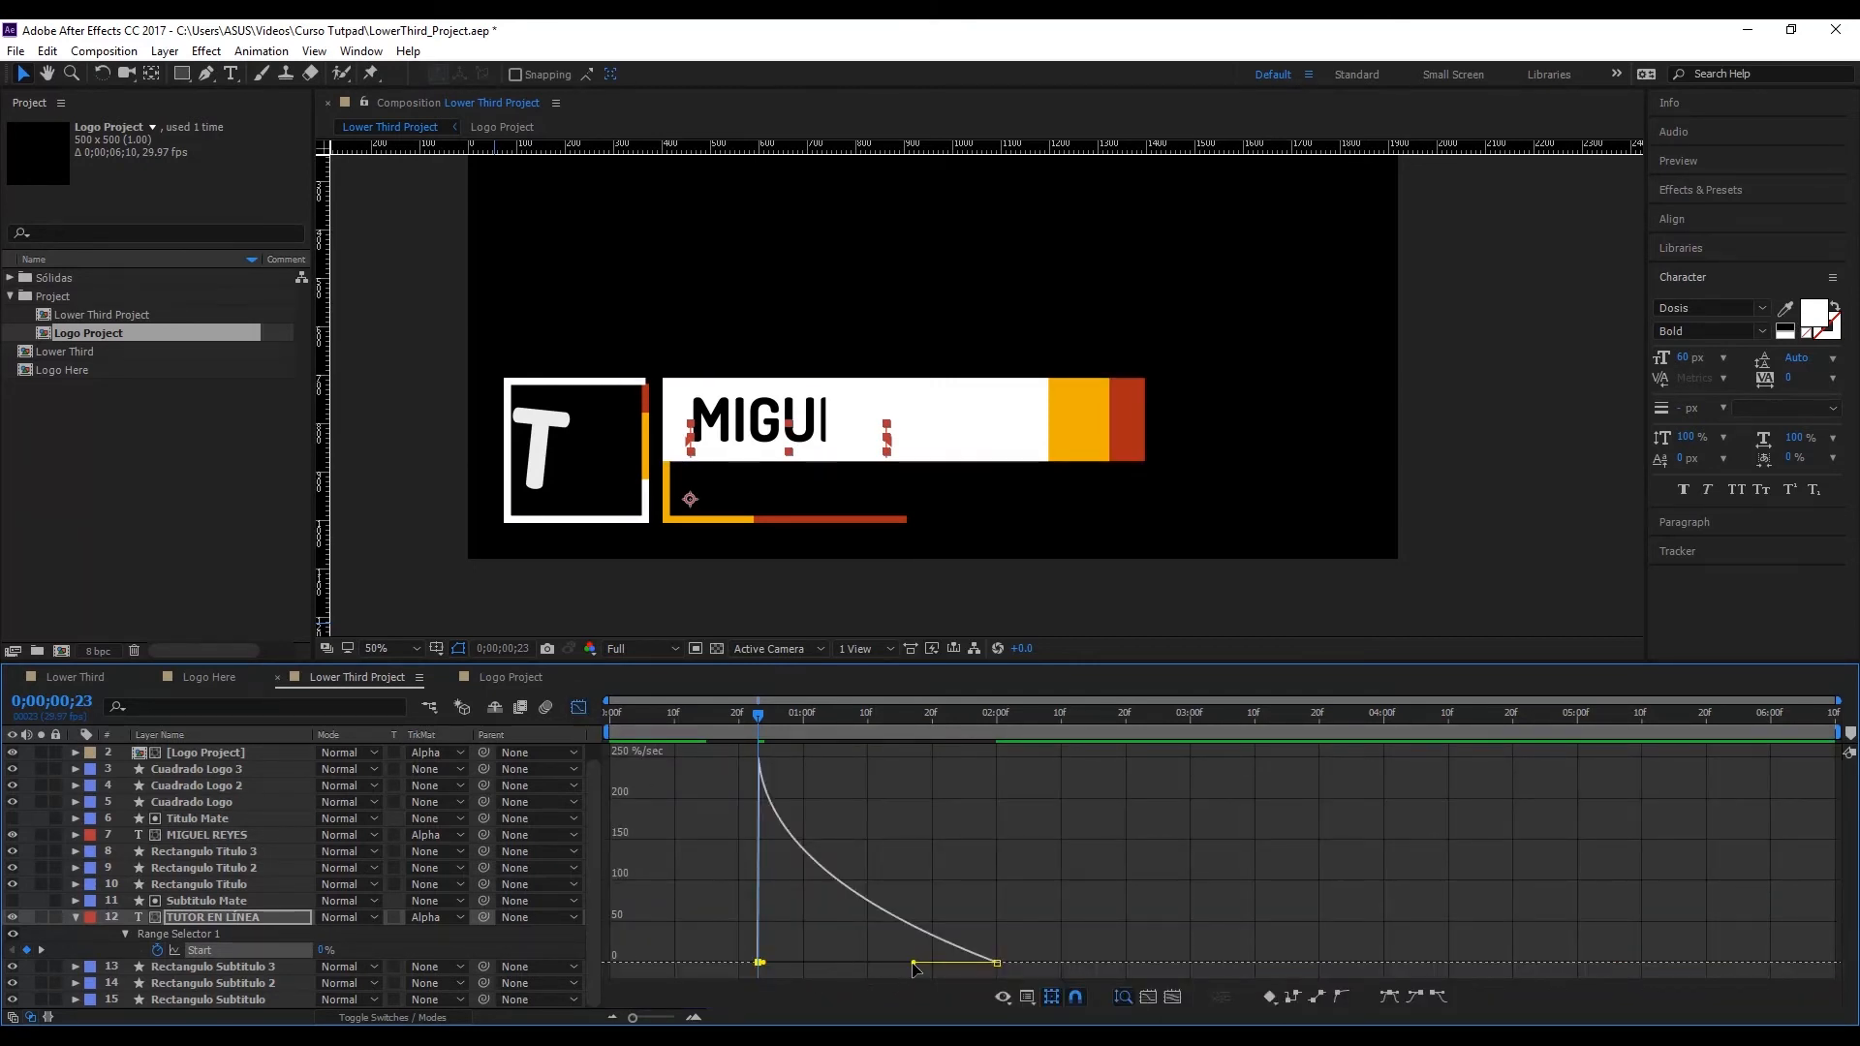
{"action": "left_click_drag", "start_coordinate": [911, 963], "coordinate": [905, 963]}
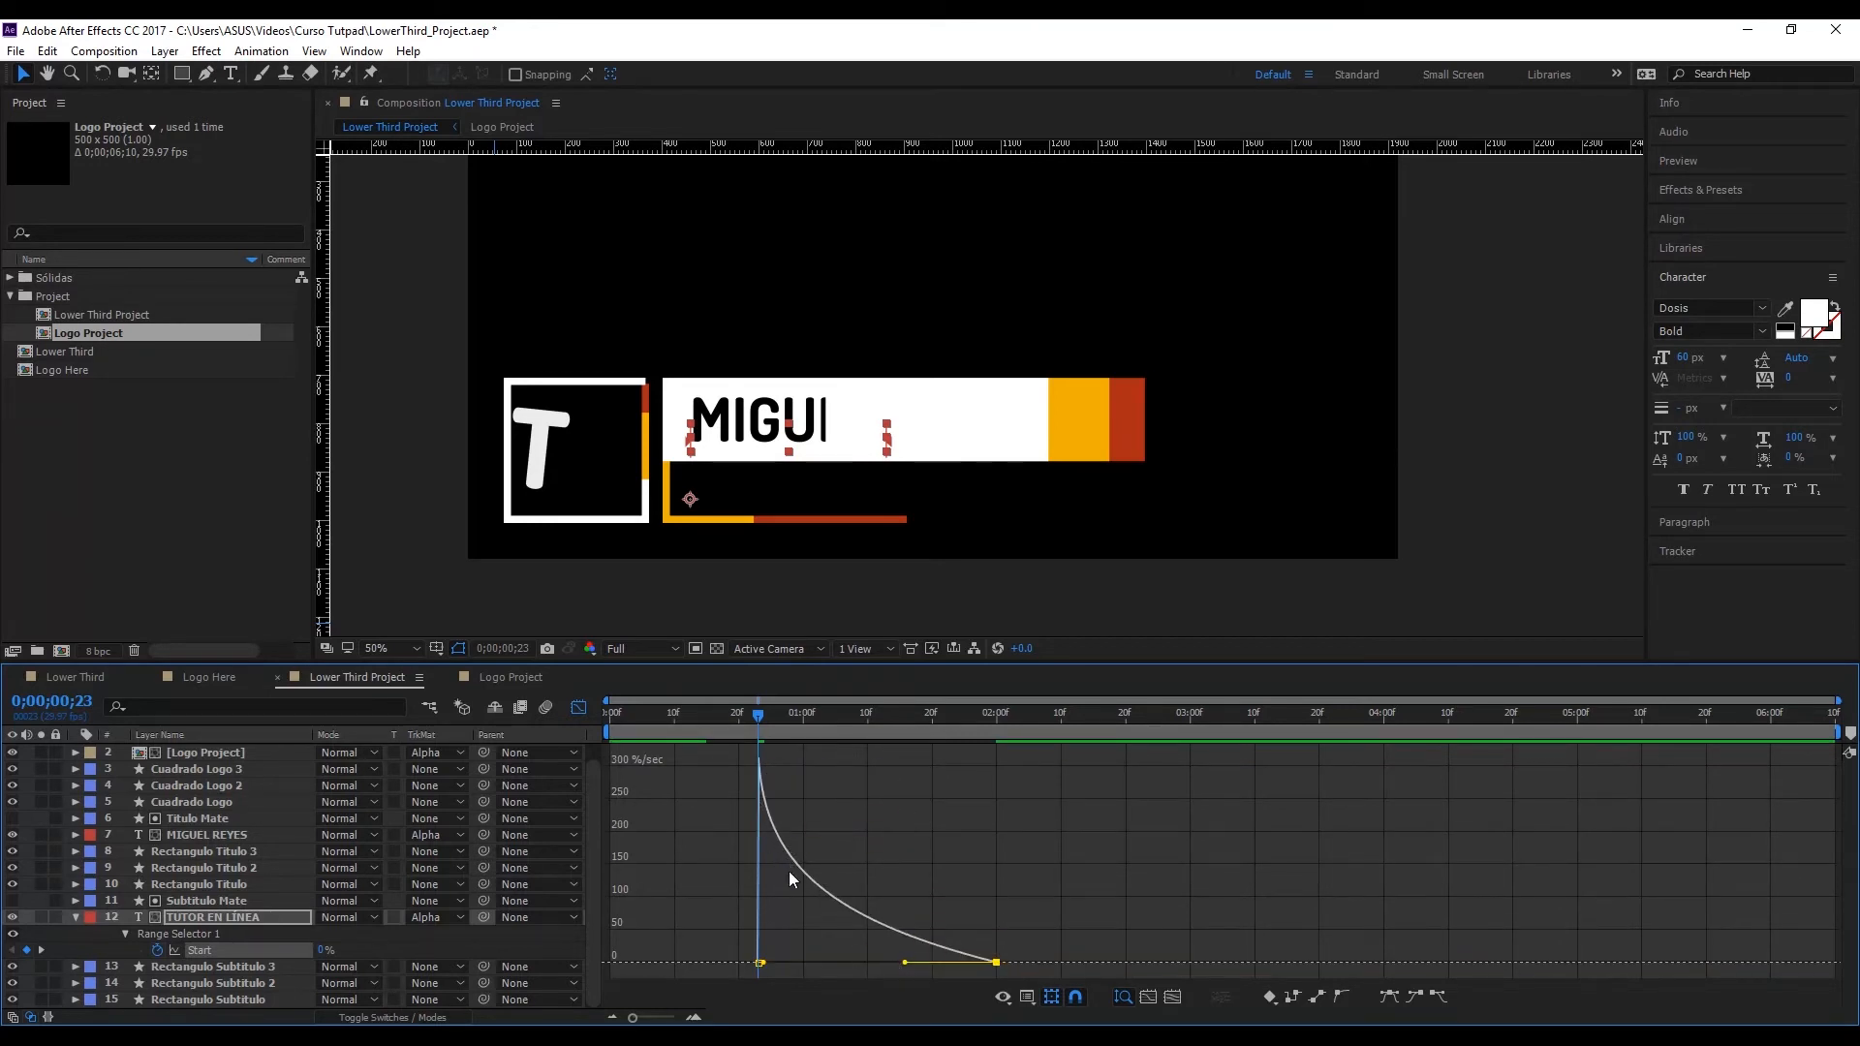
{"action": "left_click", "coordinate": [575, 712]}
{"action": "left_click_drag", "start_coordinate": [670, 717], "coordinate": [542, 730]}
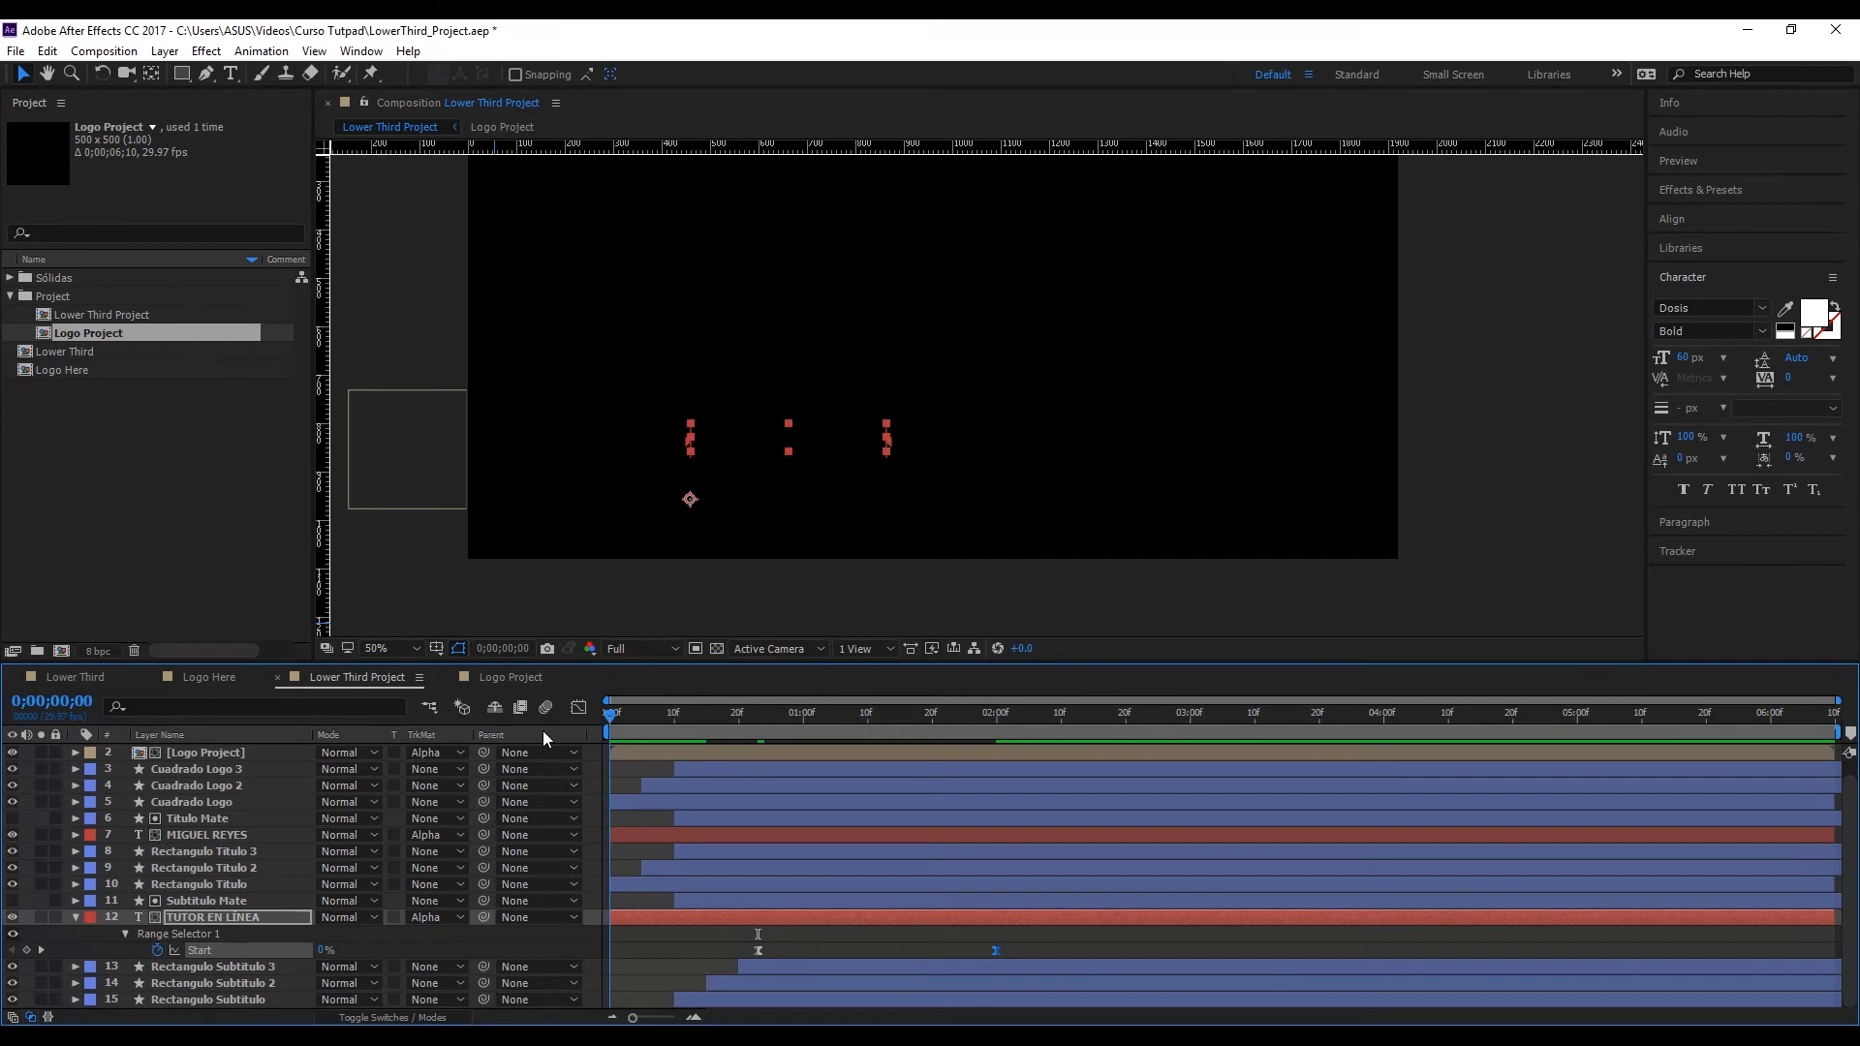
Step: Play the lower third animation several times from 0;00;00;00 to check the retimed subtitle reveal
{"action": "key", "text": "space"}
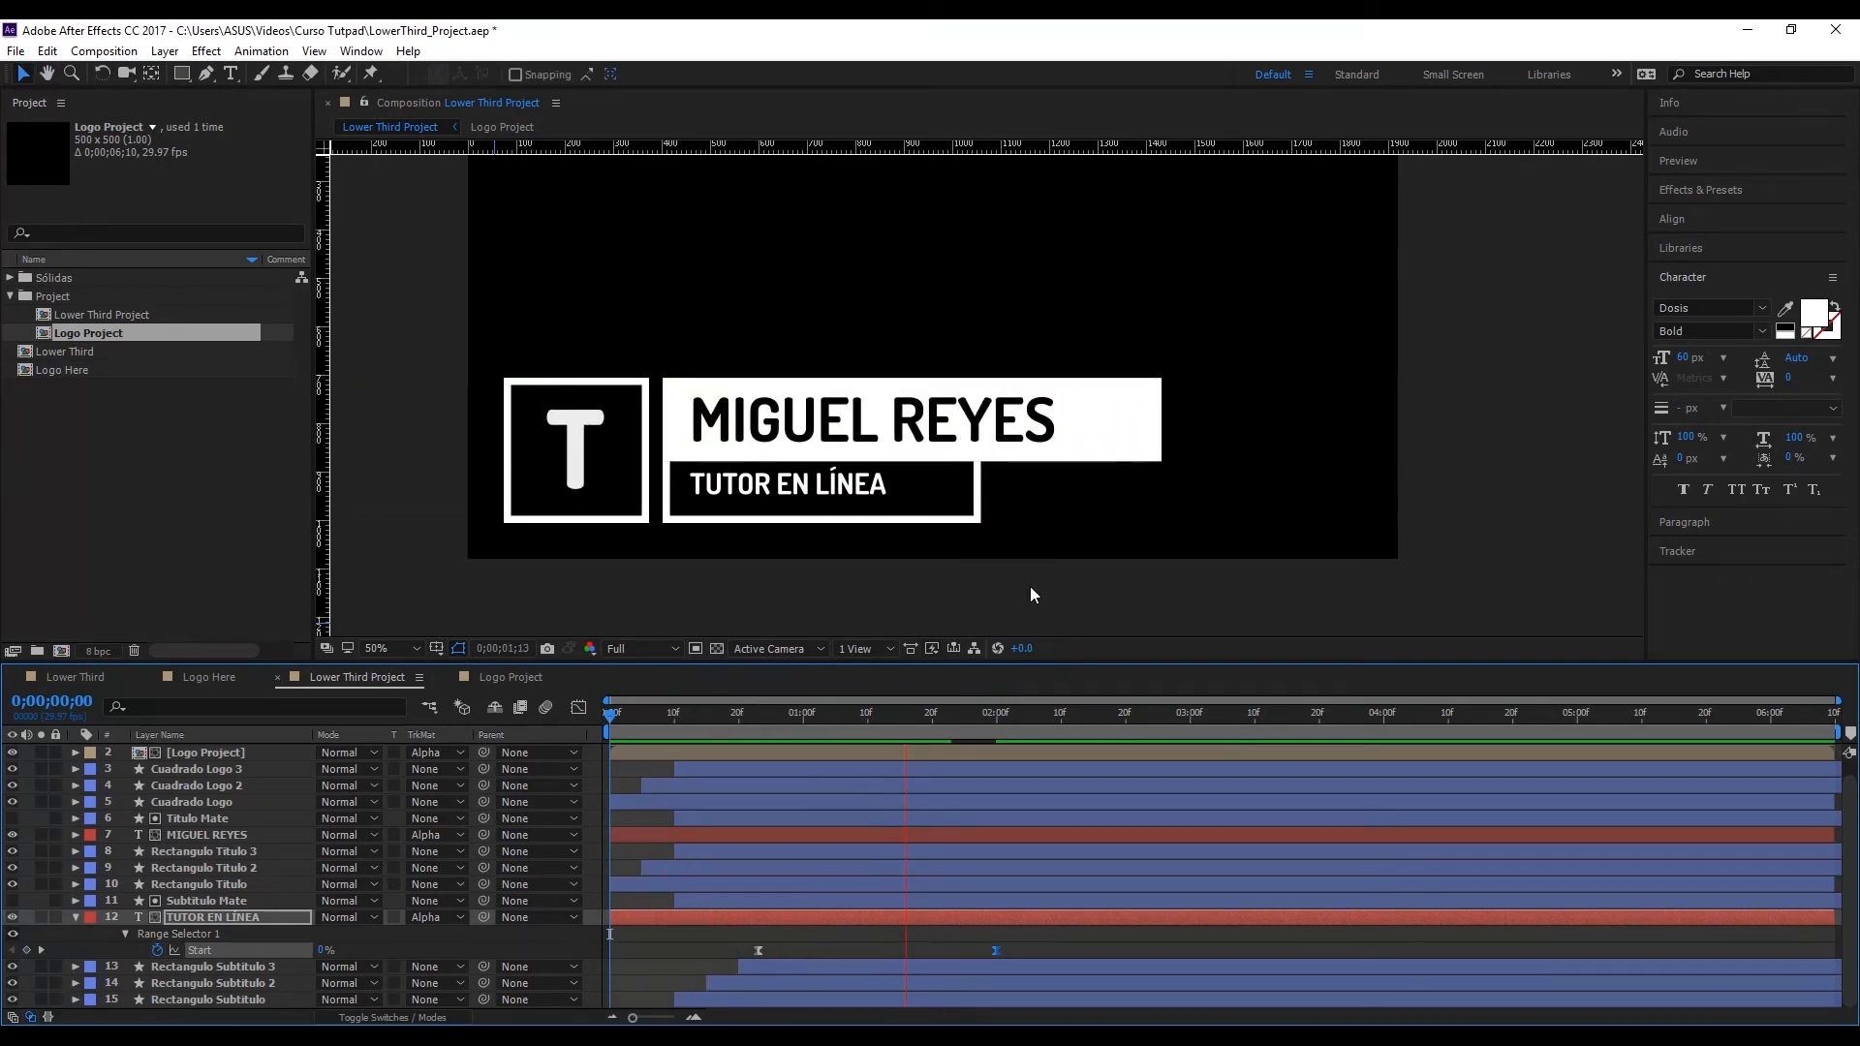
{"action": "left_click_drag", "start_coordinate": [681, 729], "coordinate": [582, 729]}
{"action": "key", "text": "space"}
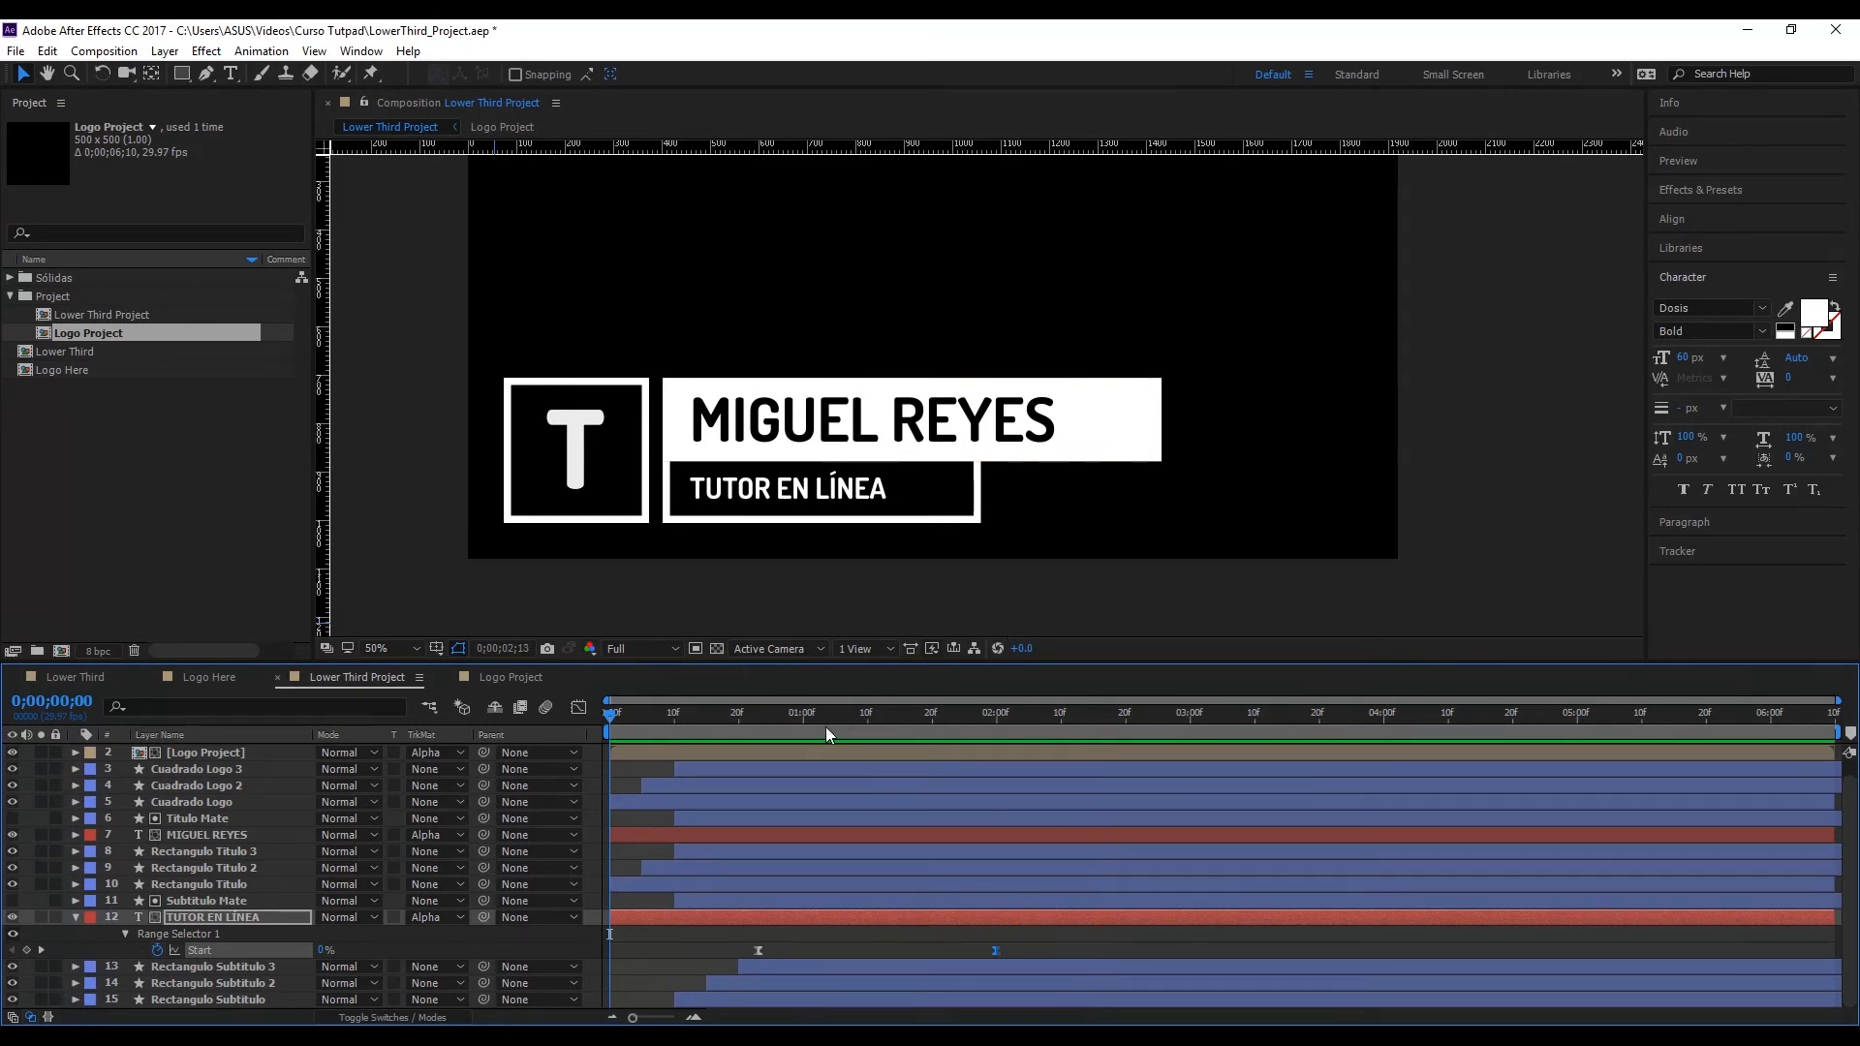
{"action": "left_click_drag", "start_coordinate": [827, 726], "coordinate": [544, 730]}
{"action": "key", "text": "space"}
{"action": "left_click_drag", "start_coordinate": [746, 731], "coordinate": [539, 722]}
{"action": "key", "text": "space"}
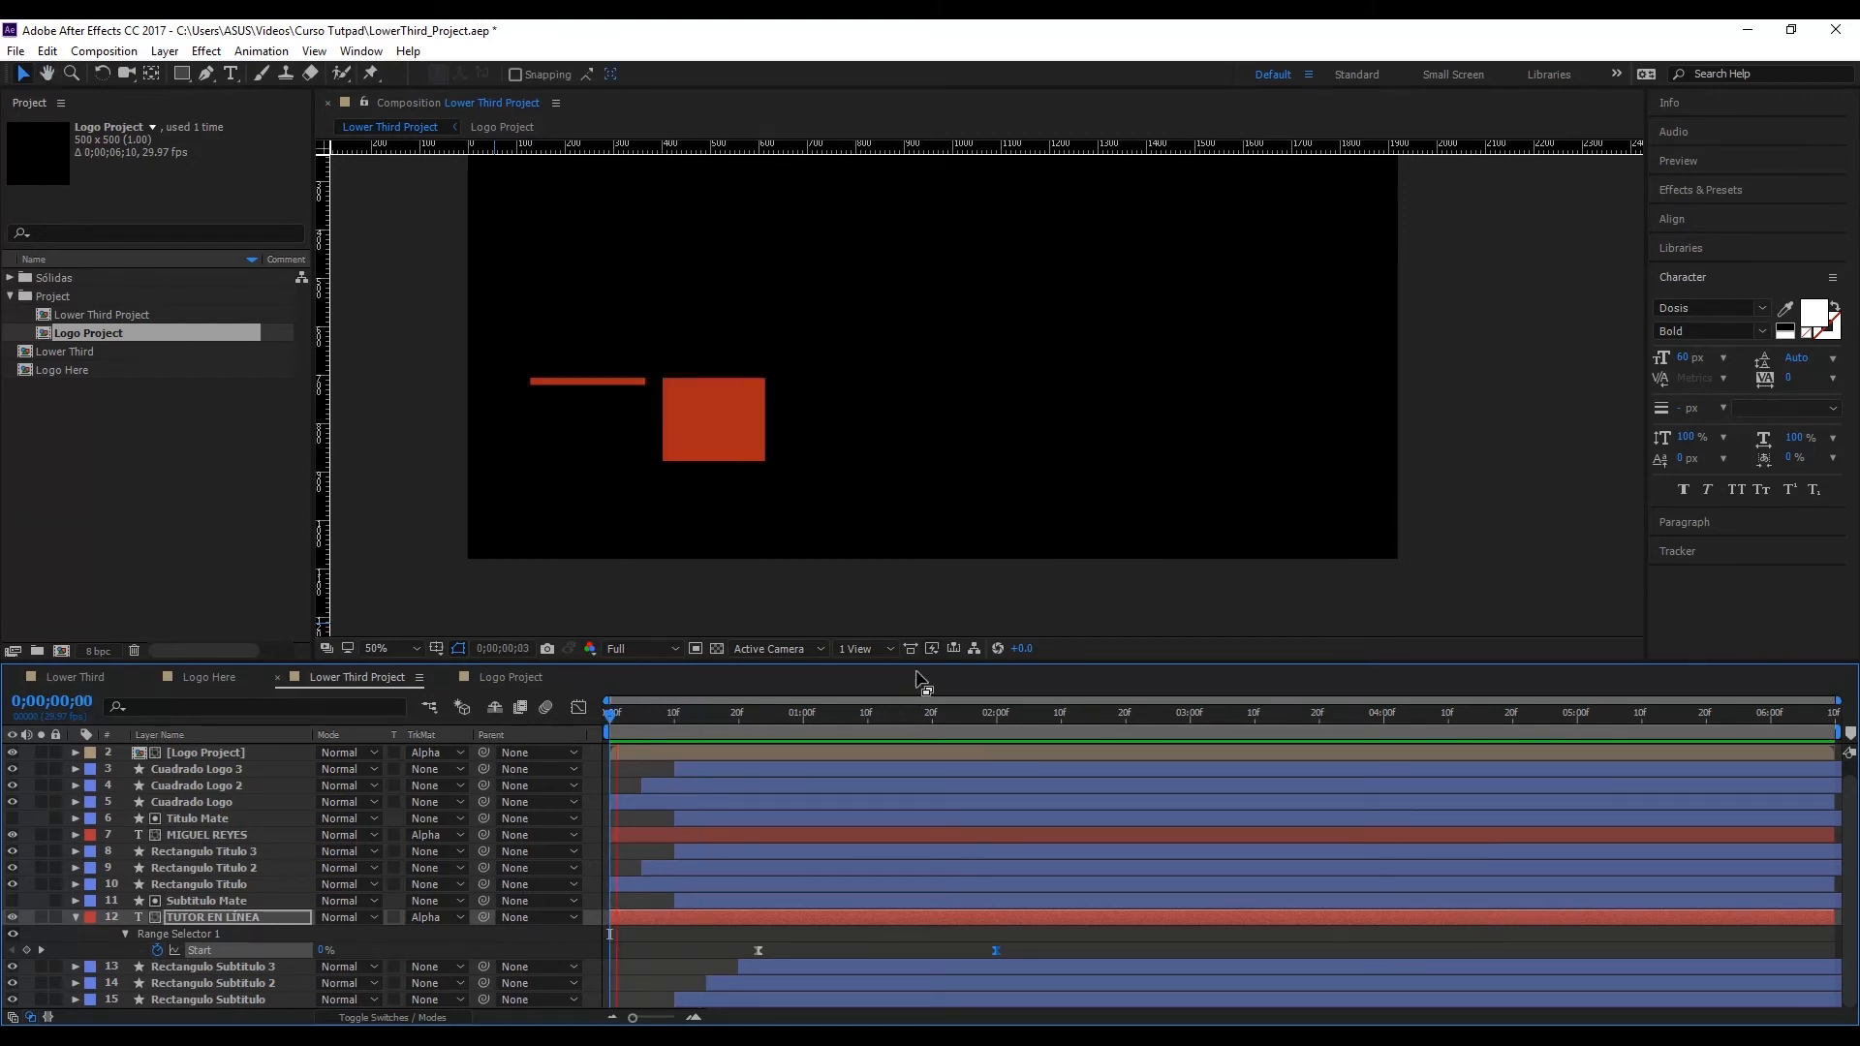
Step: Move the current time to 0;00;02;03, collapse the TUTOR EN LÍNEA layer's properties and deselect the layer
{"action": "left_click_drag", "start_coordinate": [752, 717], "coordinate": [1015, 722]}
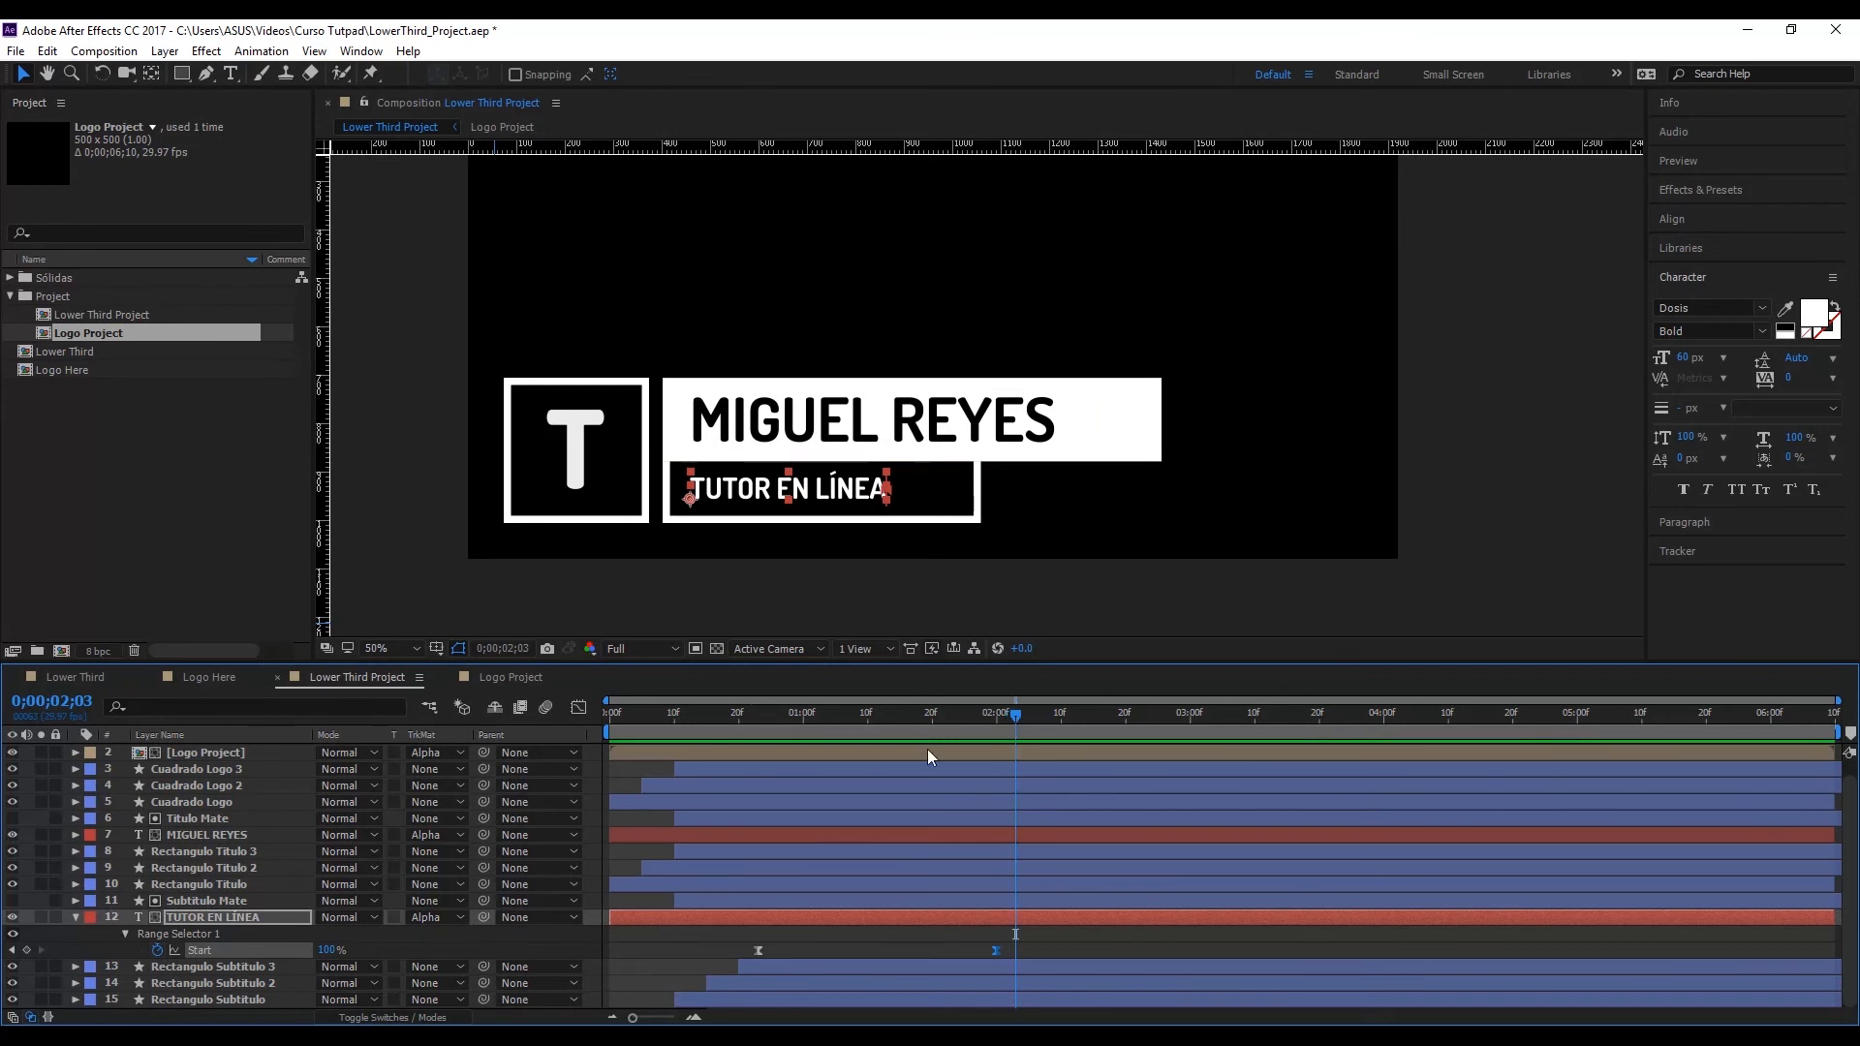
{"action": "left_click", "coordinate": [75, 917]}
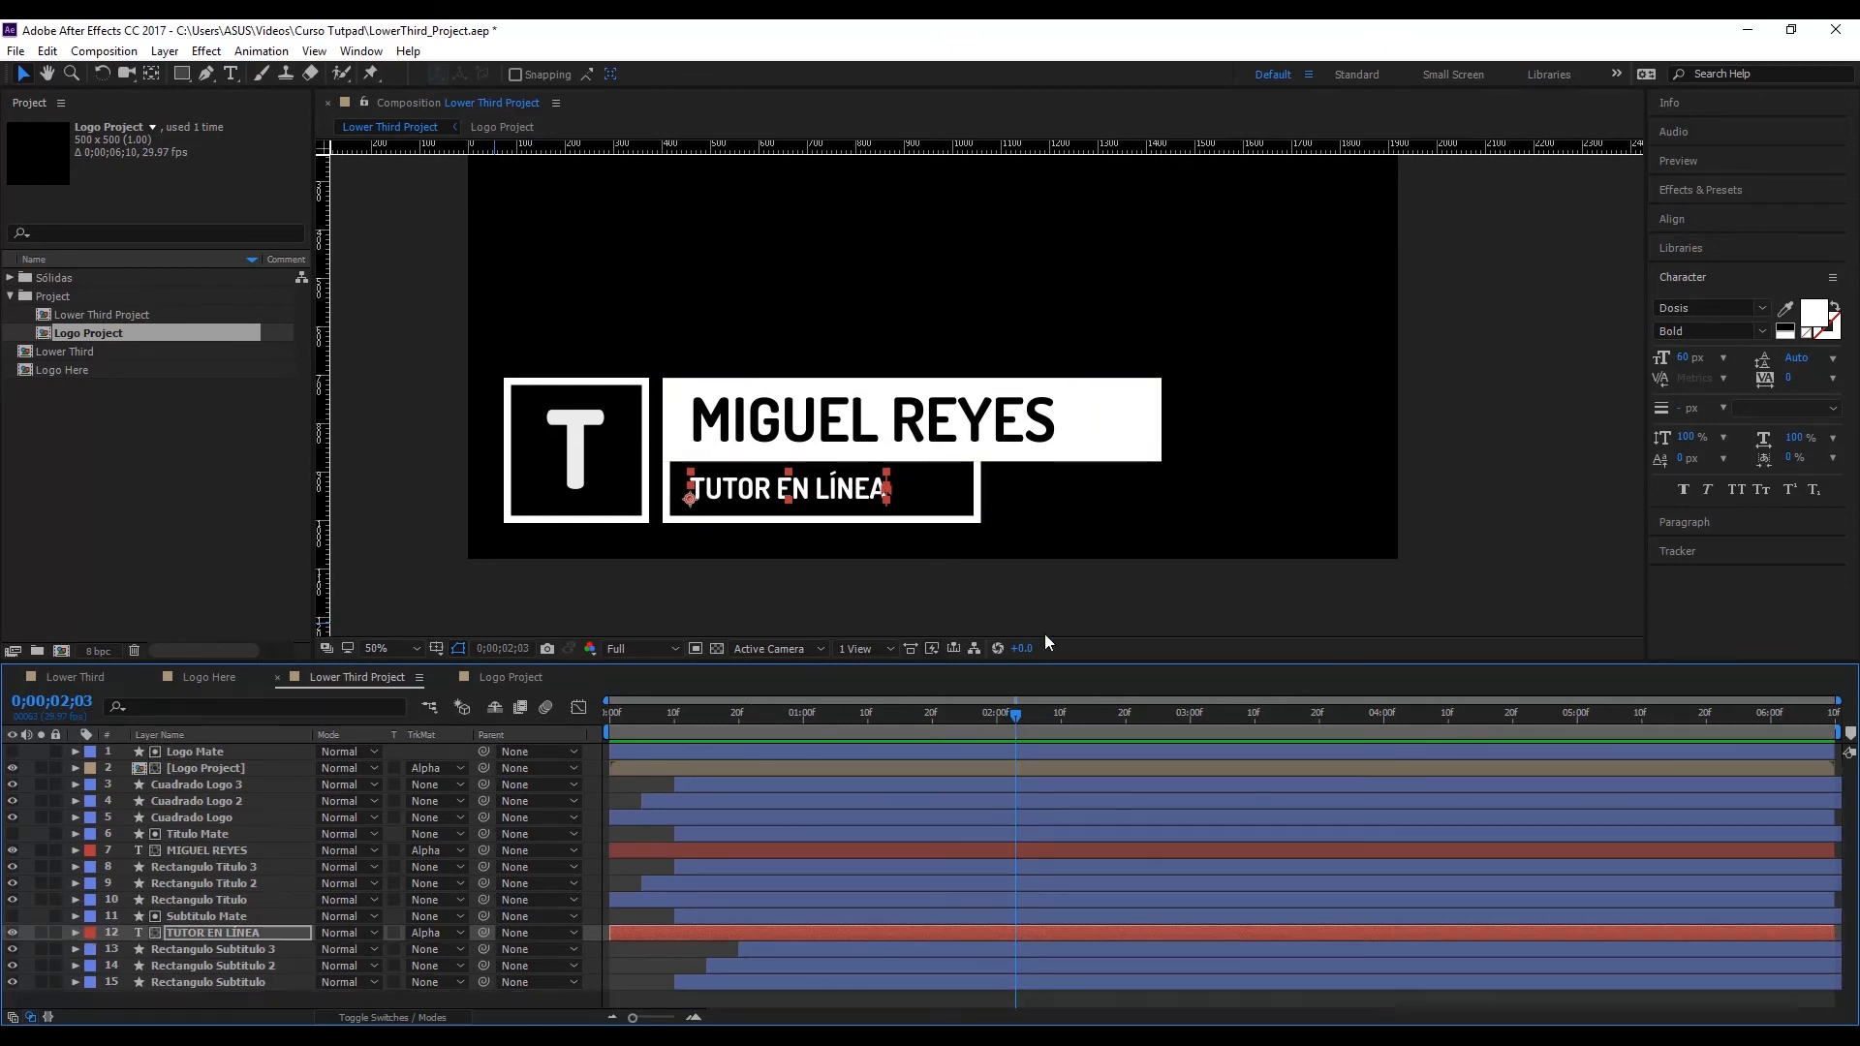
{"action": "left_click", "coordinate": [1152, 608]}
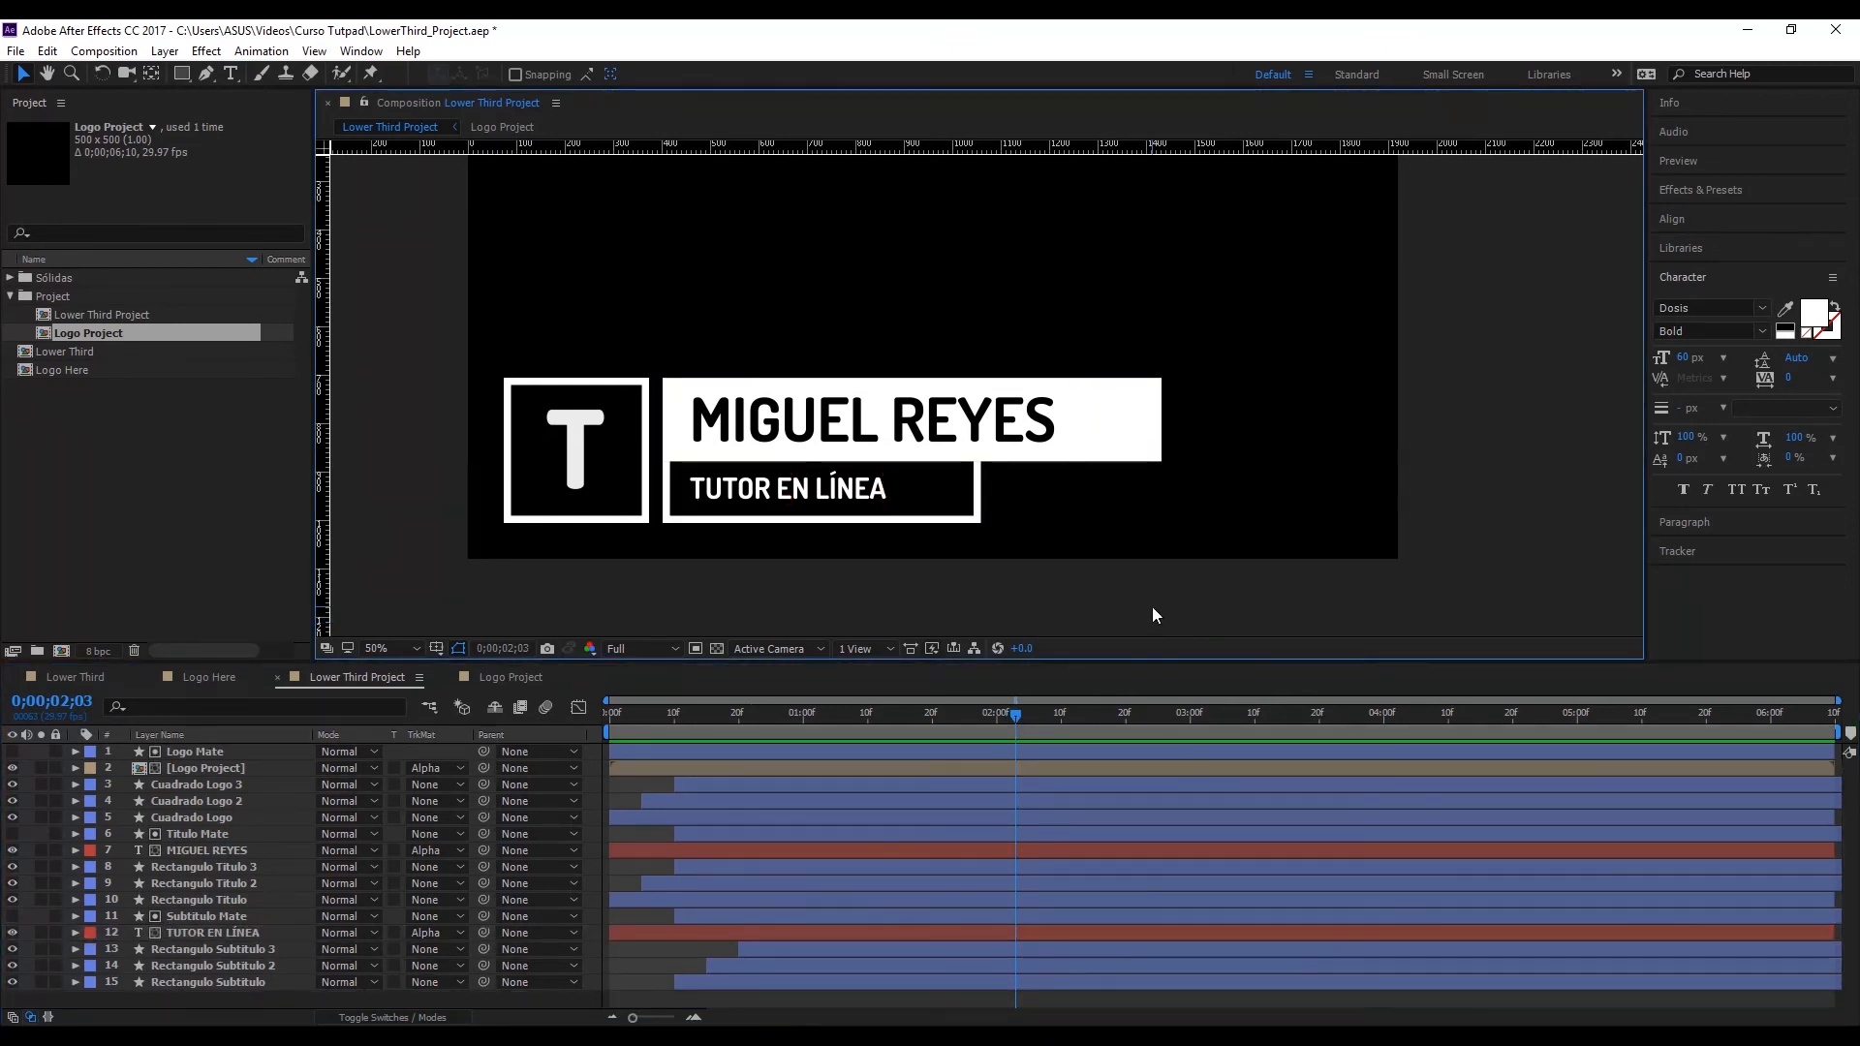